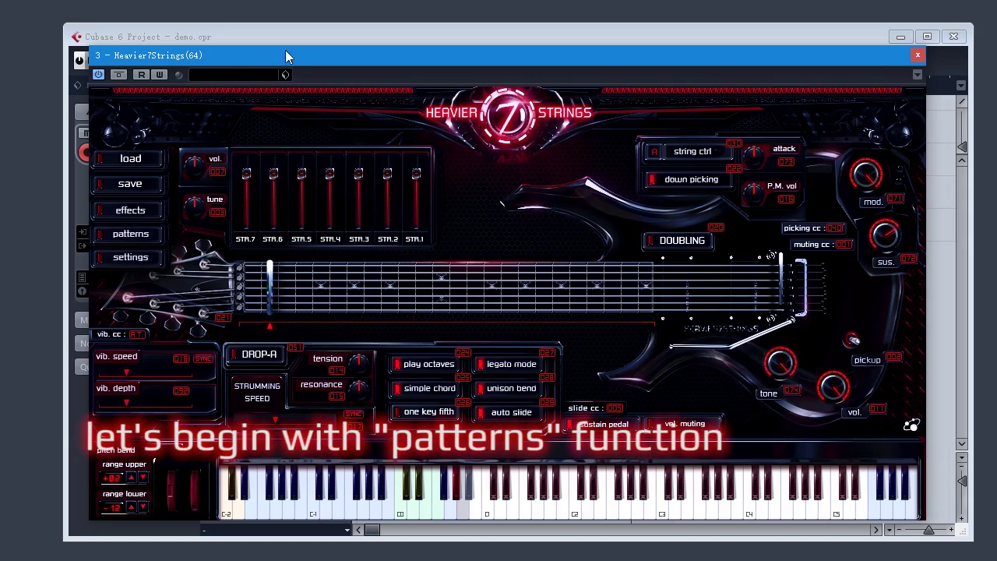
Step: Route the selected h7s track's MIDI output to 3 - Heavier7Strings(64) - Midi In, keeping the plugin window in view
{"action": "left_click_drag", "start_coordinate": [285, 50], "coordinate": [608, 54]}
{"action": "left_click", "coordinate": [149, 245]}
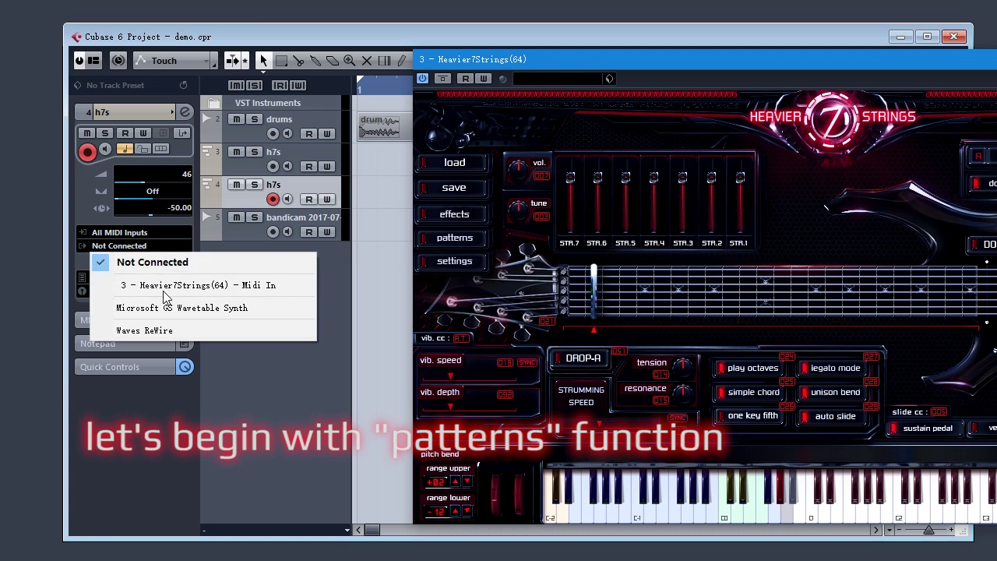
{"action": "left_click", "coordinate": [223, 283]}
{"action": "left_click_drag", "start_coordinate": [707, 60], "coordinate": [409, 55]}
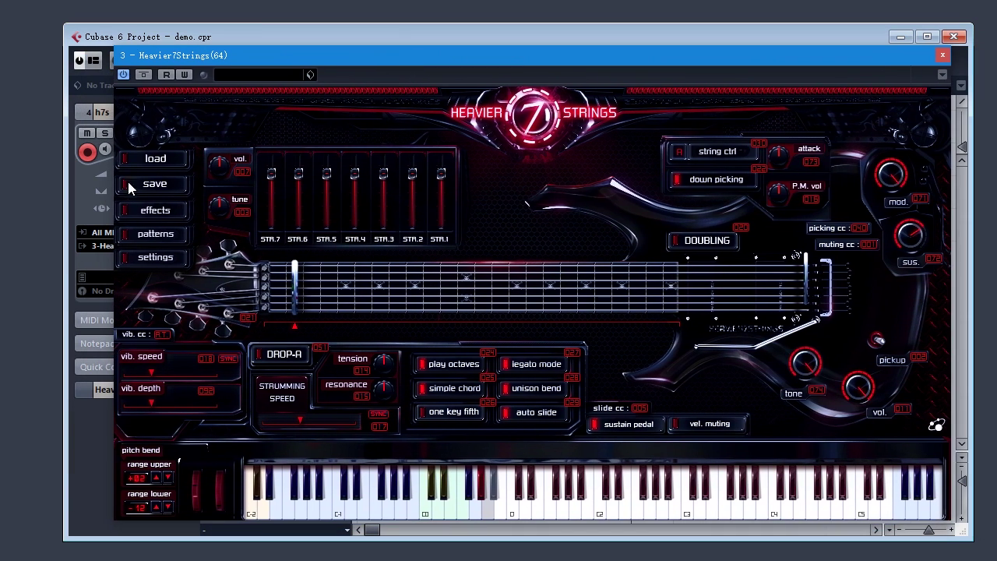
Step: Open the patterns browser and play the Armored Advance pattern from the Epic Riffs group
{"action": "left_click", "coordinate": [160, 235]}
{"action": "left_click", "coordinate": [351, 174]}
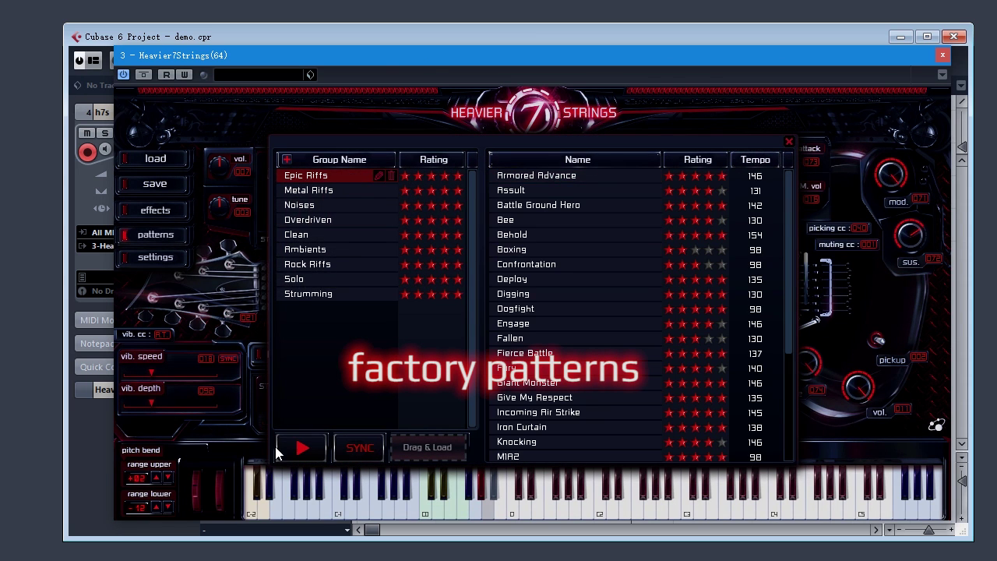
{"action": "left_click", "coordinate": [537, 176]}
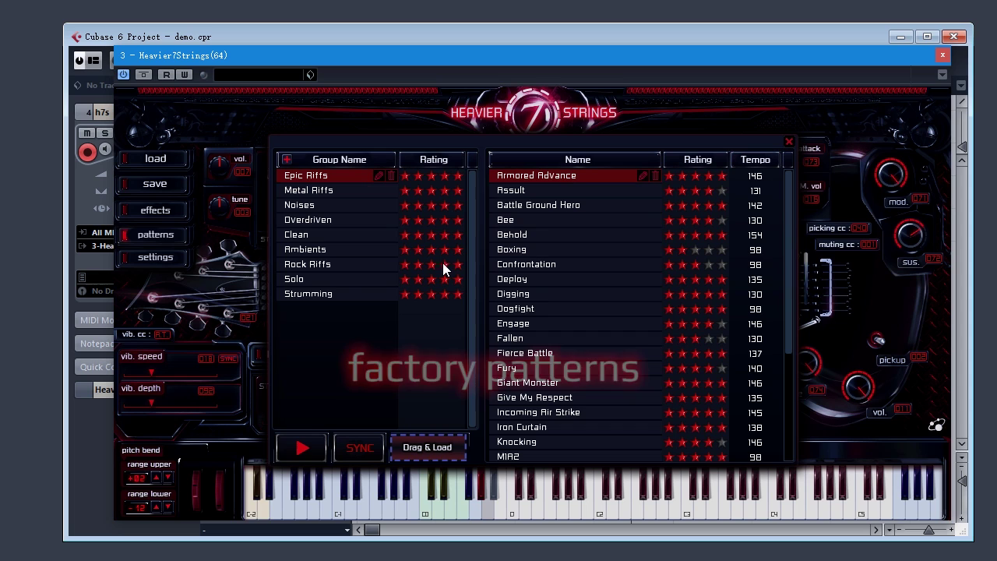
{"action": "left_click", "coordinate": [294, 446]}
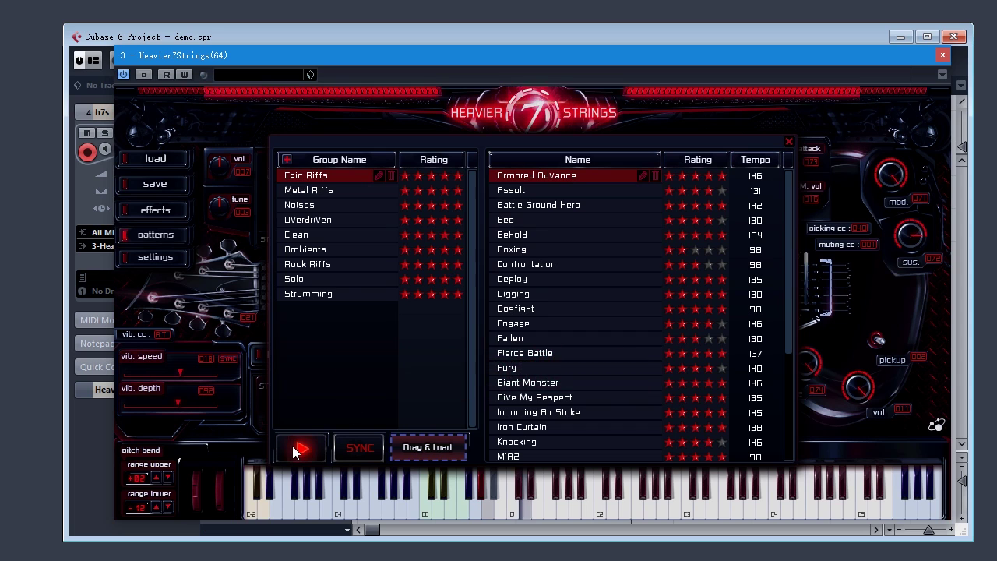
Step: Audition the Epic Riffs patterns Battle Ground Hero, Deploy, Giant Monster and Give My Respect
{"action": "left_click", "coordinate": [583, 206]}
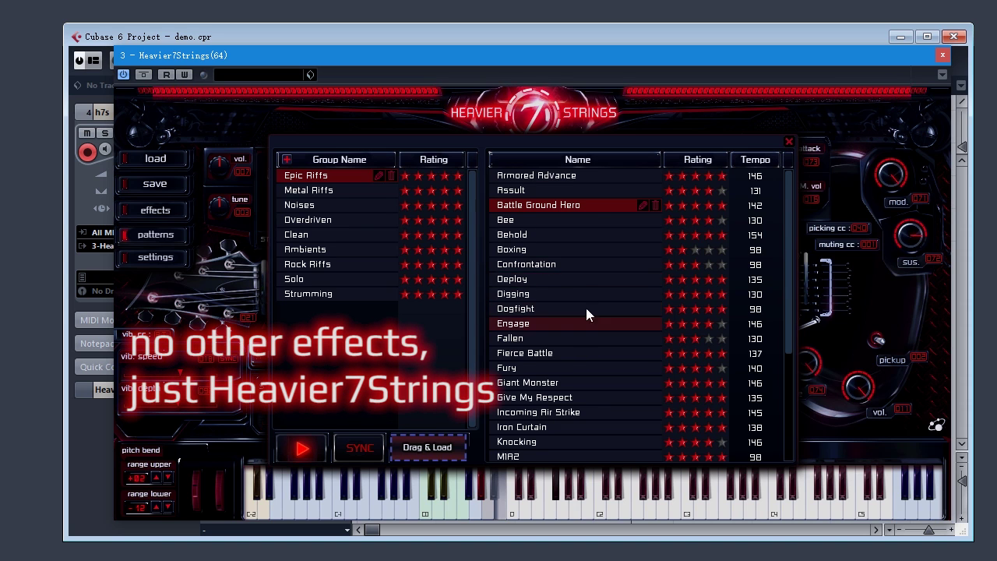
{"action": "left_click", "coordinate": [583, 280]}
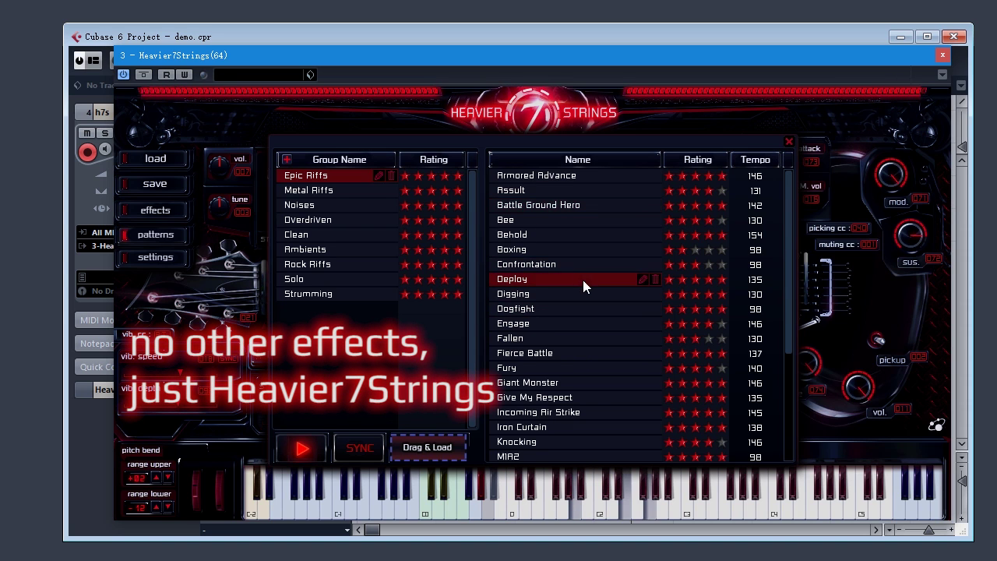
{"action": "scroll", "coordinate": [585, 311], "scroll_direction": "down", "scroll_amount": 3}
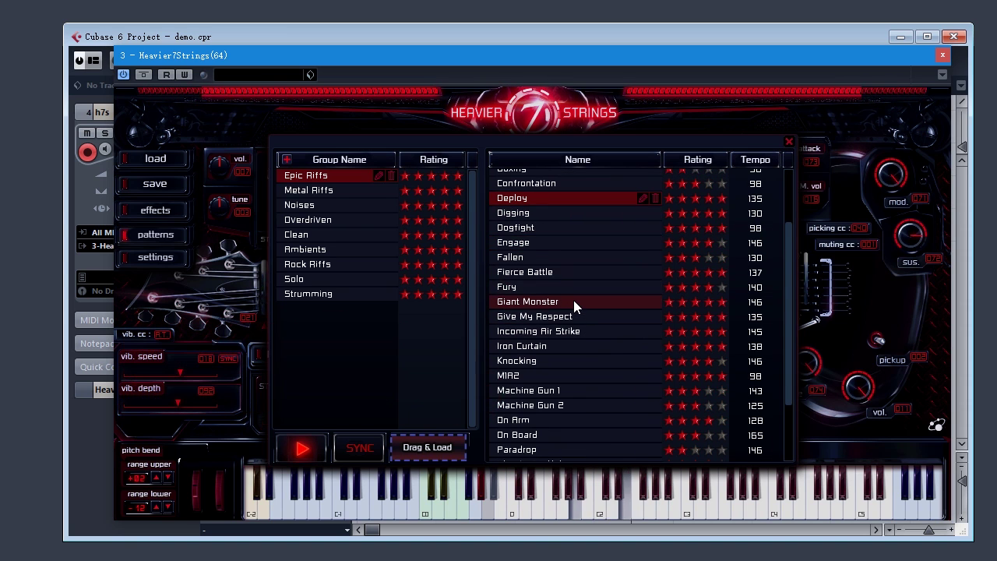
{"action": "left_click", "coordinate": [574, 301]}
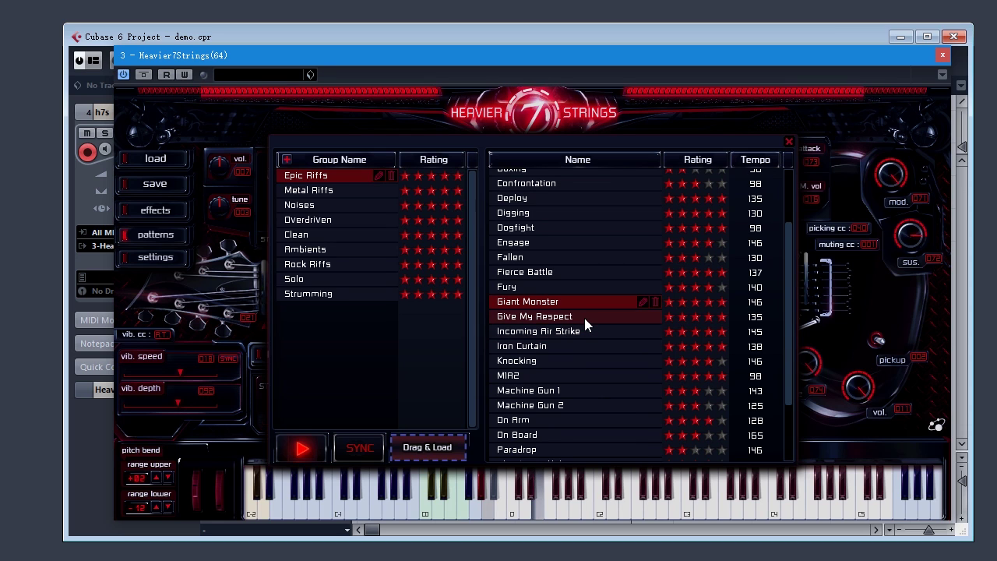
{"action": "left_click", "coordinate": [585, 319]}
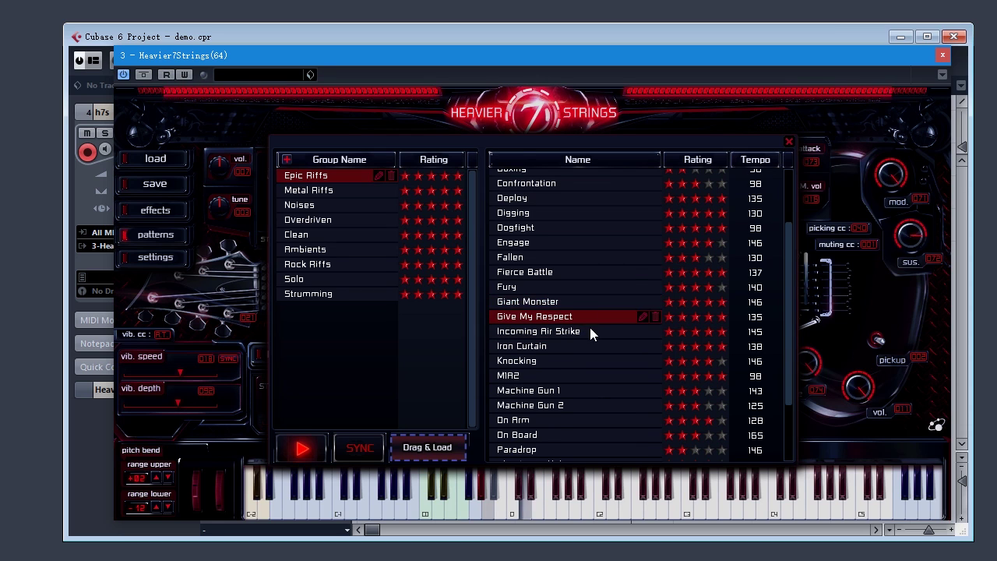
Step: Audition the Epic Riffs patterns Incoming Air Strike, Iron Curtain, Knocking and M1A2
{"action": "scroll", "coordinate": [590, 332], "scroll_direction": "down", "scroll_amount": 1}
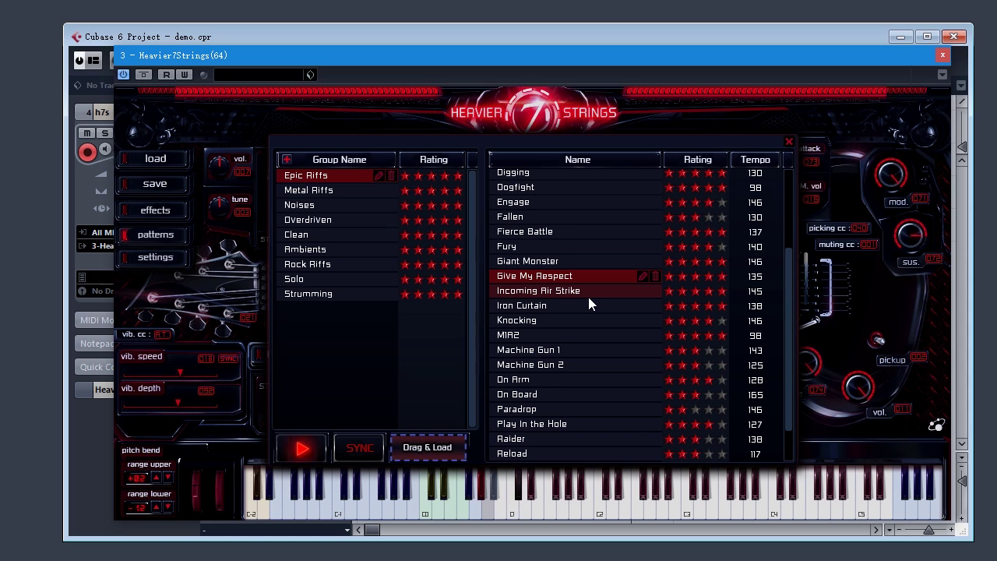
{"action": "left_click", "coordinate": [588, 296]}
{"action": "scroll", "coordinate": [580, 327], "scroll_direction": "down", "scroll_amount": 1}
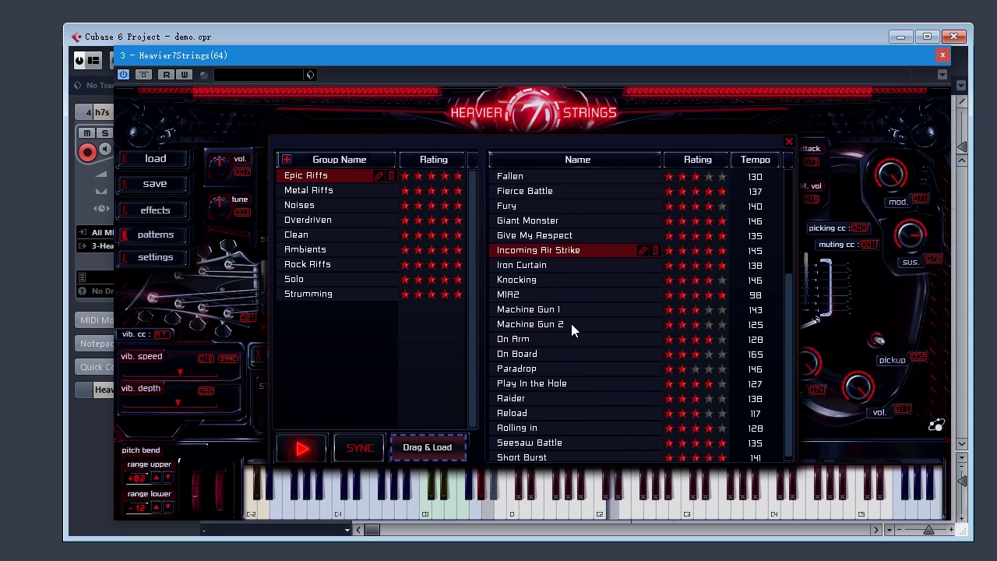
{"action": "left_click", "coordinate": [604, 268]}
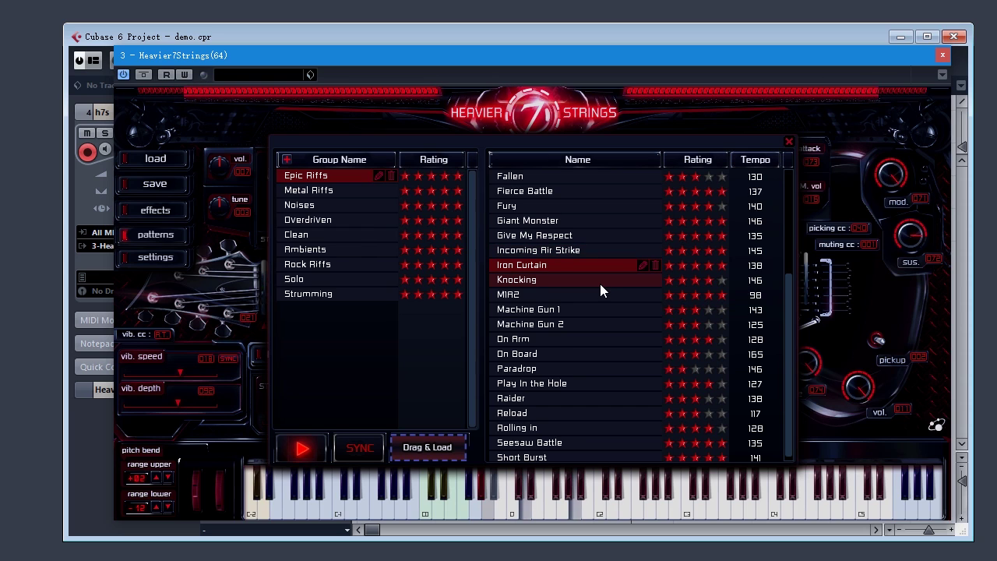
{"action": "left_click", "coordinate": [601, 283]}
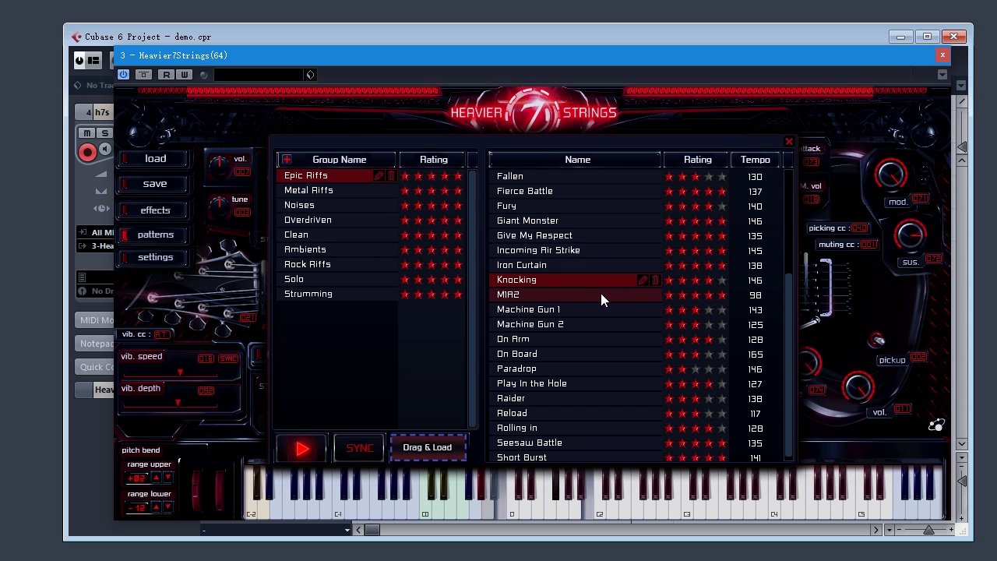
{"action": "left_click", "coordinate": [601, 293]}
{"action": "scroll", "coordinate": [599, 308], "scroll_direction": "down", "scroll_amount": 1}
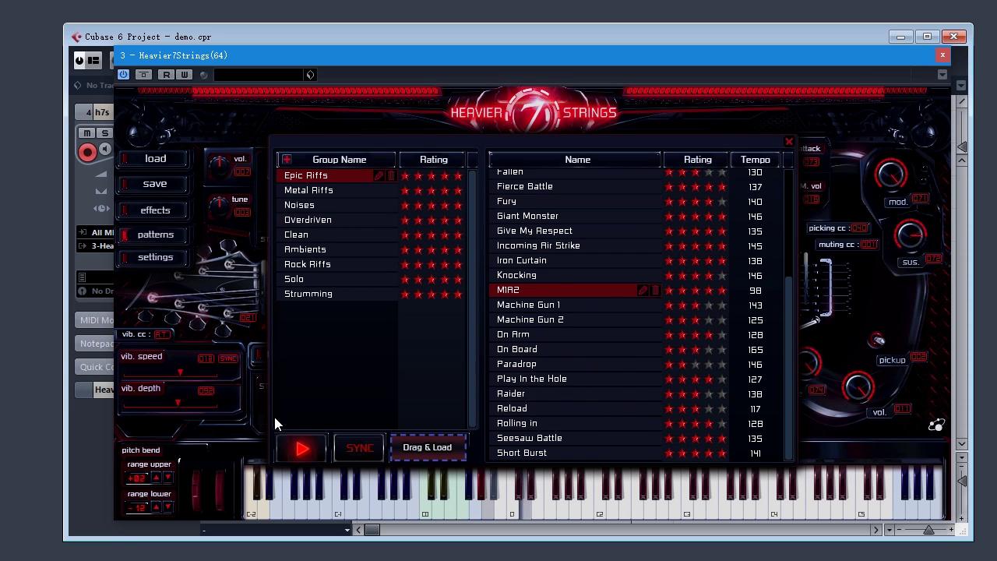
Step: Switch to the Metal Riffs group and audition its patterns Old School, Splash Intro and The Wrong Chord
{"action": "left_click", "coordinate": [326, 192]}
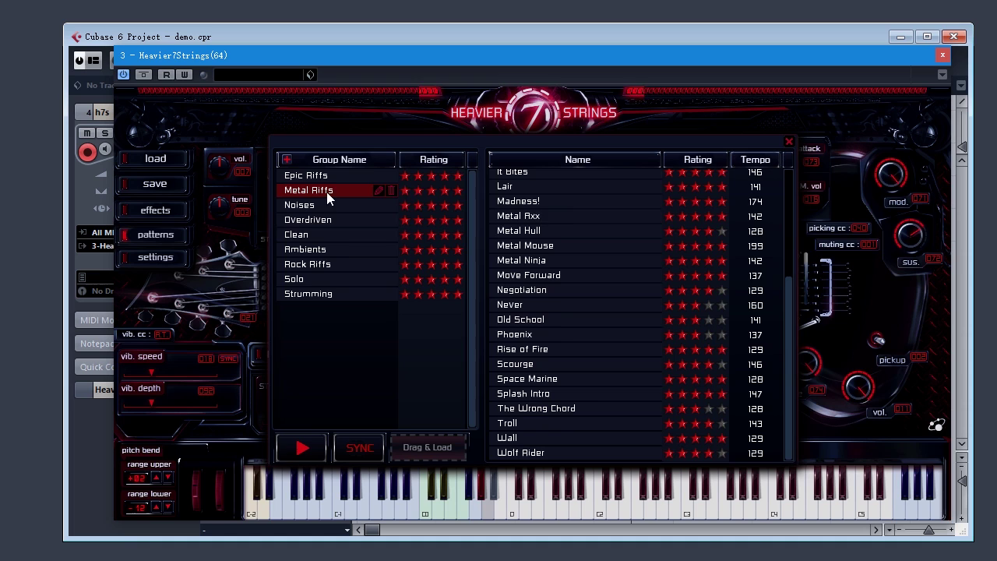
{"action": "left_click", "coordinate": [564, 324]}
{"action": "left_click", "coordinate": [304, 449]}
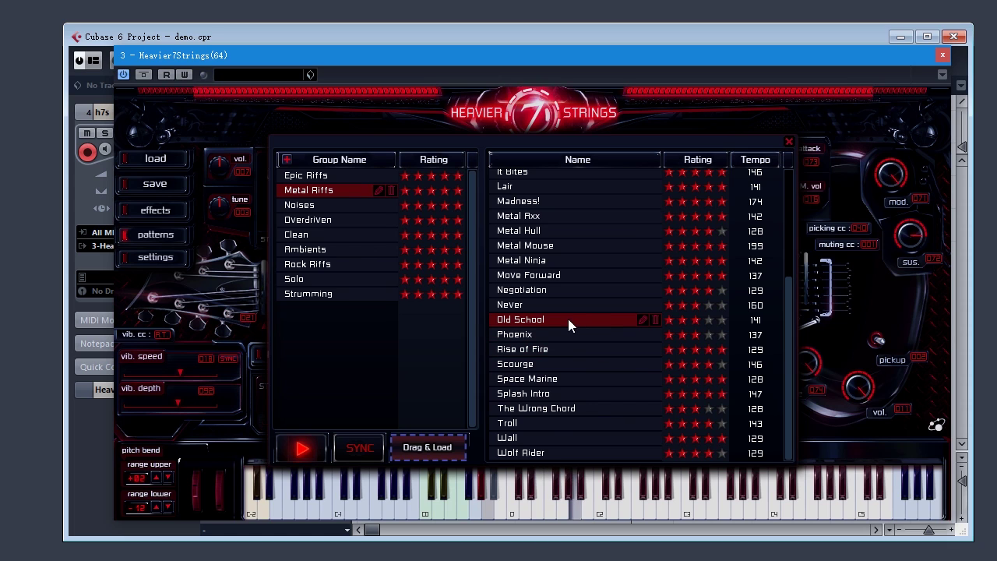
{"action": "left_click", "coordinate": [564, 399]}
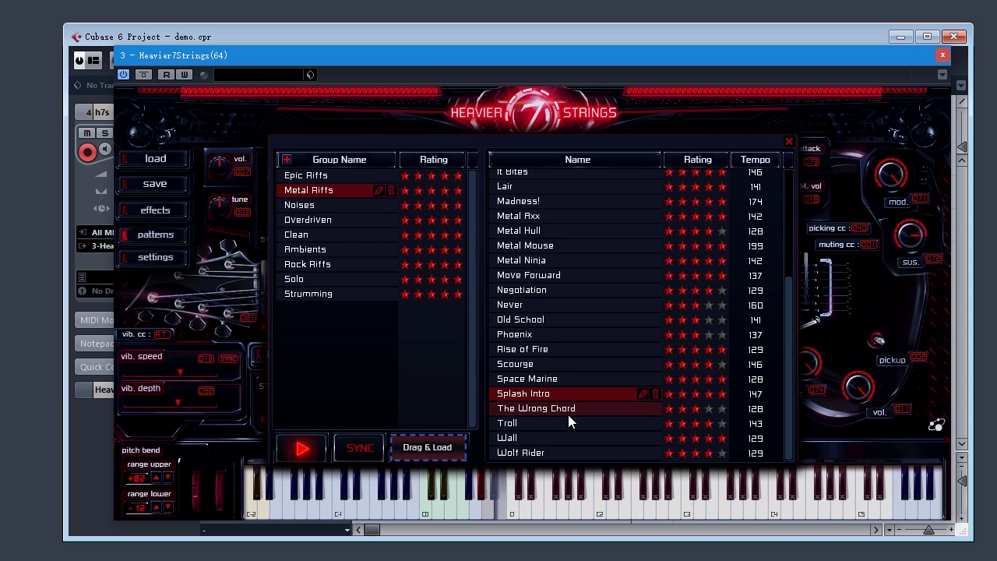
{"action": "left_click", "coordinate": [568, 415]}
Step: Audition the Metal Riffs patterns Attack on the Low String, Before Apocalypse, Cruel Truth, Do HashSet and Forced March
{"action": "scroll", "coordinate": [574, 358], "scroll_direction": "up", "scroll_amount": 5}
{"action": "left_click", "coordinate": [586, 178]}
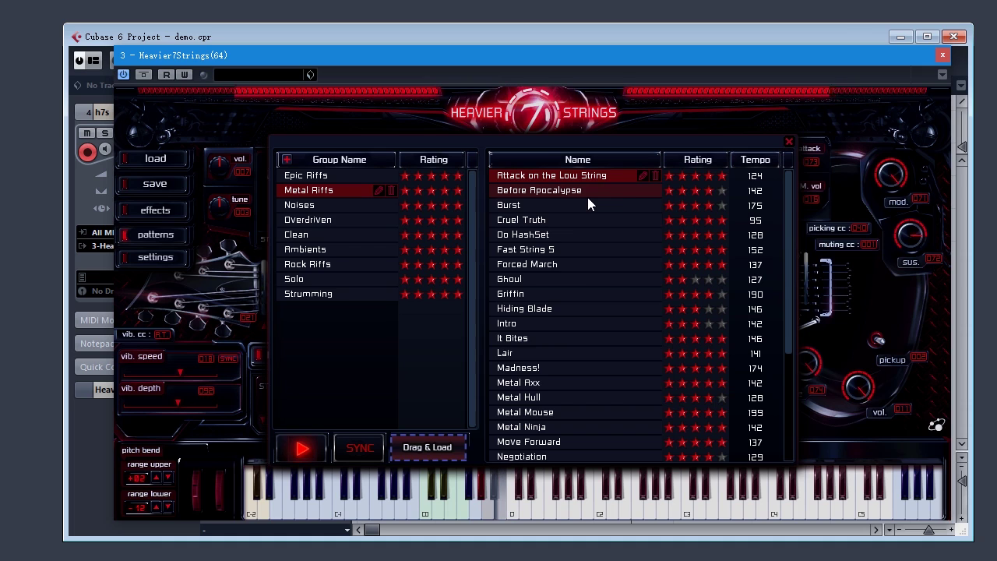
{"action": "left_click", "coordinate": [588, 196]}
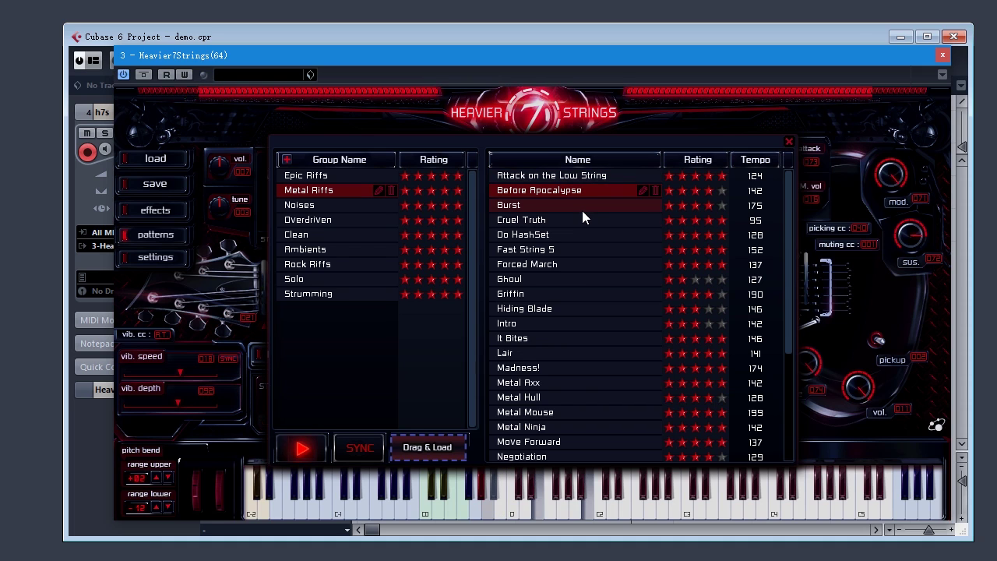
{"action": "left_click", "coordinate": [582, 220]}
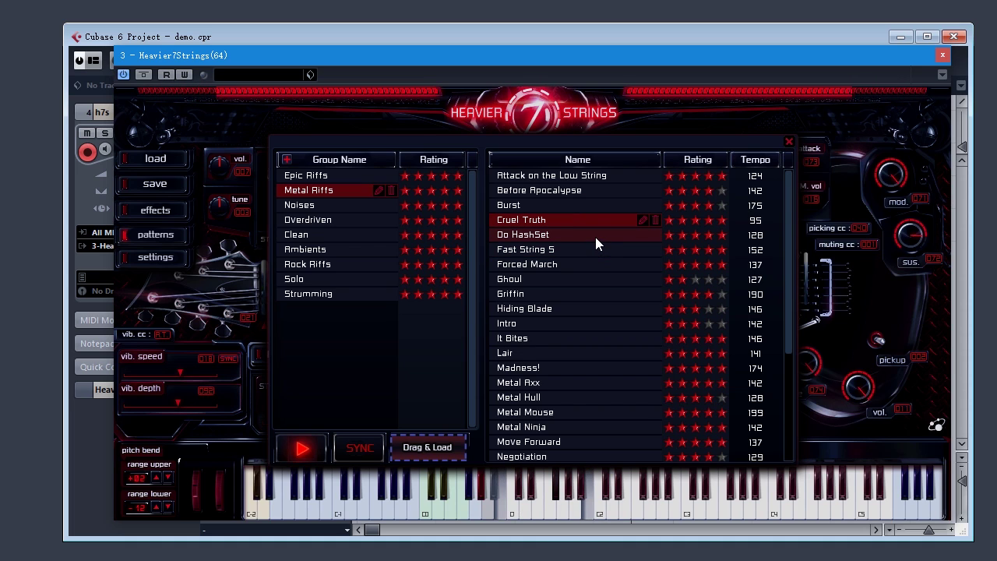
{"action": "left_click", "coordinate": [595, 237]}
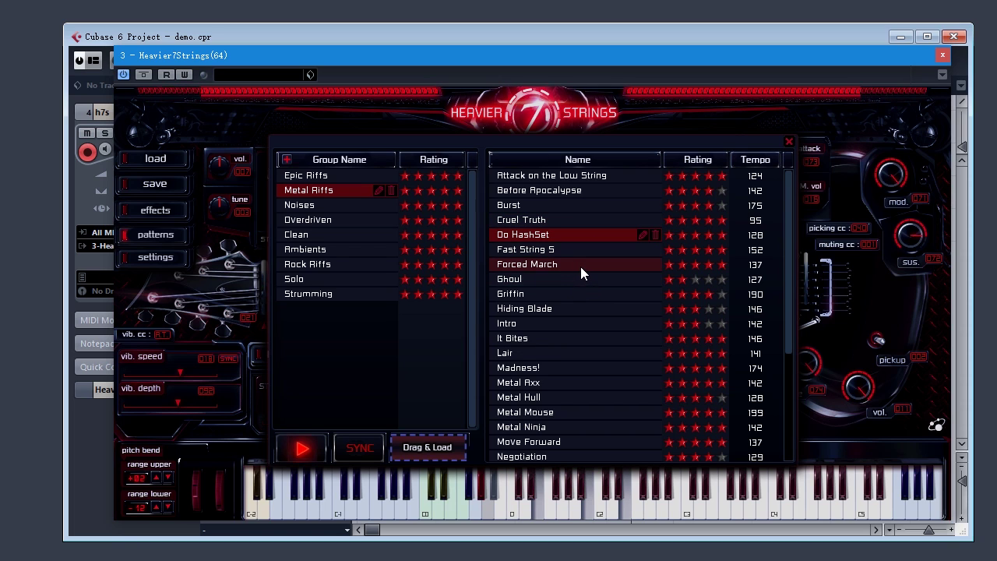
{"action": "left_click", "coordinate": [580, 265]}
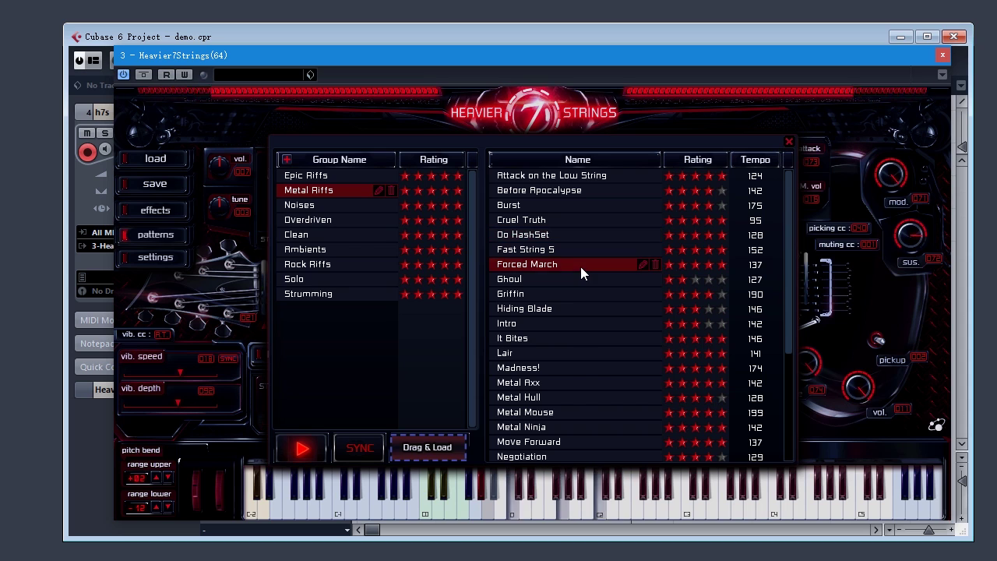
Step: Audition the Metal Riffs patterns Metal Hull, Metal Ninja and Move Forward
{"action": "scroll", "coordinate": [587, 287], "scroll_direction": "down", "scroll_amount": 1}
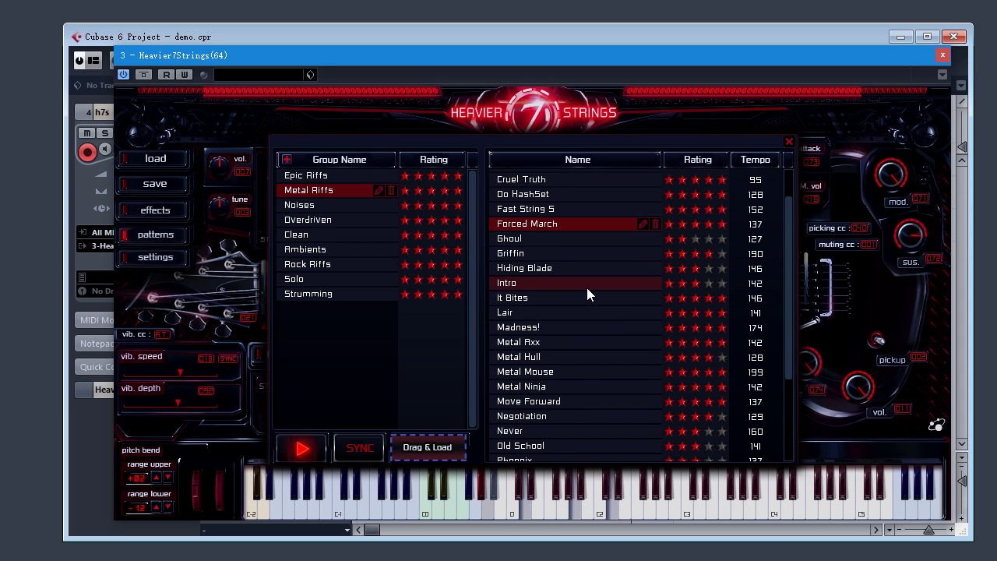
{"action": "scroll", "coordinate": [585, 304], "scroll_direction": "down", "scroll_amount": 1}
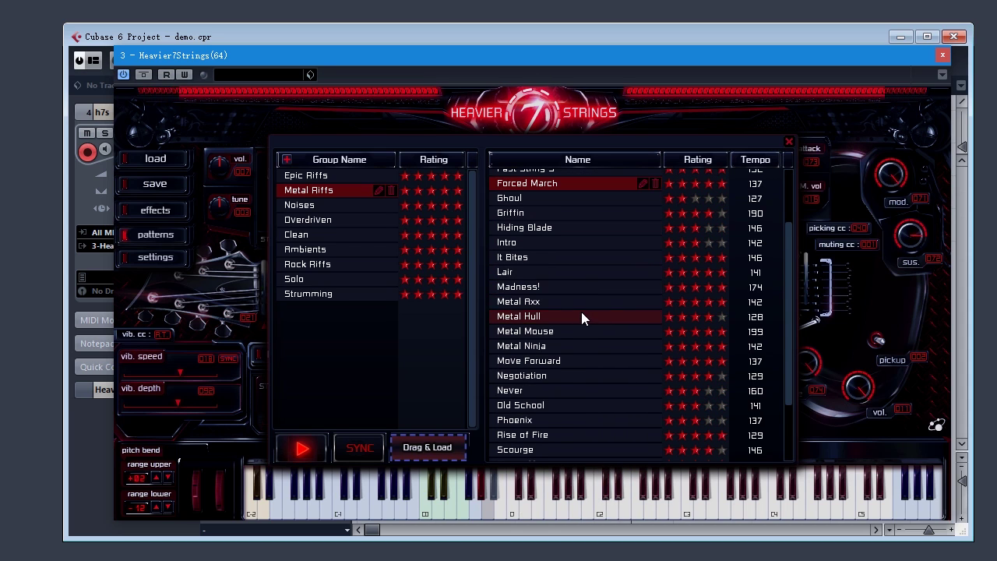
{"action": "left_click", "coordinate": [582, 315]}
{"action": "left_click", "coordinate": [590, 346]}
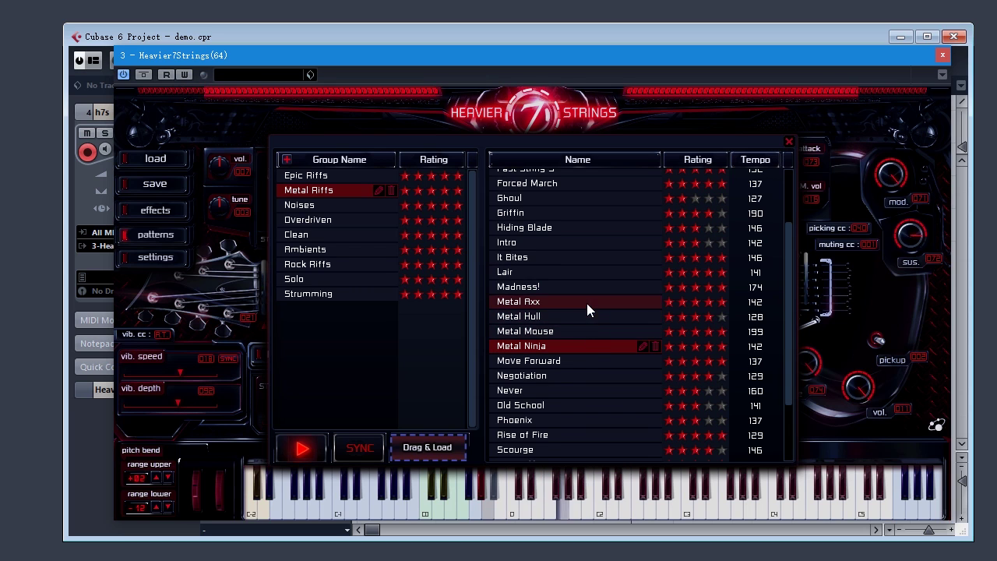
{"action": "left_click", "coordinate": [580, 365]}
{"action": "scroll", "coordinate": [580, 365], "scroll_direction": "down", "scroll_amount": 2}
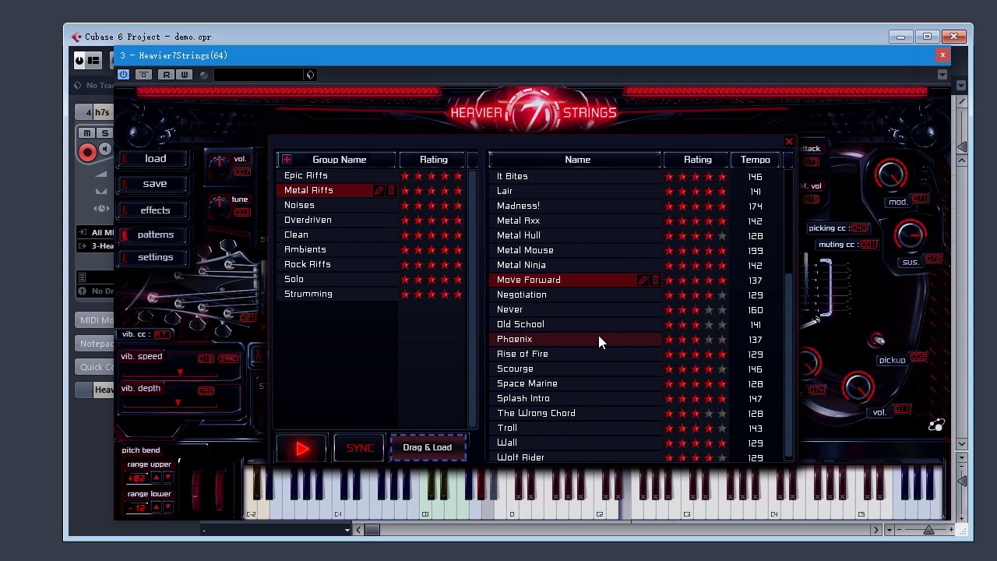
Step: Switch to the Clean group and audition its patterns Devastated, Enter Cleanman and Away From Home
{"action": "left_click", "coordinate": [315, 229]}
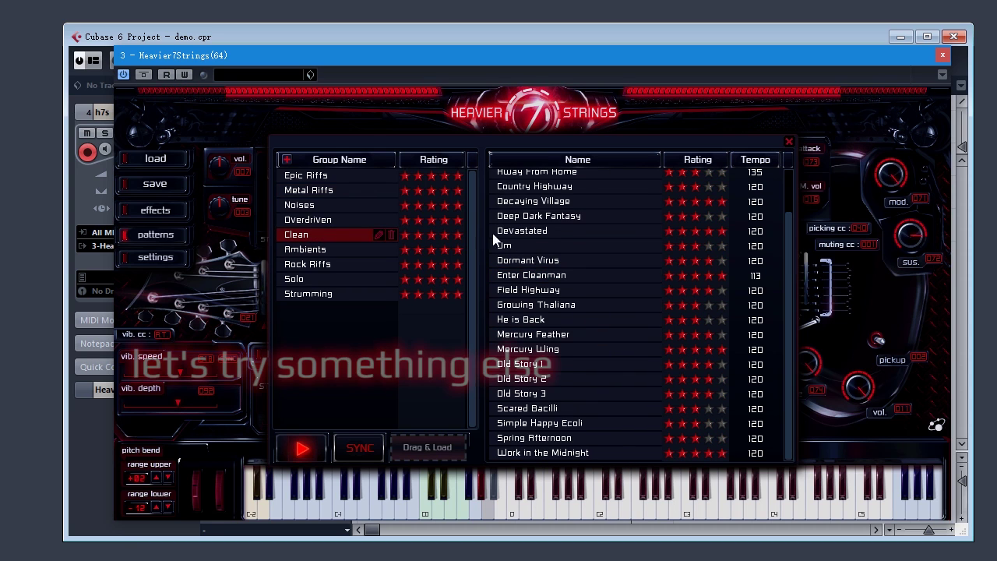
{"action": "left_click", "coordinate": [532, 232]}
{"action": "scroll", "coordinate": [551, 373], "scroll_direction": "up", "scroll_amount": 2}
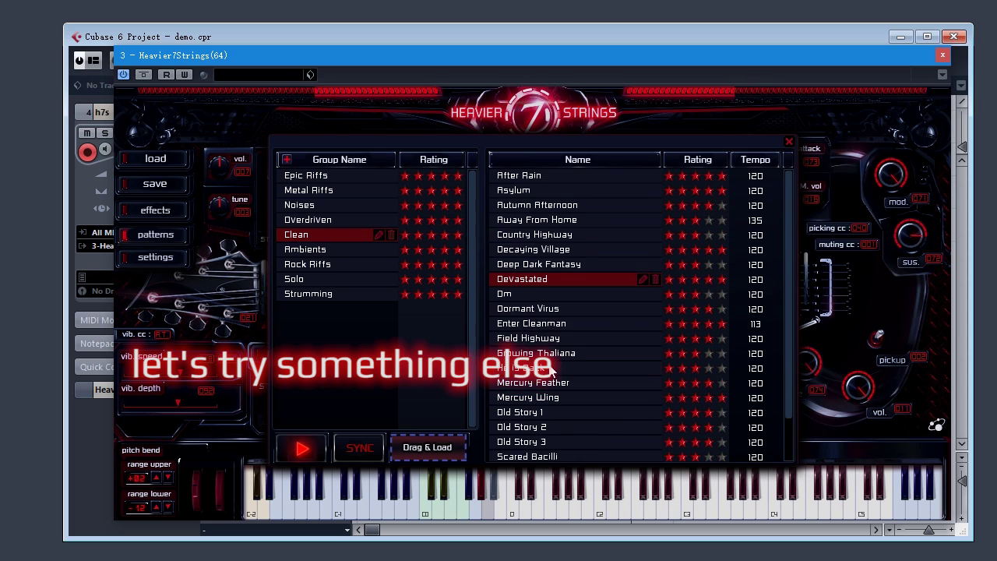
{"action": "left_click", "coordinate": [554, 331]}
{"action": "scroll", "coordinate": [553, 332], "scroll_direction": "down", "scroll_amount": 2}
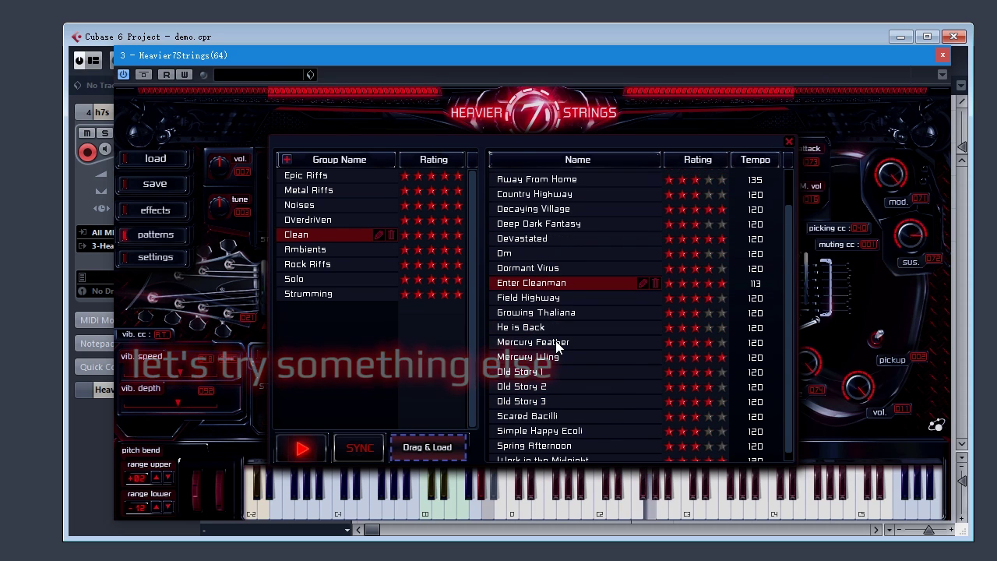
{"action": "scroll", "coordinate": [588, 406], "scroll_direction": "down", "scroll_amount": 1}
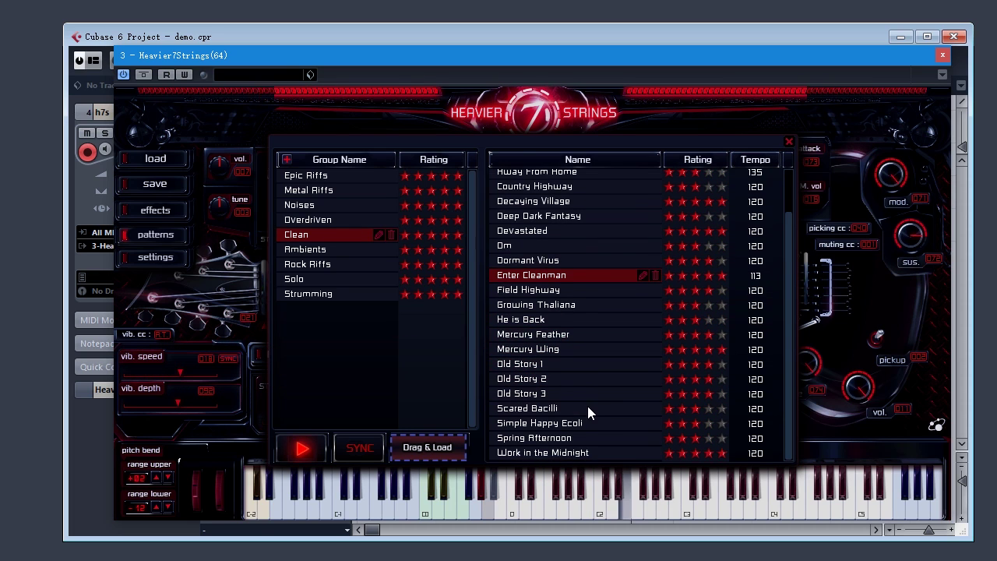
{"action": "left_click", "coordinate": [566, 172]}
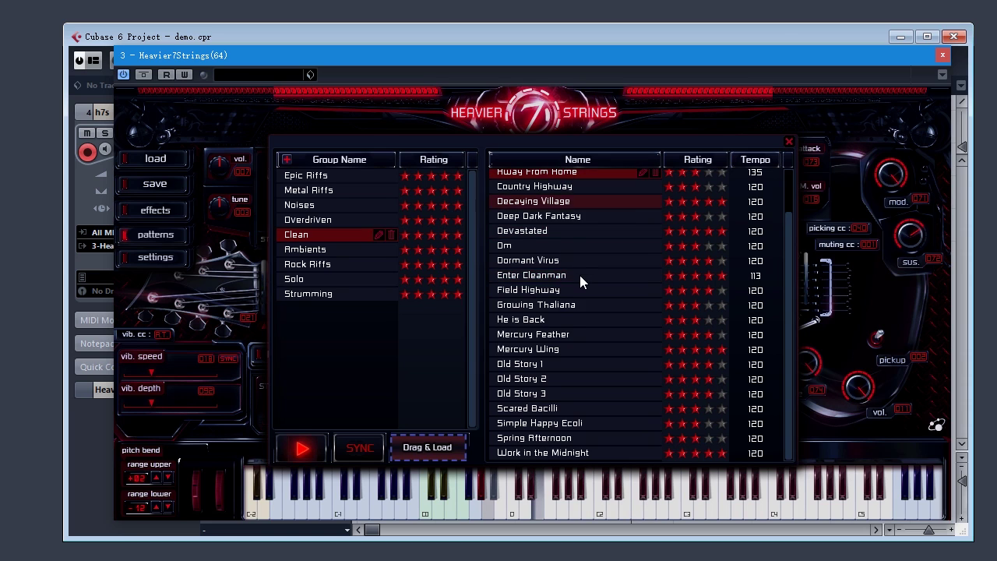
{"action": "scroll", "coordinate": [580, 276], "scroll_direction": "up", "scroll_amount": 2}
{"action": "scroll", "coordinate": [579, 276], "scroll_direction": "up", "scroll_amount": 1}
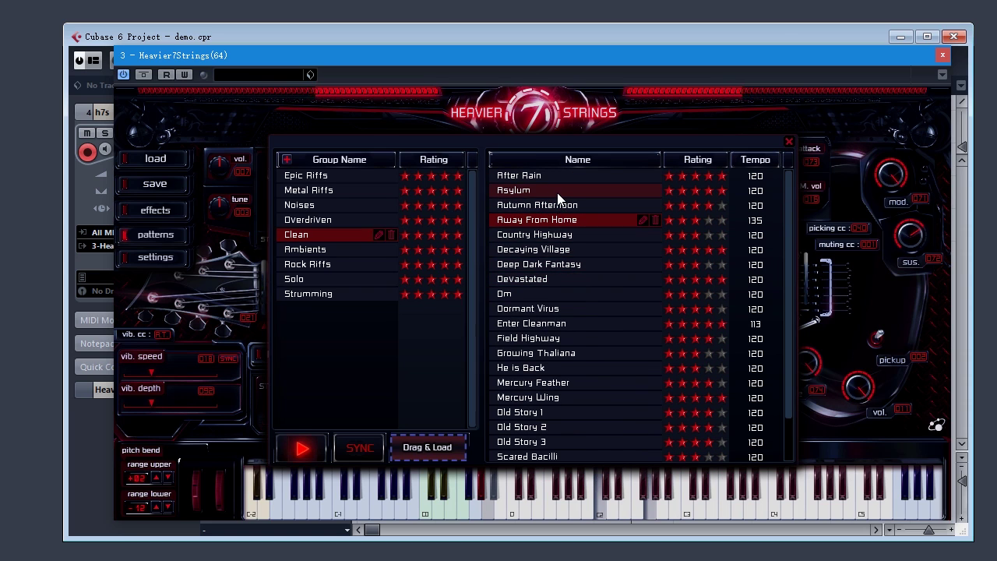
Step: Switch to the Ambients group and audition its Alien Walking pattern
{"action": "left_click", "coordinate": [328, 250]}
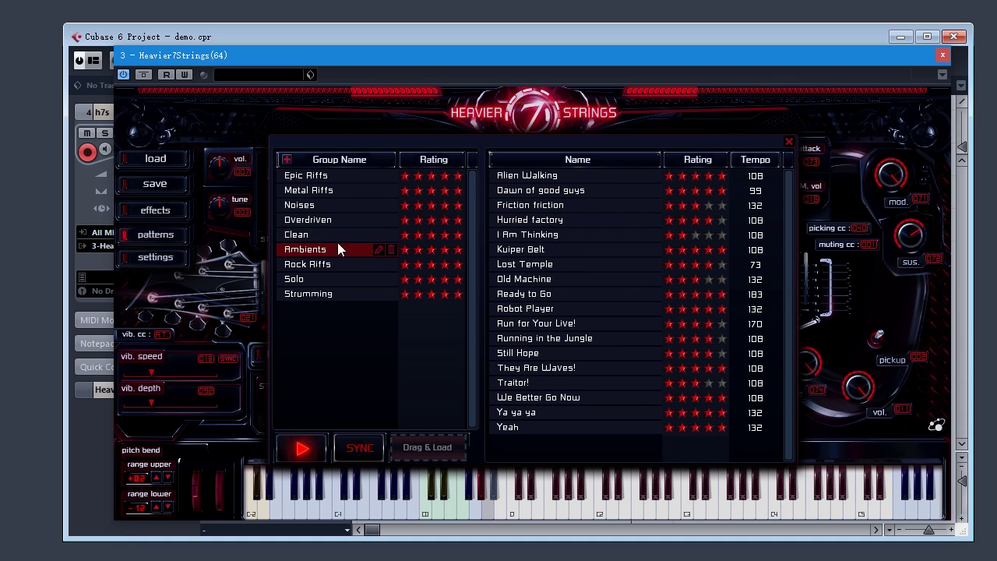
{"action": "left_click", "coordinate": [537, 180]}
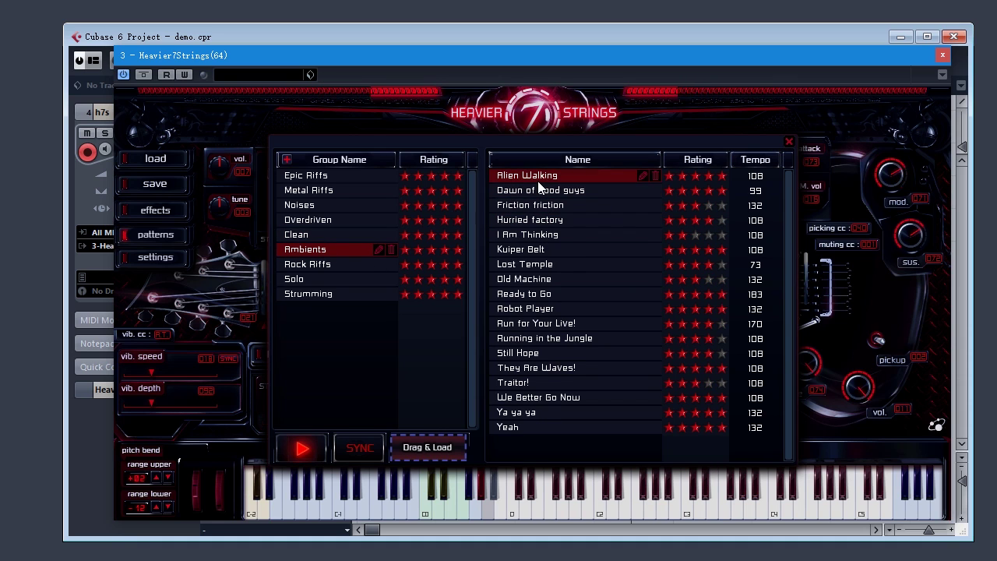
Step: Audition the Ambients patterns Dawn of good guys, Still Hope, They Are Waves! and We Better Go Now
{"action": "left_click", "coordinate": [582, 189]}
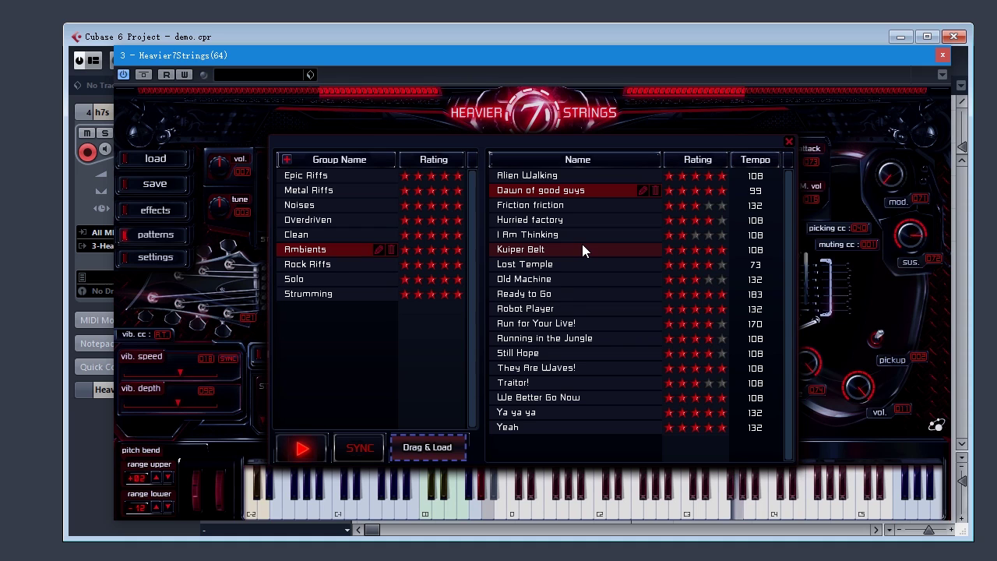
{"action": "left_click", "coordinate": [578, 355]}
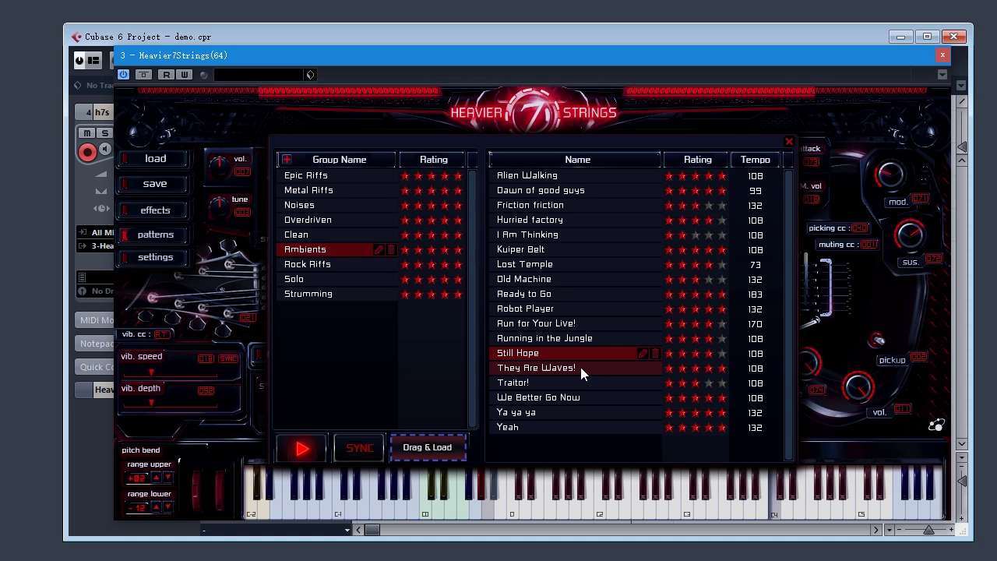
{"action": "left_click", "coordinate": [581, 367]}
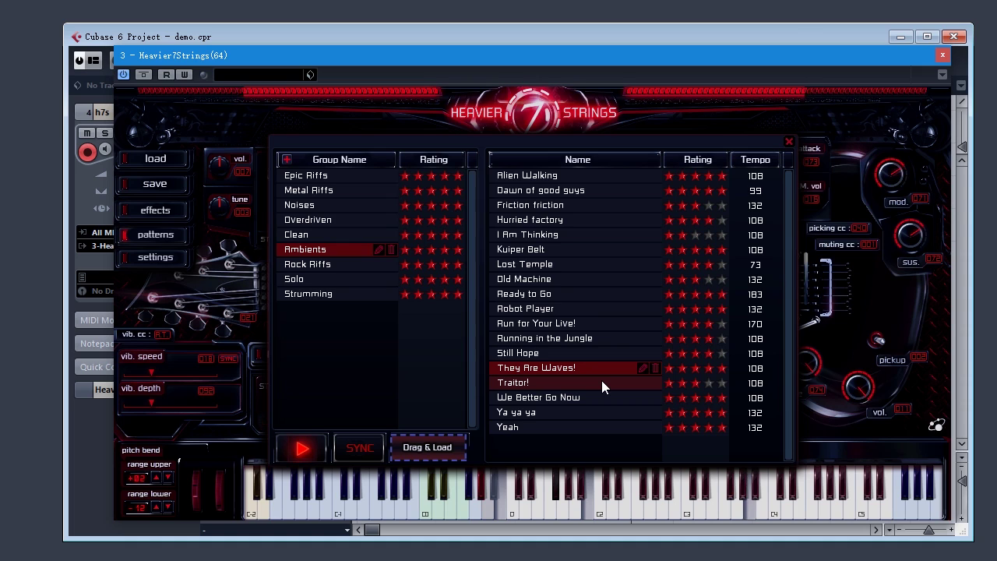
{"action": "left_click", "coordinate": [595, 399]}
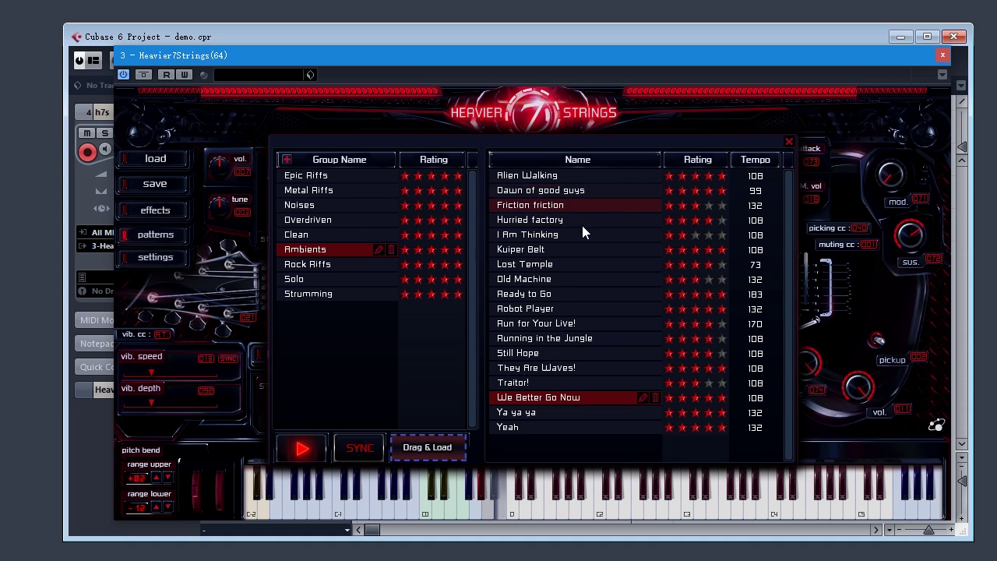
Step: Audition the Ambients patterns Ya ya ya and Robot Player, and reselect Ya ya ya as the one to load
{"action": "left_click", "coordinate": [560, 413]}
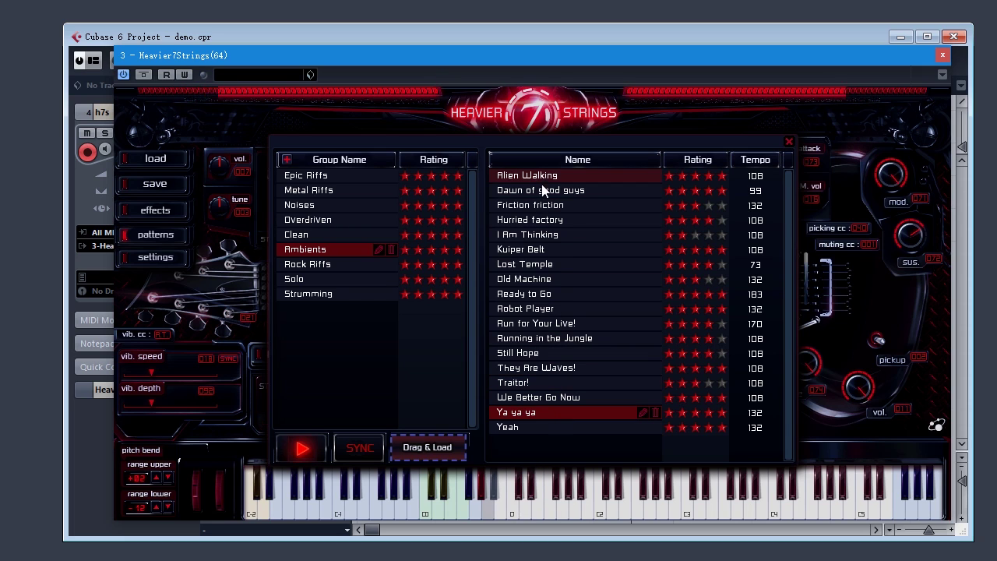
{"action": "left_click", "coordinate": [537, 310]}
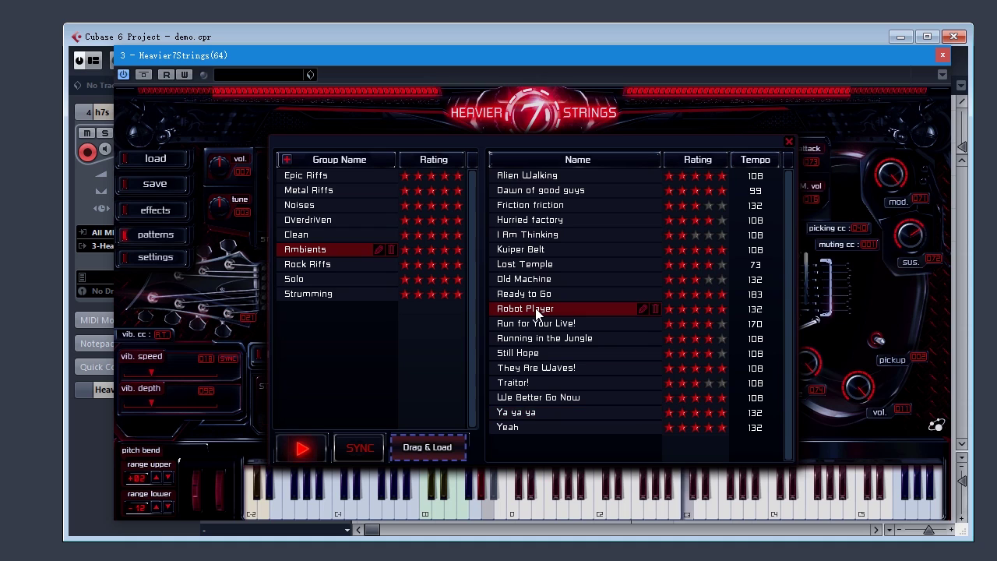
{"action": "left_click", "coordinate": [561, 411]}
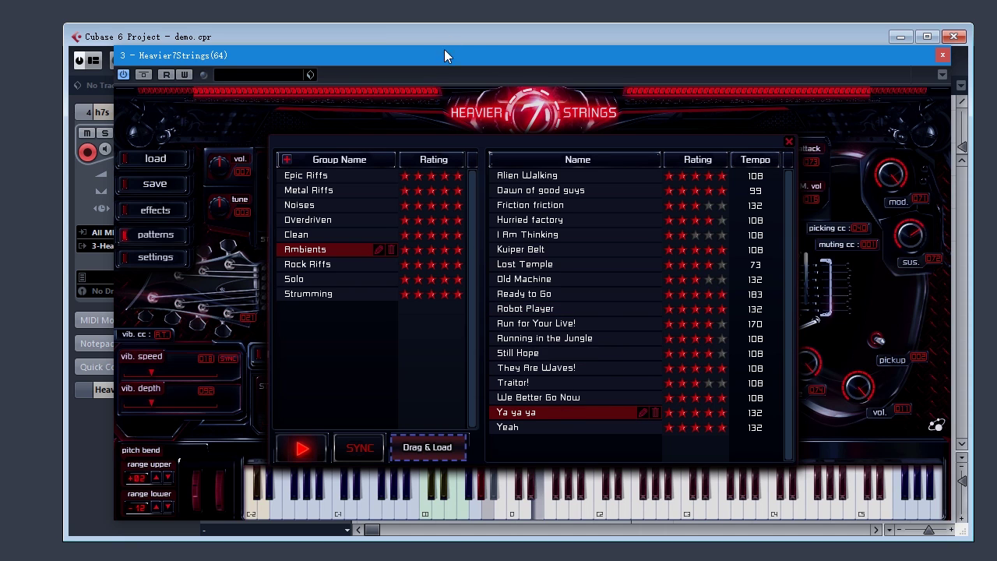
Step: Place the Ya ya ya pattern on the fourth track, h7s, at the start of bar 1, moving the plug-in window out of the way
{"action": "left_click_drag", "start_coordinate": [445, 51], "coordinate": [868, 53]}
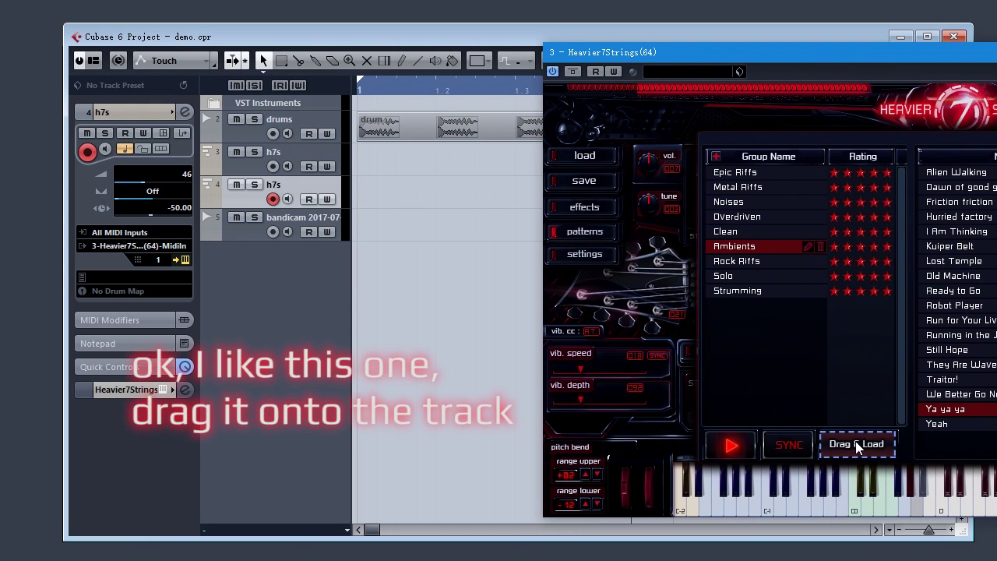
{"action": "left_click_drag", "start_coordinate": [854, 445], "coordinate": [362, 195]}
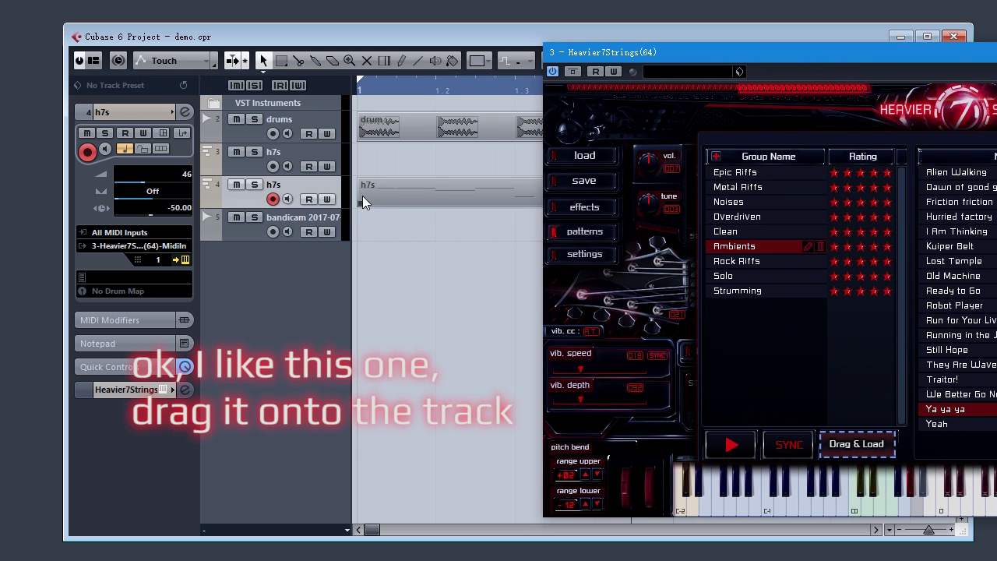
{"action": "left_click_drag", "start_coordinate": [759, 55], "coordinate": [299, 71]}
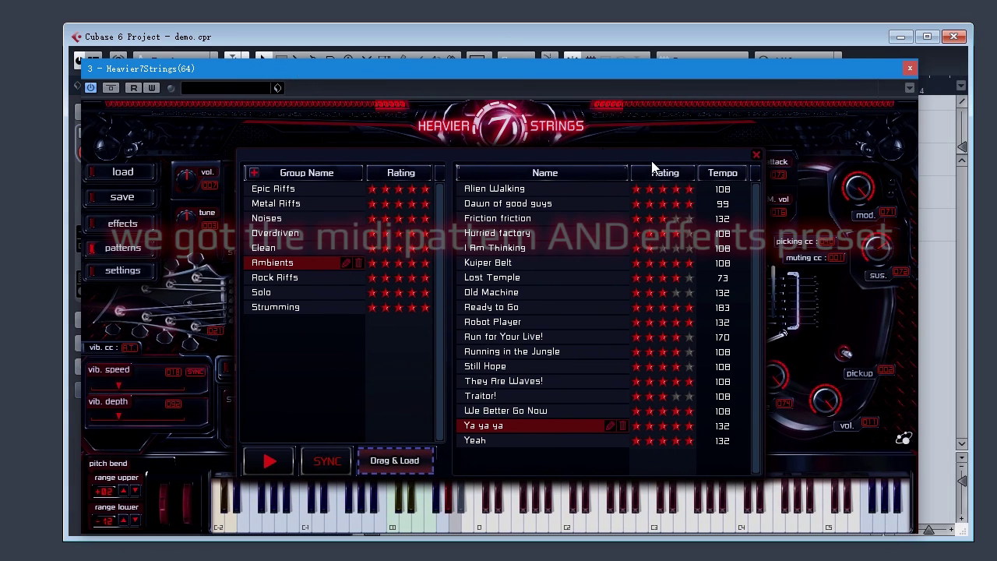
Step: Close the pattern browser and open the effects page to examine the chain loaded with the pattern, down to the Reverb
{"action": "left_click", "coordinate": [755, 155]}
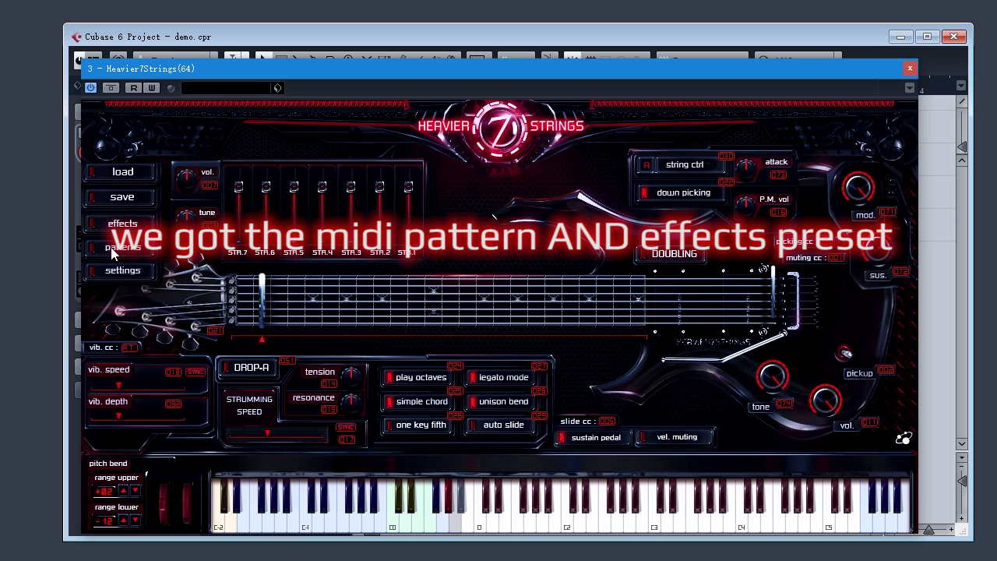
{"action": "left_click", "coordinate": [122, 223]}
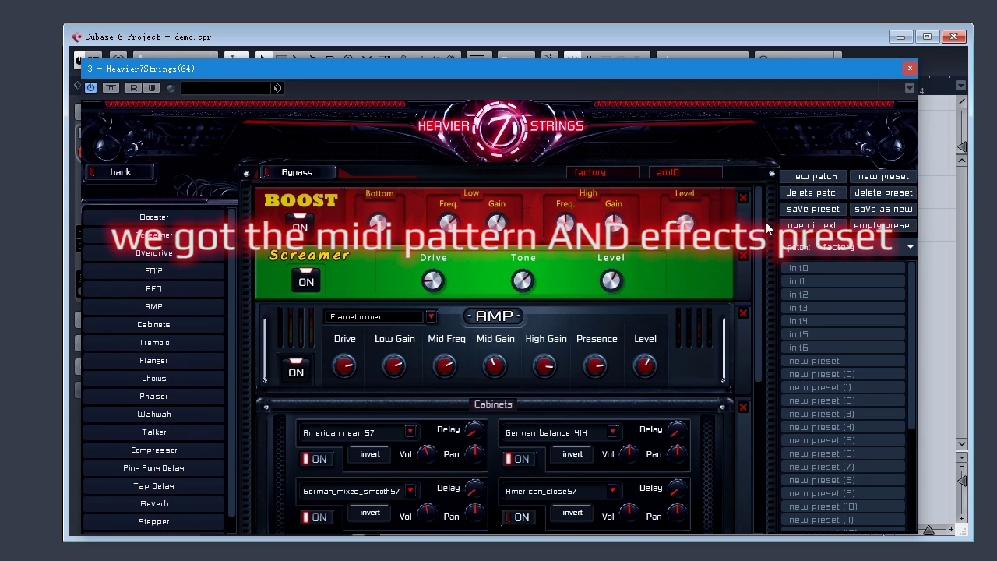
{"action": "left_click_drag", "start_coordinate": [759, 232], "coordinate": [775, 389]}
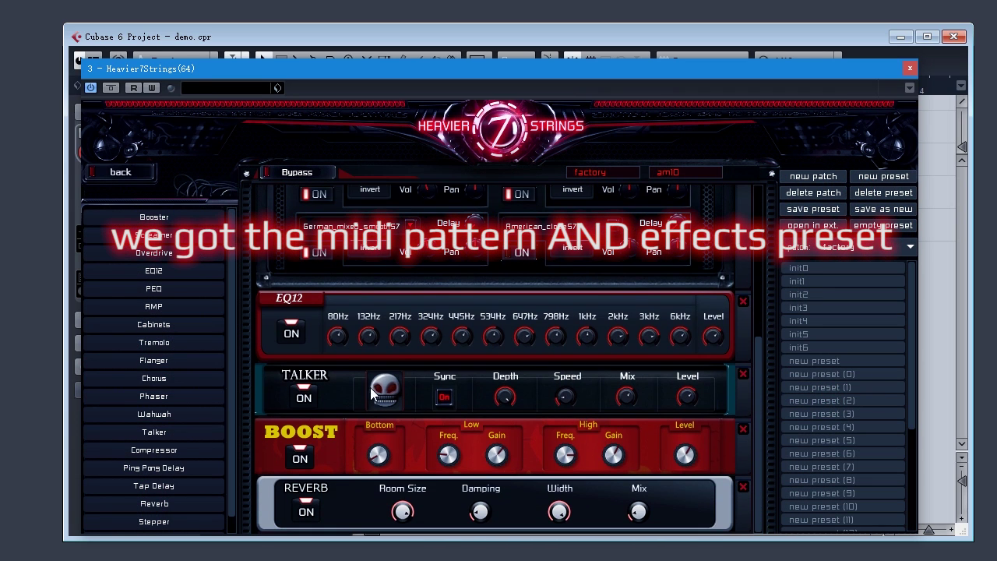
Step: With the arrangement playing, set the Reverb mix to 24.13 % and switch off the German_balance_414 and German_mixed_smooth57 cabinets
{"action": "left_click_drag", "start_coordinate": [594, 68], "coordinate": [996, 79]}
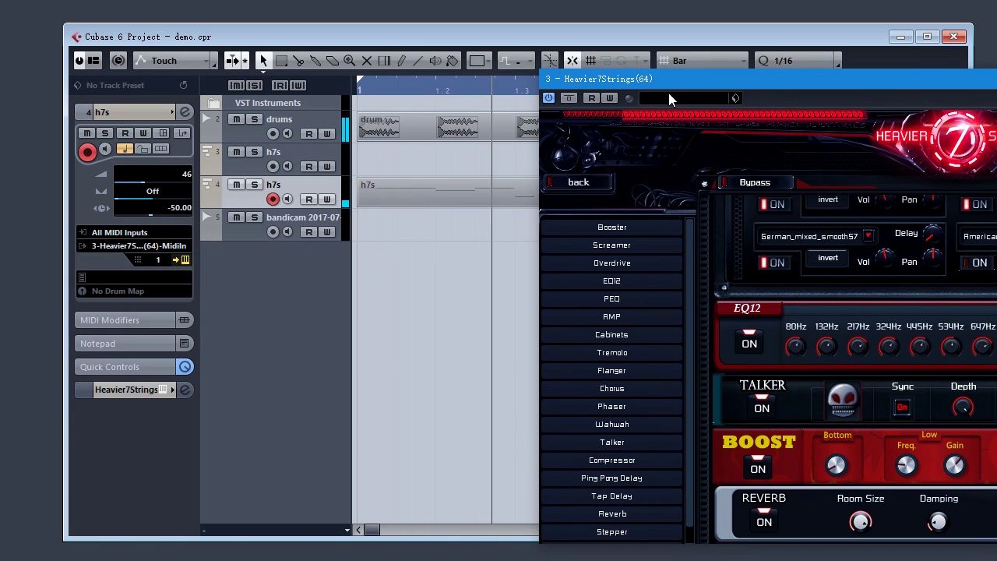
{"action": "left_click_drag", "start_coordinate": [679, 82], "coordinate": [261, 62]}
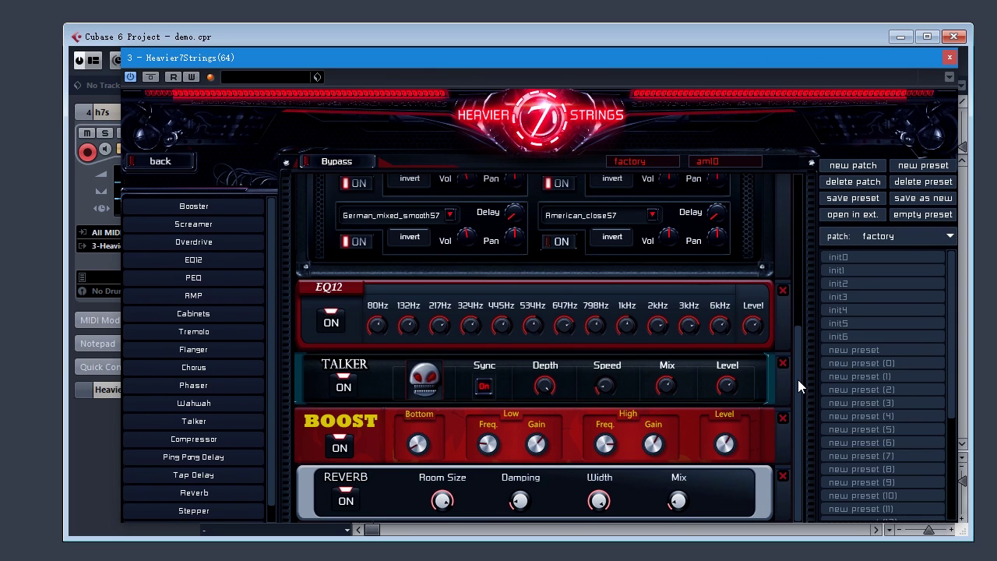
{"action": "left_click_drag", "start_coordinate": [677, 501], "coordinate": [677, 489]}
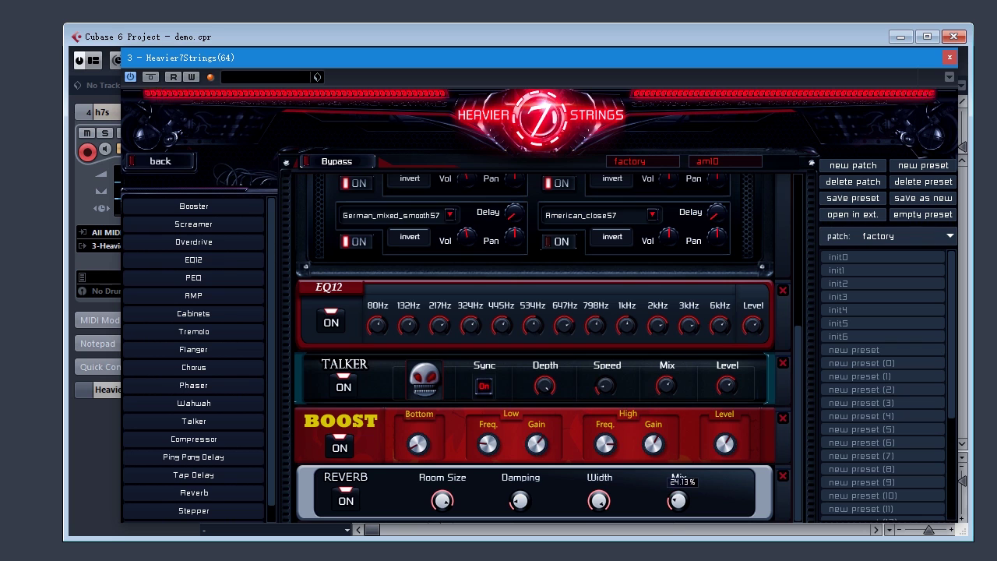
{"action": "left_click_drag", "start_coordinate": [795, 408], "coordinate": [797, 265]}
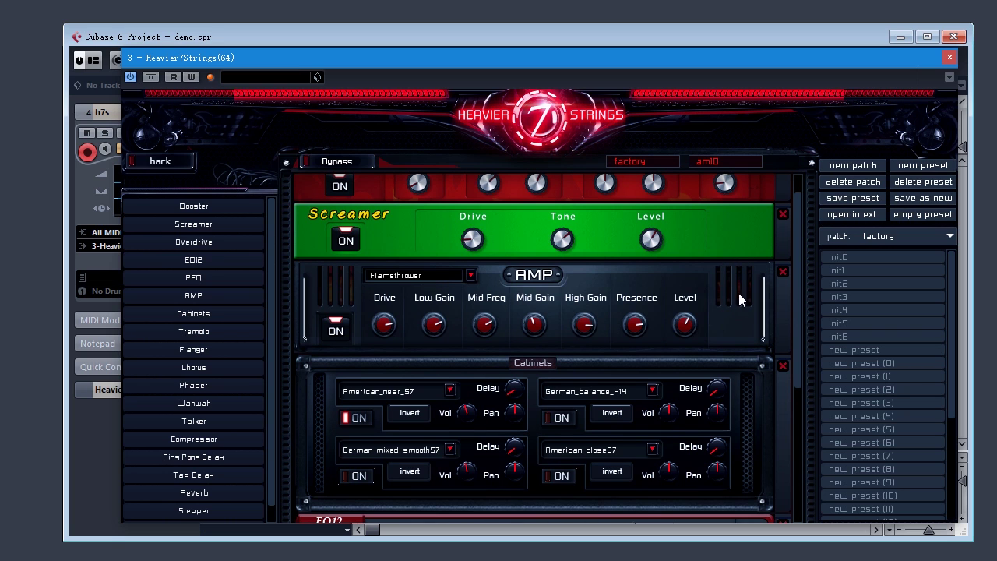
{"action": "left_click_drag", "start_coordinate": [800, 295], "coordinate": [796, 431]}
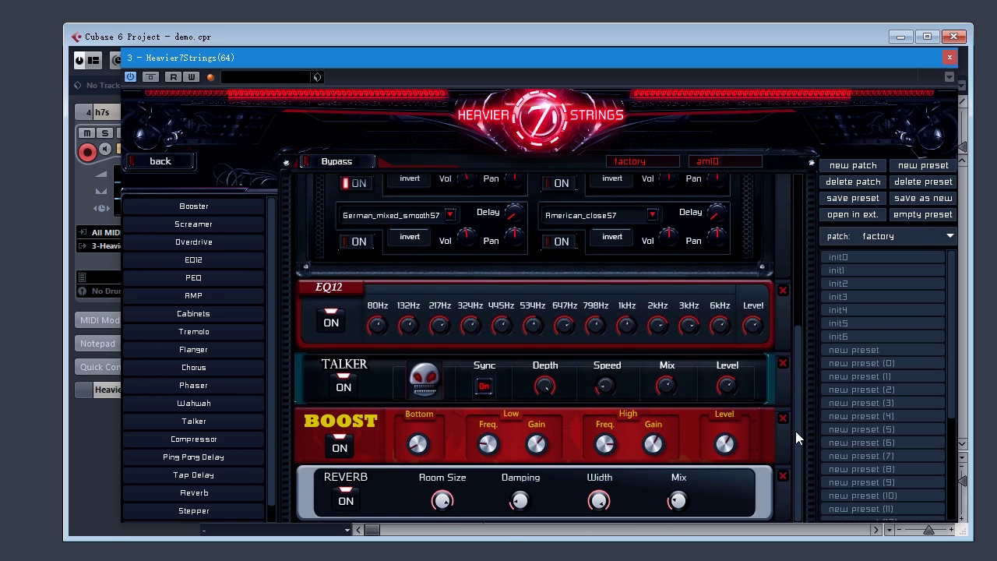
Step: Browse the Metal Riffs patch of effects presets and return to the main guitar page
{"action": "left_click", "coordinate": [903, 240]}
{"action": "left_click", "coordinate": [902, 303]}
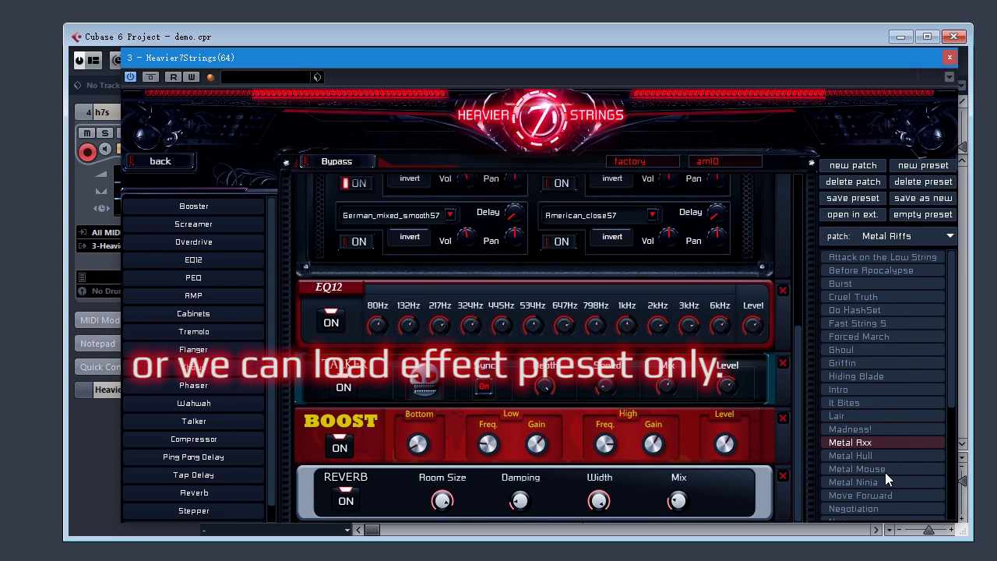
{"action": "left_click", "coordinate": [160, 165]}
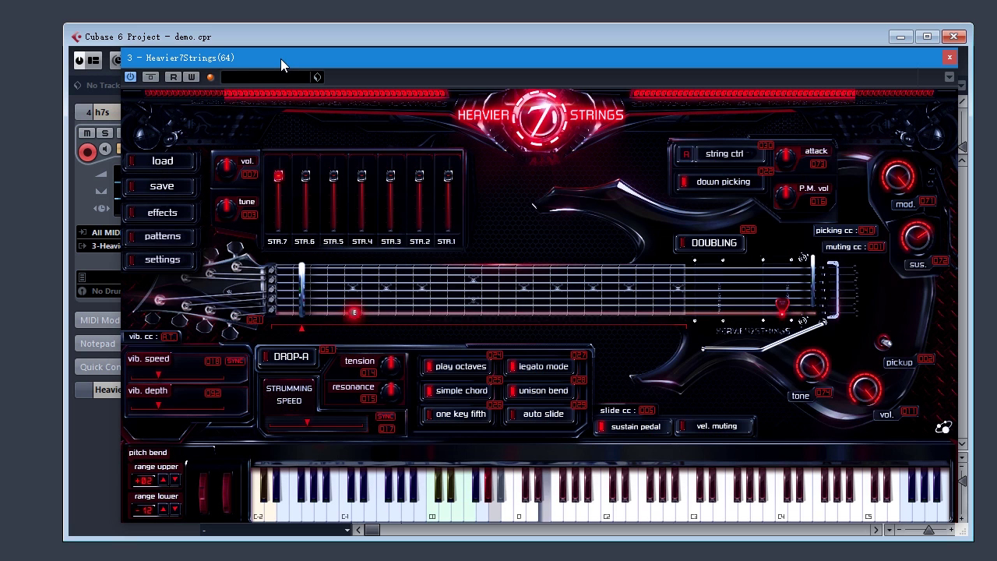
Step: Close the Heavier7Strings window and open the h7s MIDI part on the fourth track in the Key Editor
{"action": "left_click_drag", "start_coordinate": [280, 59], "coordinate": [263, 59]}
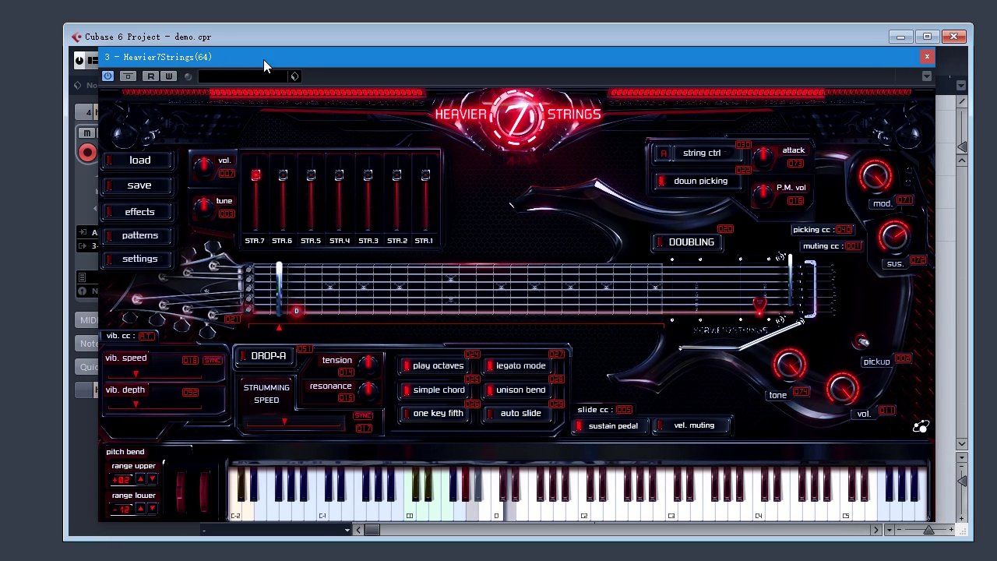
{"action": "left_click", "coordinate": [927, 59]}
{"action": "double_click", "coordinate": [461, 195]}
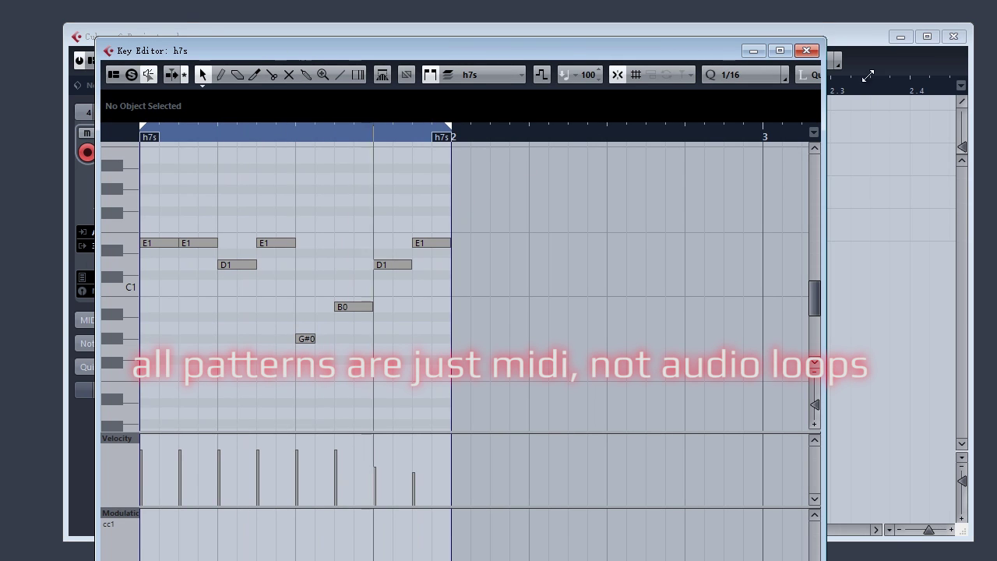
Step: Enlarge the Key Editor window and shrink the controller lanes to give the note display more room
{"action": "left_click_drag", "start_coordinate": [868, 76], "coordinate": [978, 223]}
{"action": "left_click_drag", "start_coordinate": [834, 229], "coordinate": [856, 14]}
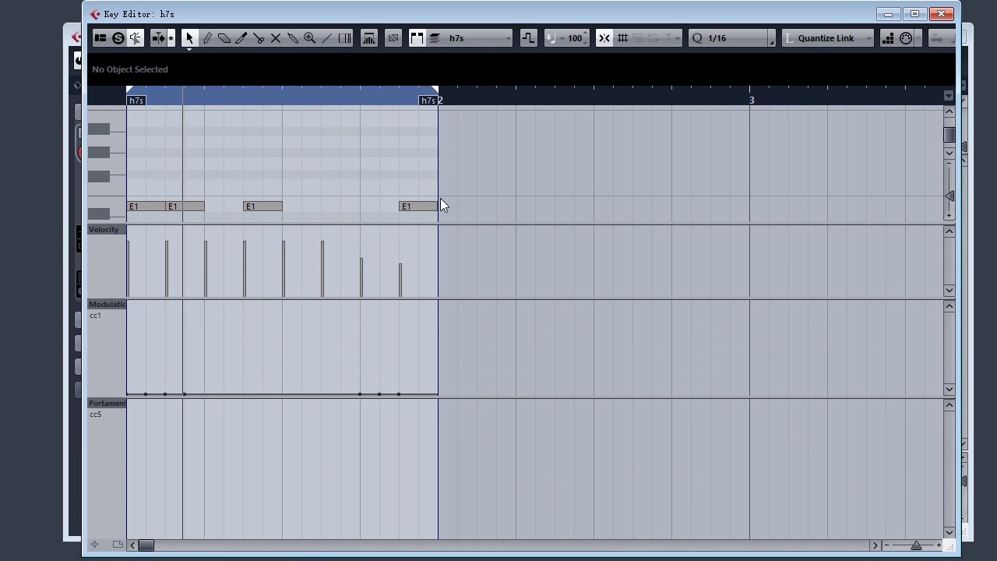
{"action": "left_click_drag", "start_coordinate": [338, 398], "coordinate": [344, 504]}
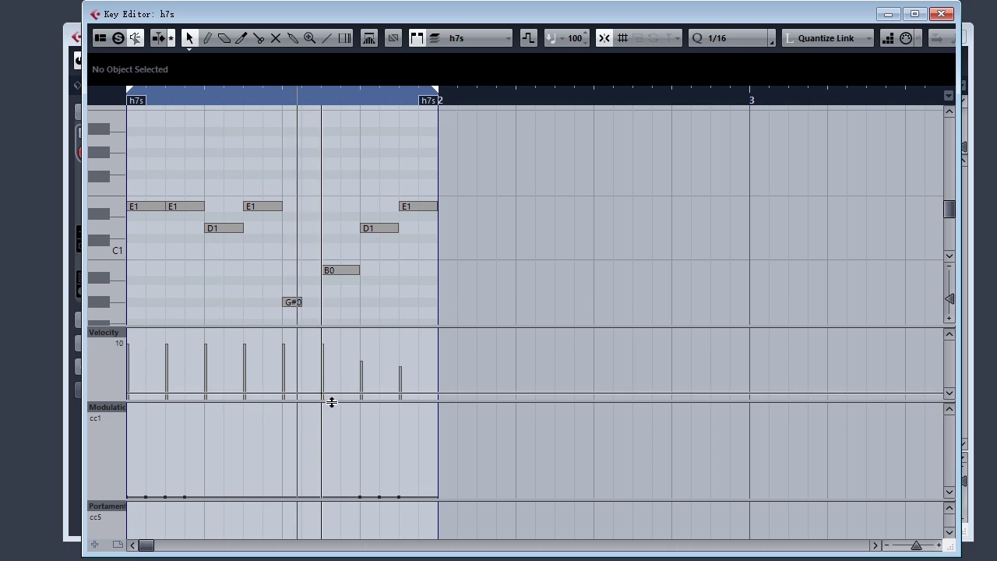
{"action": "left_click_drag", "start_coordinate": [334, 400], "coordinate": [341, 460]}
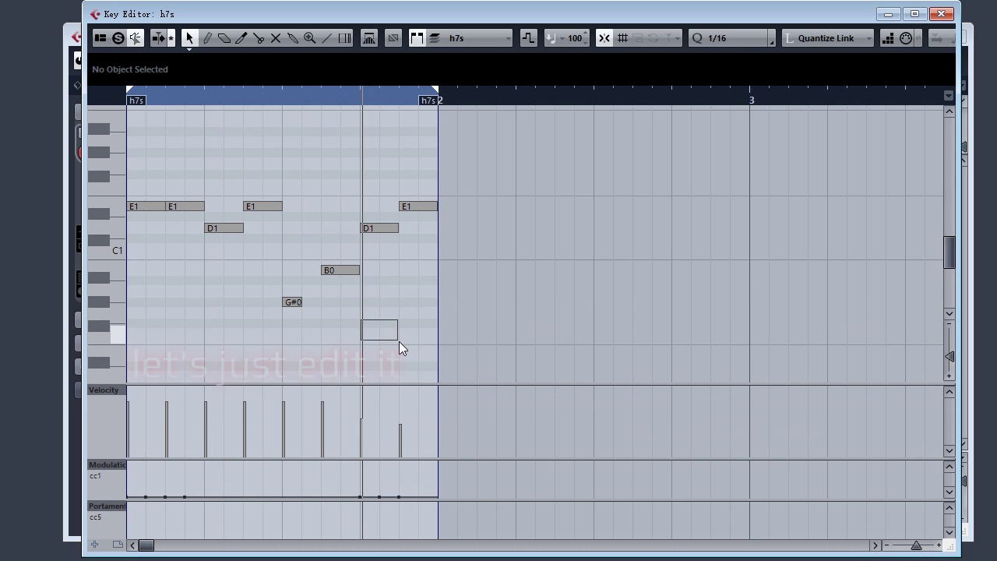
Step: Delete all the part's notes and draw eighth notes B0 at 1.1.1 and 1.2.1, C1 at 1.3.3, A0 at 1.4.1 and B0 at 1.4.3
{"action": "left_click_drag", "start_coordinate": [456, 338], "coordinate": [129, 161]}
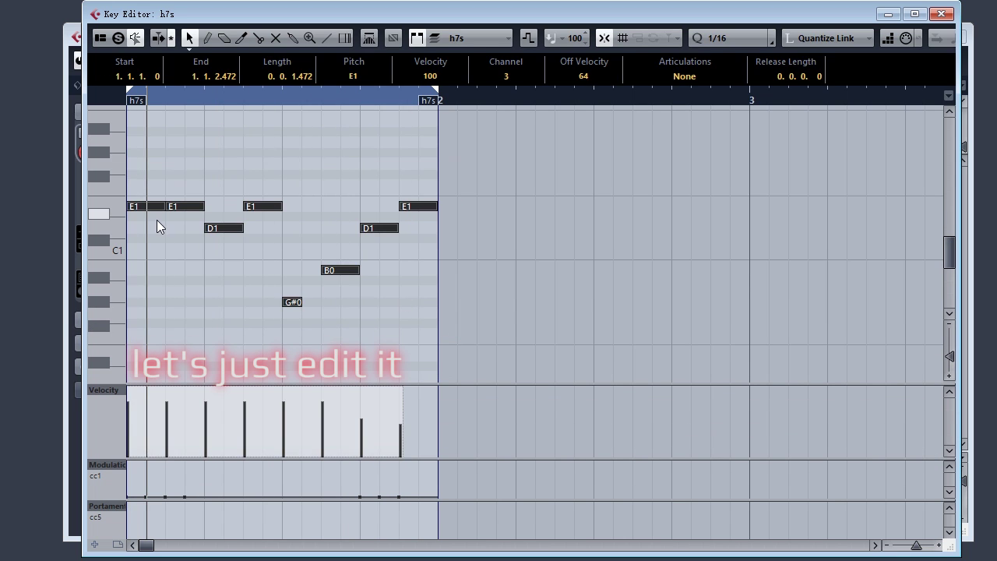
{"action": "key", "text": "Delete"}
{"action": "mouse_move", "coordinate": [128, 270]}
{"action": "left_mouse_down"}
{"action": "mouse_move", "coordinate": [258, 266]}
{"action": "mouse_move", "coordinate": [247, 264]}
{"action": "left_mouse_up"}
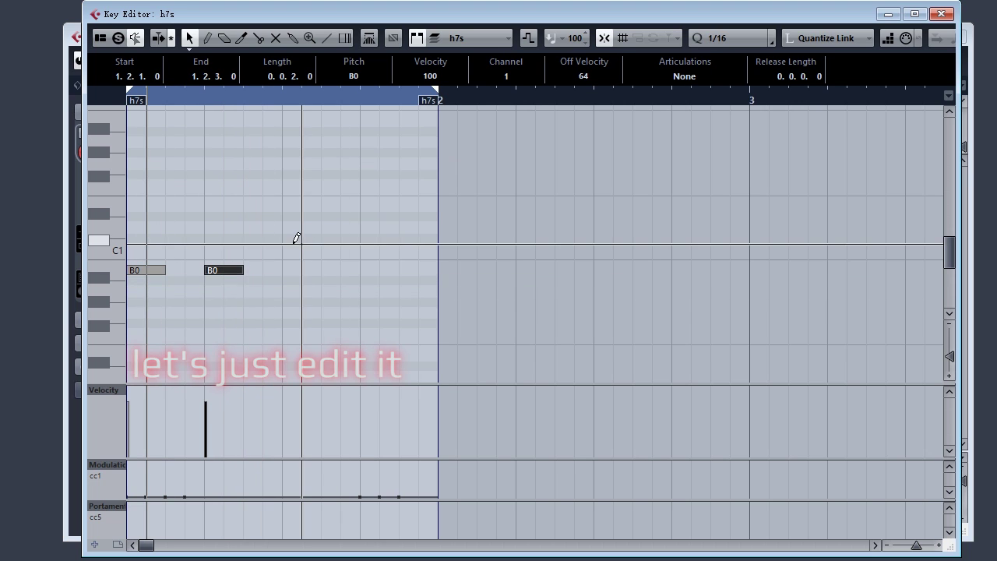
{"action": "left_click_drag", "start_coordinate": [323, 249], "coordinate": [362, 249]}
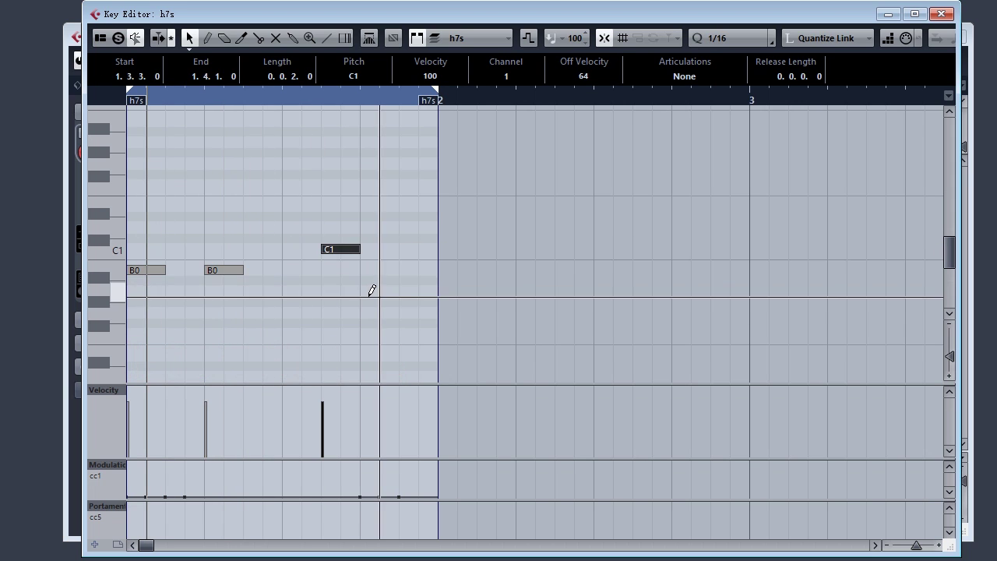
{"action": "mouse_move", "coordinate": [363, 290]}
{"action": "left_mouse_down"}
{"action": "mouse_move", "coordinate": [400, 289]}
{"action": "mouse_move", "coordinate": [439, 270]}
{"action": "left_mouse_up"}
{"action": "left_click", "coordinate": [404, 270]}
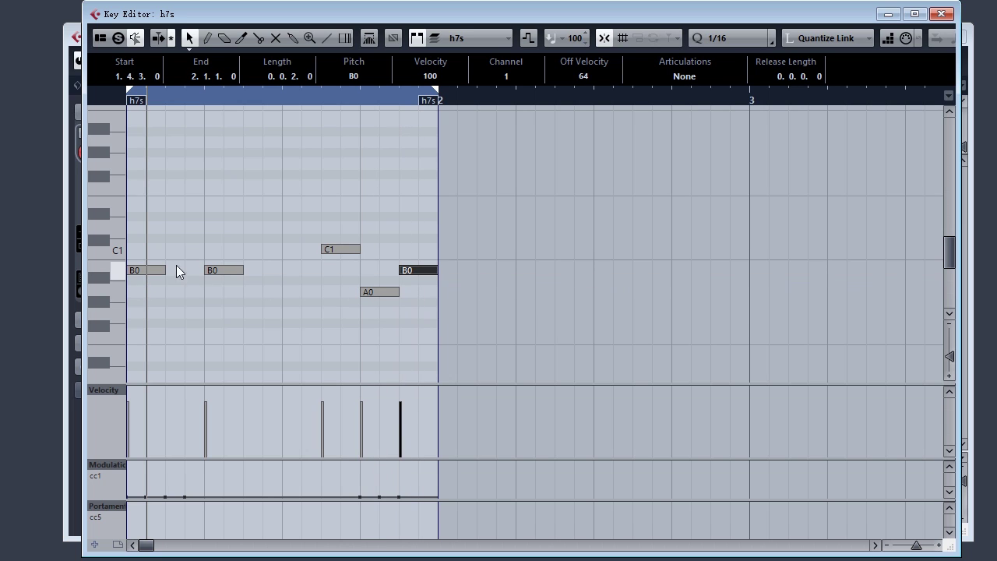
Step: Stack sixteenth notes A1, G#1, F#1, E1 and D1 at 1.1.3 as a note-stop chord and copy the stack to 1.2.3
{"action": "left_click", "coordinate": [171, 193], "text": "alt"}
{"action": "key", "text": "ctrl+z"}
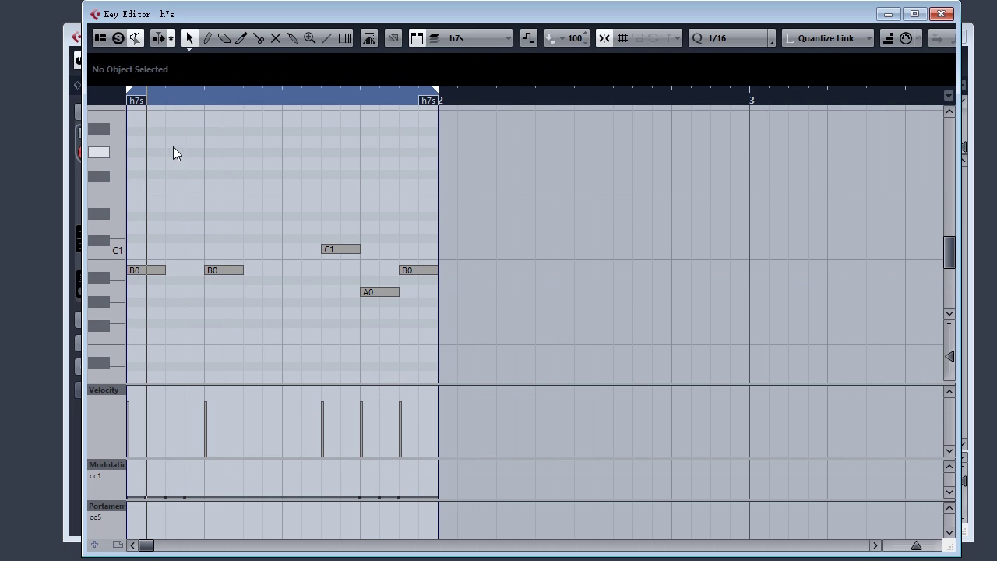
{"action": "left_click", "coordinate": [173, 148], "text": "alt"}
{"action": "left_click", "coordinate": [175, 153]}
{"action": "left_click", "coordinate": [175, 173]}
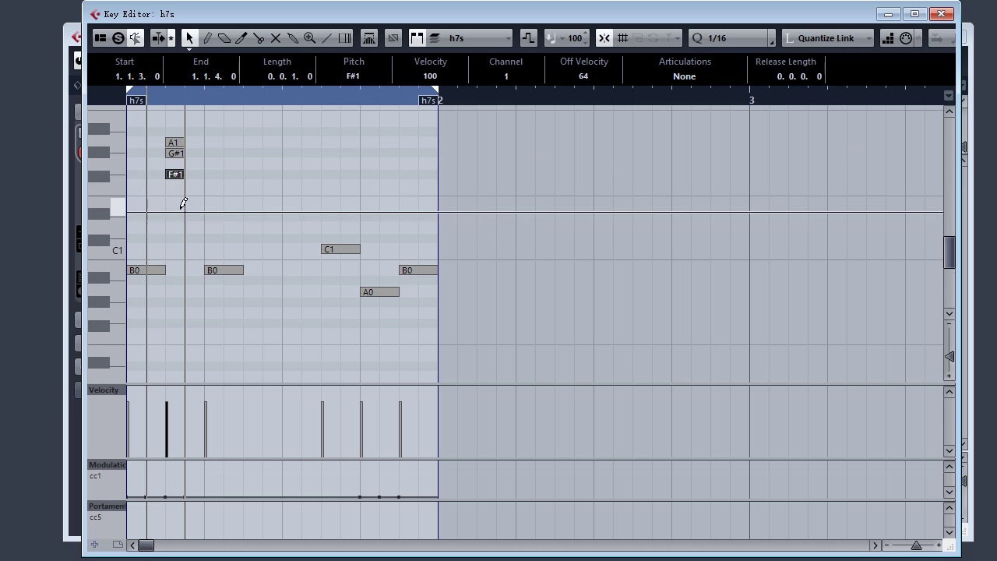
{"action": "left_click", "coordinate": [179, 230], "text": "alt"}
{"action": "mouse_move", "coordinate": [192, 248]}
{"action": "left_mouse_down"}
{"action": "mouse_move", "coordinate": [173, 139]}
{"action": "mouse_move", "coordinate": [272, 148]}
{"action": "mouse_move", "coordinate": [257, 148]}
{"action": "left_mouse_up"}
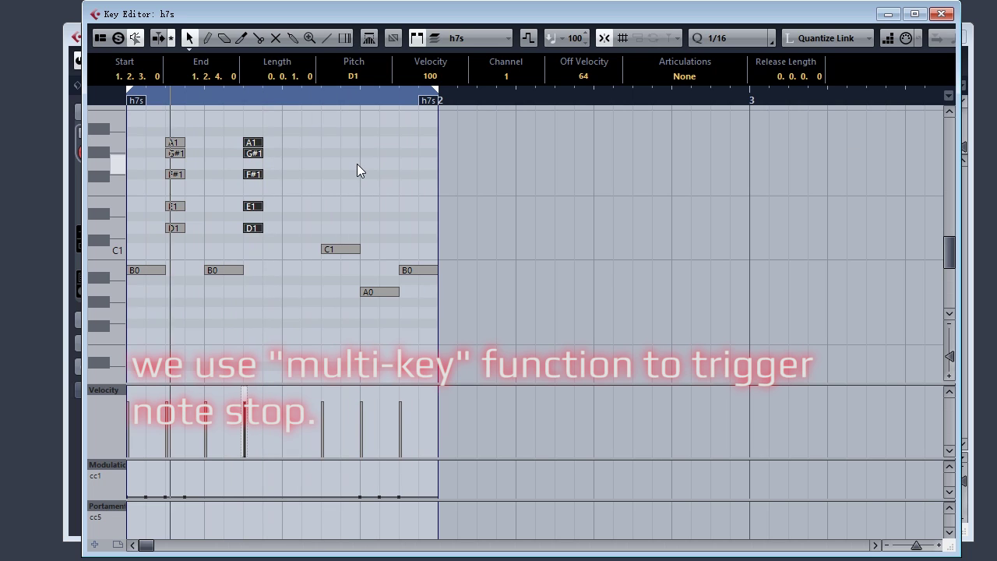
Step: Play the edited part, leave the Key Editor for the Heavier7Strings window and switch on DROP-A
{"action": "left_click_drag", "start_coordinate": [357, 163], "coordinate": [394, 148]}
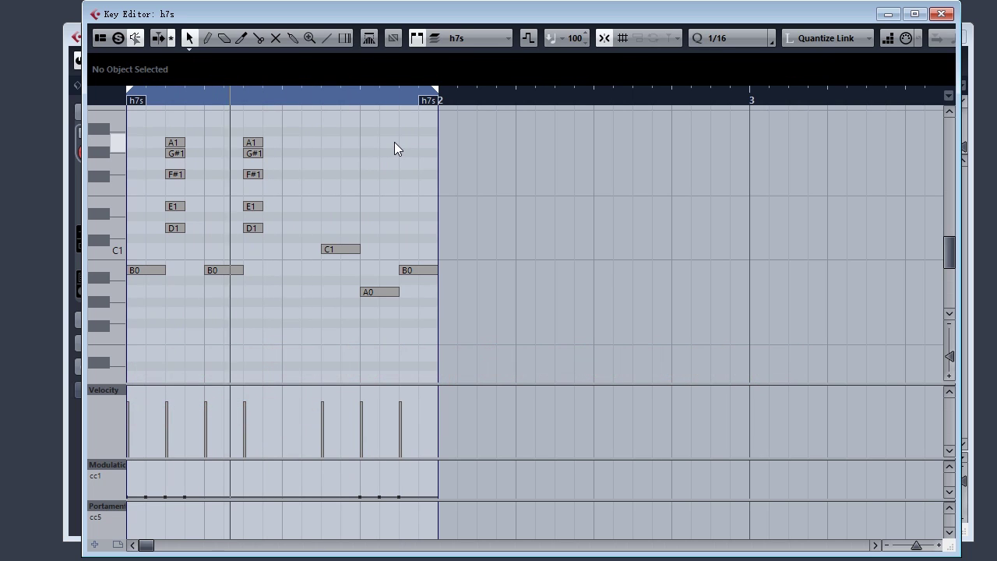
{"action": "key", "text": "space"}
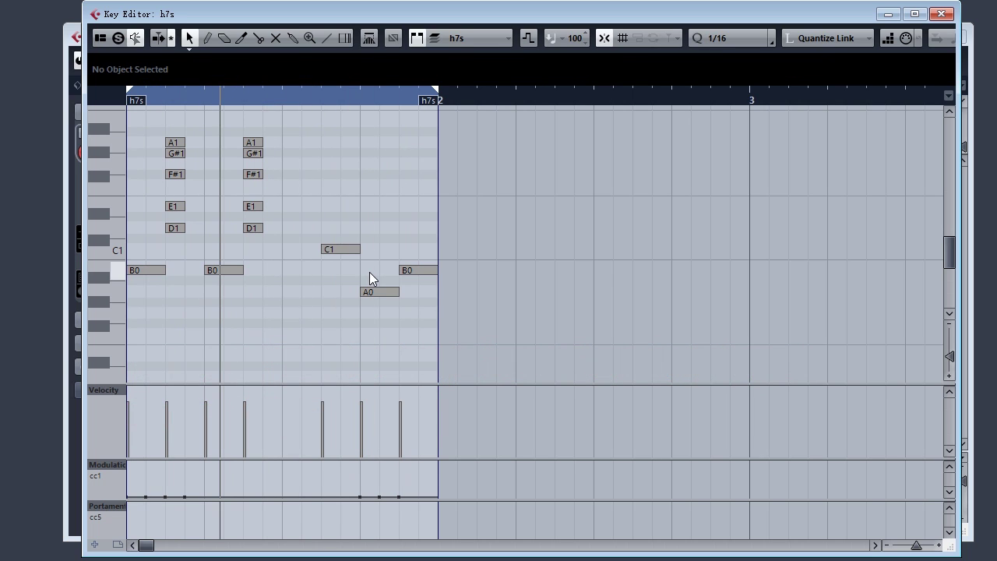
{"action": "key", "text": "Return"}
{"action": "left_click", "coordinate": [180, 259]}
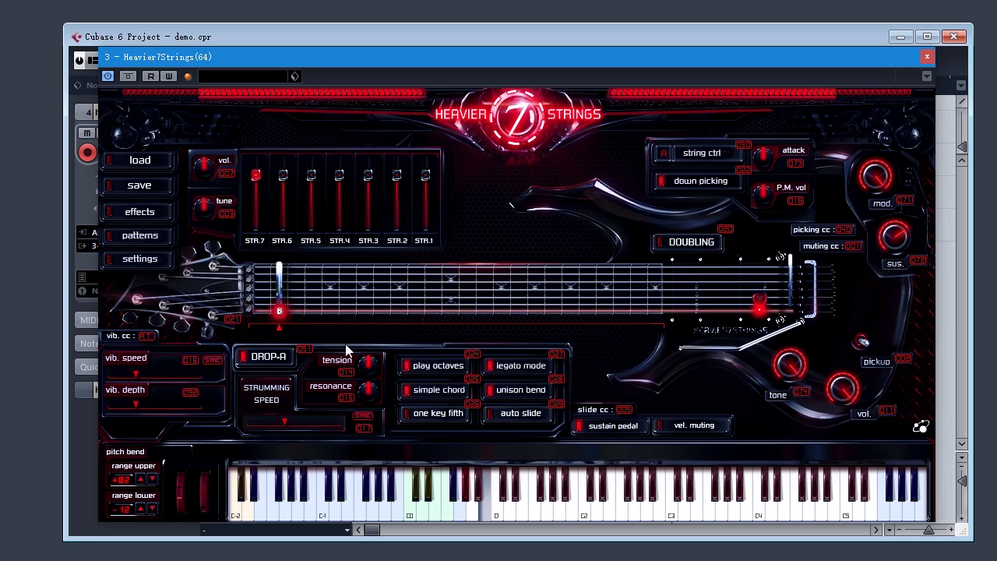
Step: Reopen the h7s part in the Key Editor and change the notes at 1.4.1 and 1.4.3 to B0 and A0 during playback
{"action": "left_click", "coordinate": [927, 56]}
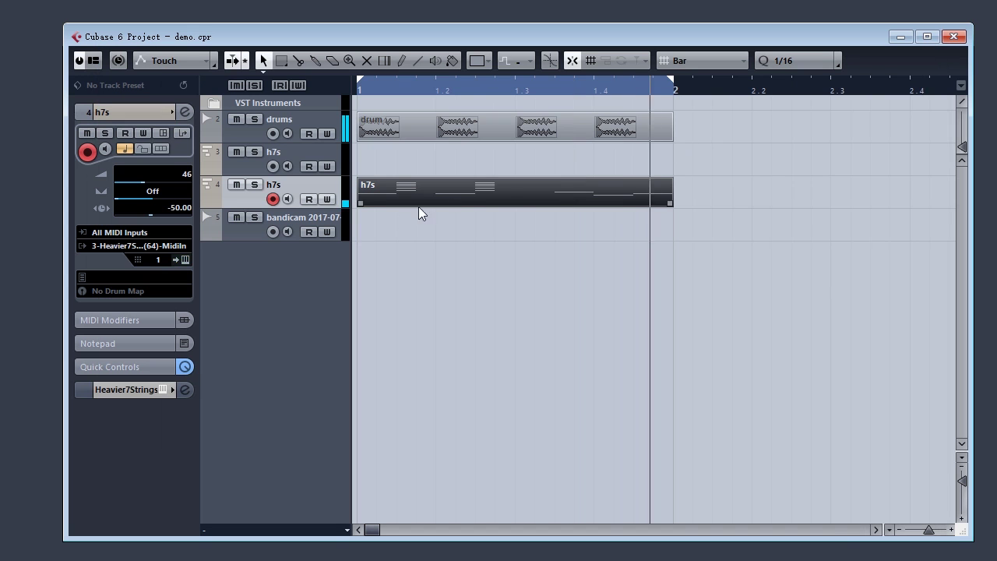
{"action": "double_click", "coordinate": [524, 199]}
{"action": "key", "text": "space"}
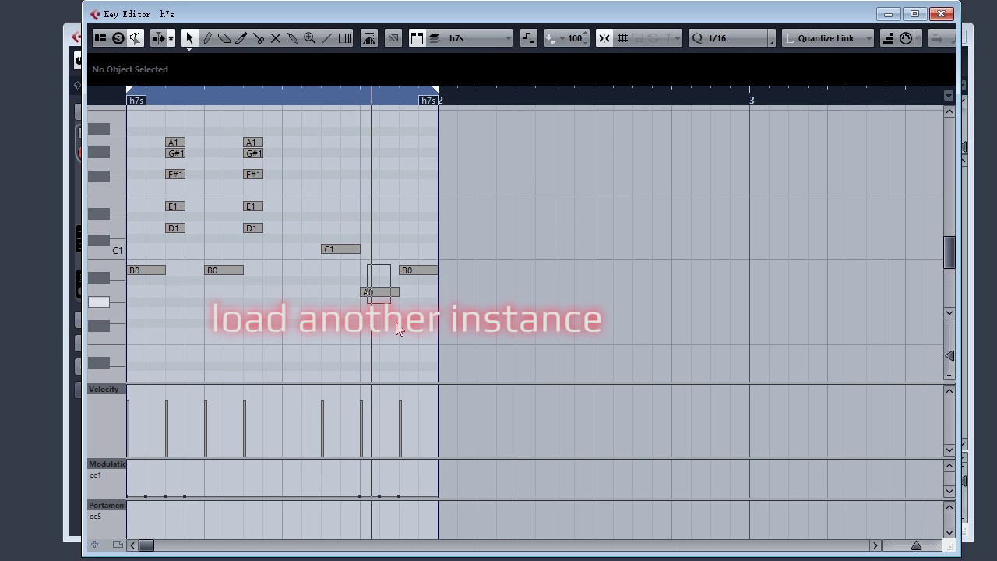
{"action": "left_click", "coordinate": [379, 292]}
{"action": "key", "text": "Up"}
{"action": "left_click_drag", "start_coordinate": [416, 241], "coordinate": [448, 311]}
{"action": "key", "text": "Down"}
{"action": "key", "text": "Down"}
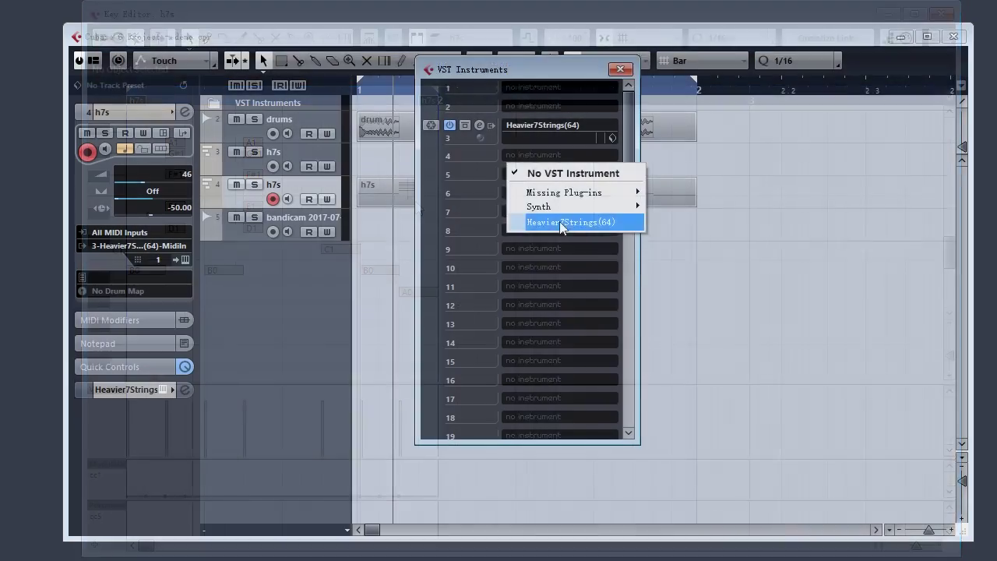
Step: Load a second Heavier7Strings(64) instance into VST Instruments slot 4 and reposition its window
{"action": "left_click", "coordinate": [561, 224]}
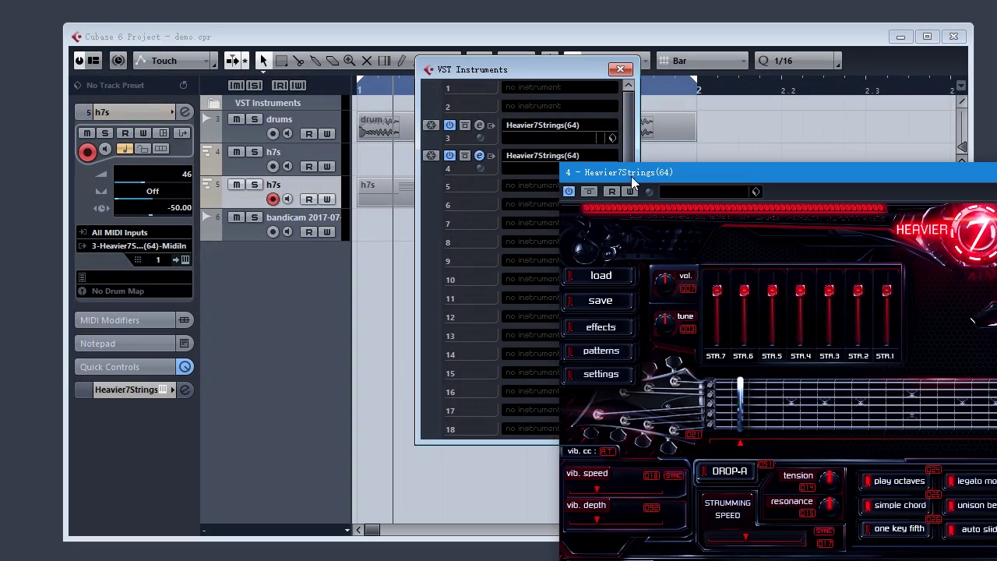
{"action": "left_click_drag", "start_coordinate": [638, 178], "coordinate": [143, 45]}
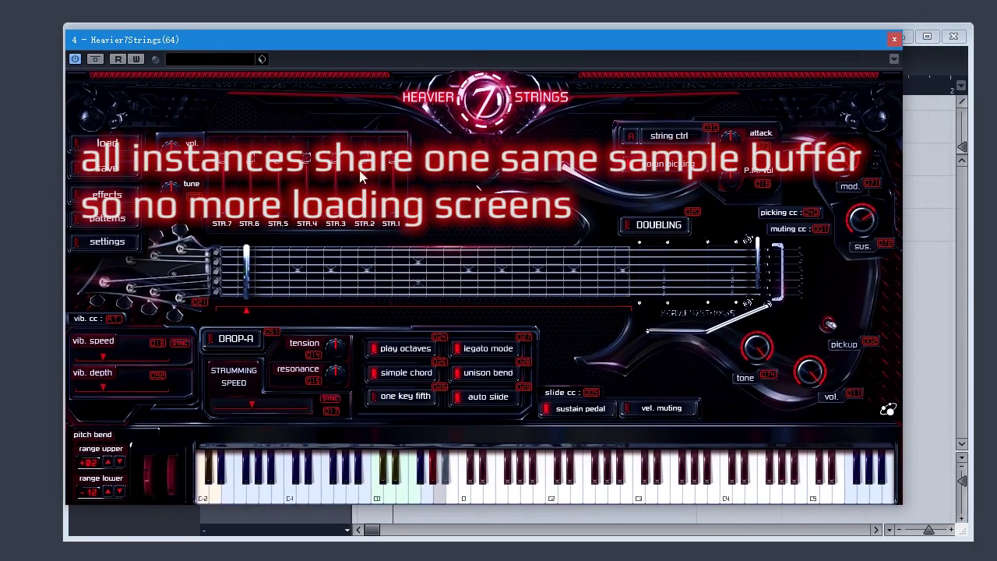
{"action": "left_click_drag", "start_coordinate": [229, 44], "coordinate": [674, 45]}
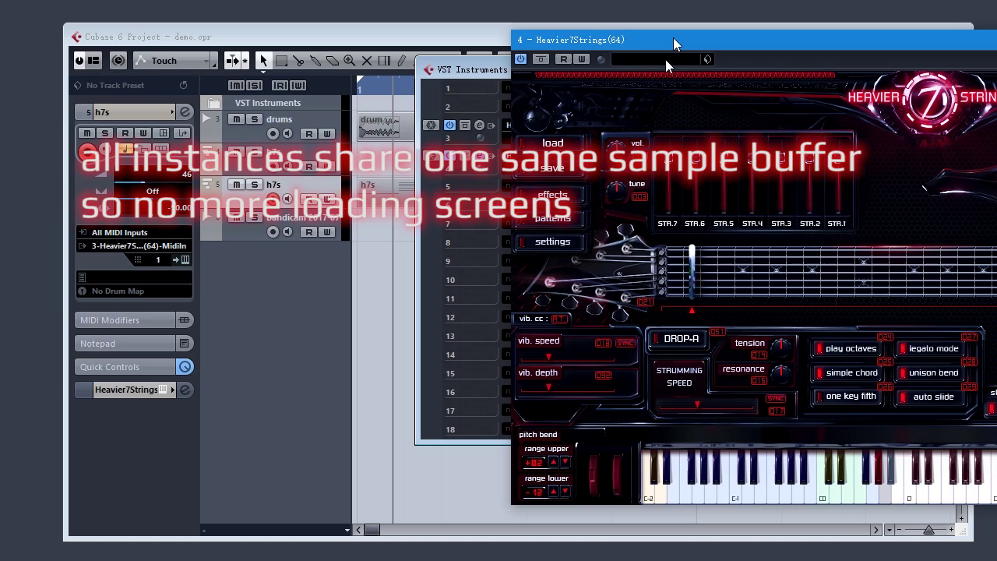
Step: Open the new instance's pattern browser, show the Epic Riffs group and bring the whole window into view
{"action": "left_click", "coordinate": [553, 220]}
{"action": "left_click", "coordinate": [748, 173]}
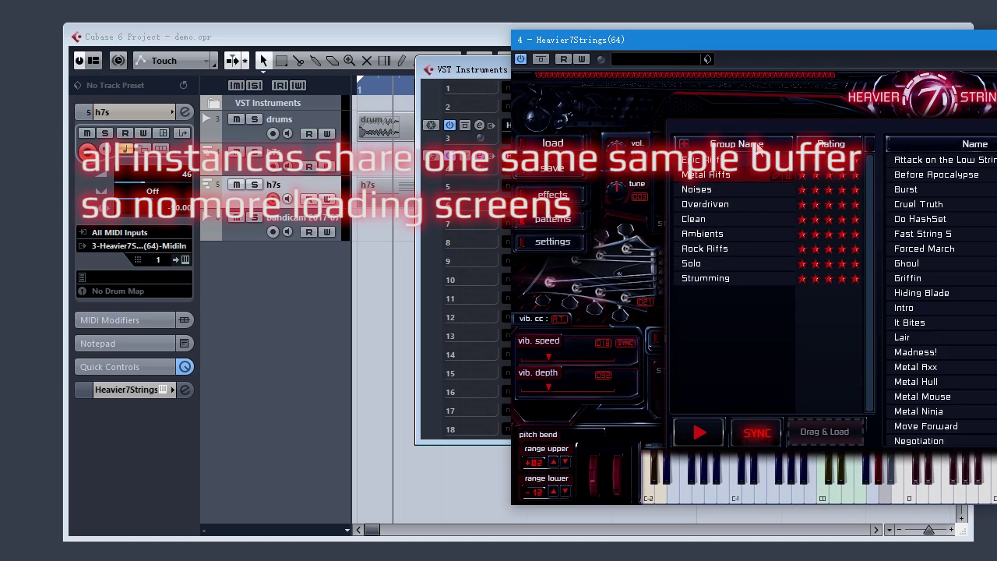
{"action": "left_click", "coordinate": [760, 160]}
{"action": "left_click_drag", "start_coordinate": [873, 39], "coordinate": [457, 39]}
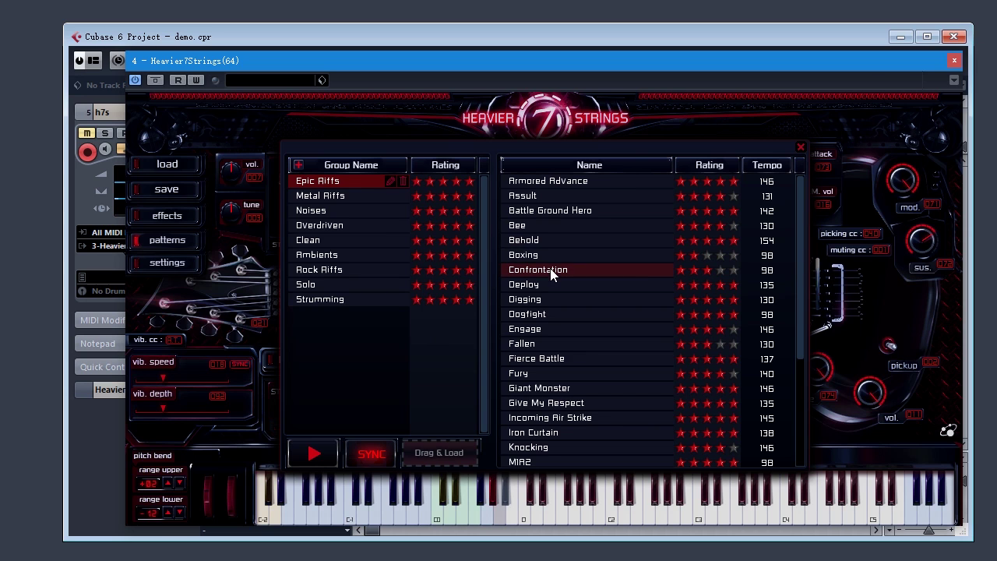
Step: Audition the Epic Riffs patterns Confrontation, Digging, Giant Monster, Give My Respect and Knocking
{"action": "left_click", "coordinate": [315, 452]}
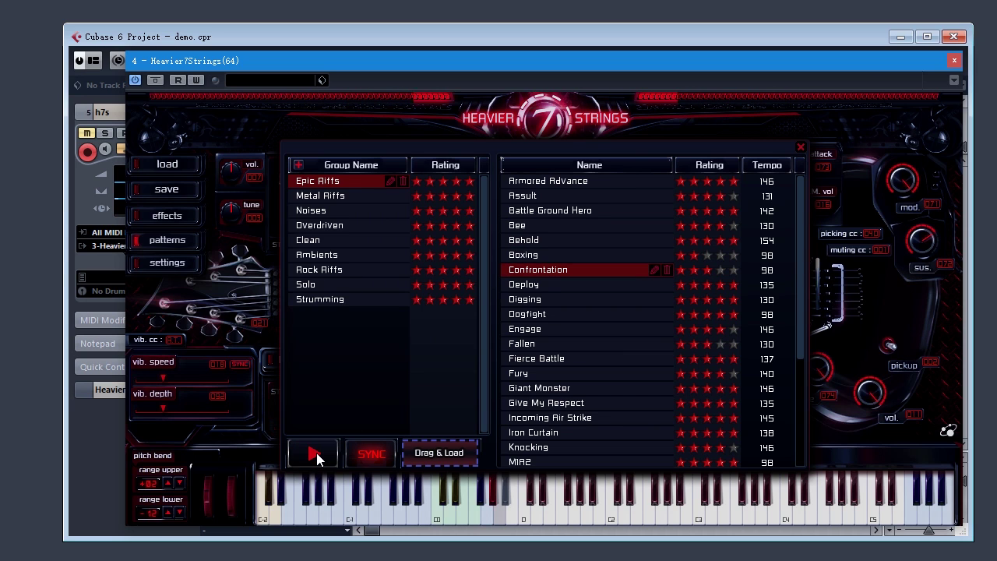
{"action": "left_click", "coordinate": [590, 303]}
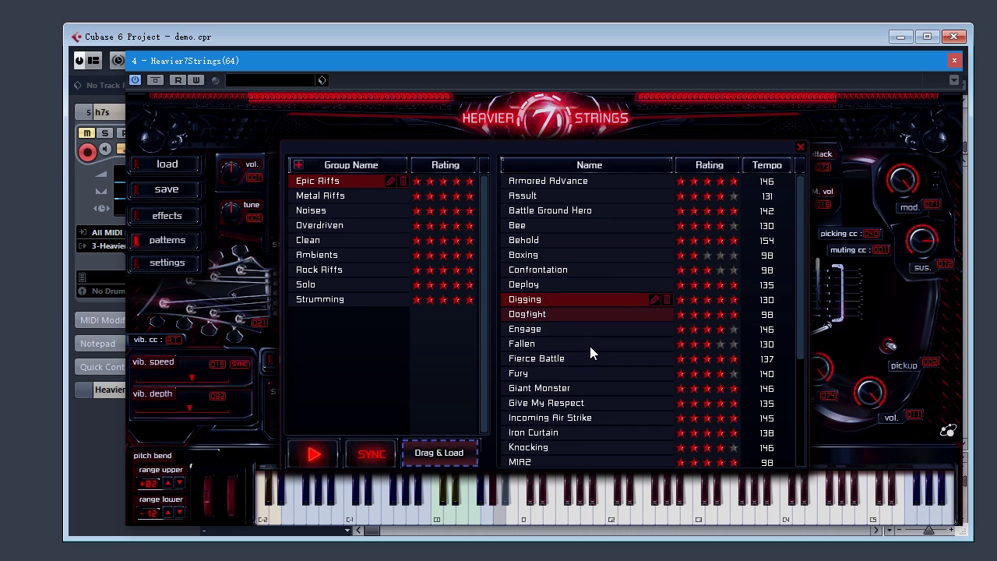
{"action": "scroll", "coordinate": [590, 346], "scroll_direction": "down", "scroll_amount": 1}
{"action": "left_click", "coordinate": [590, 347]}
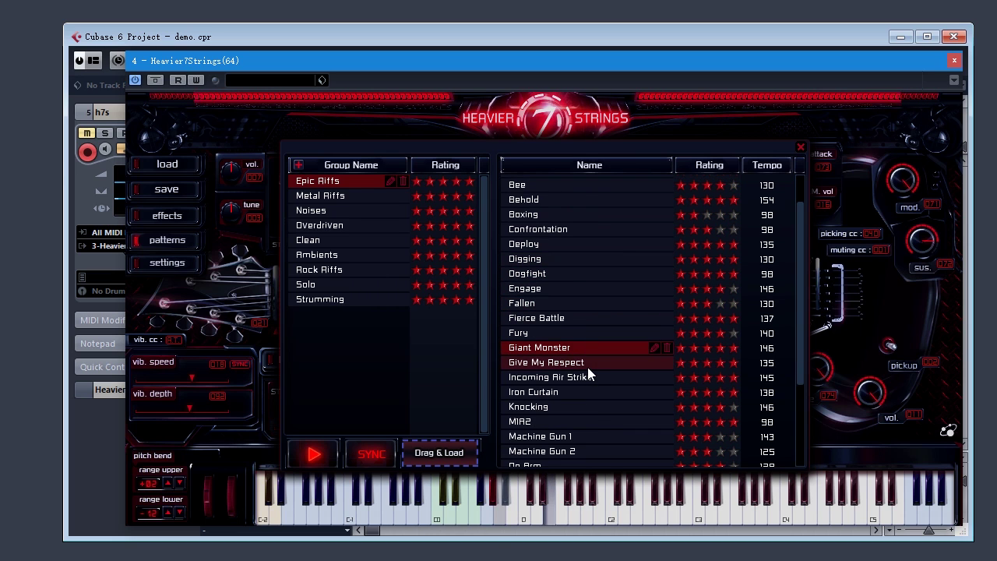
{"action": "left_click", "coordinate": [588, 367]}
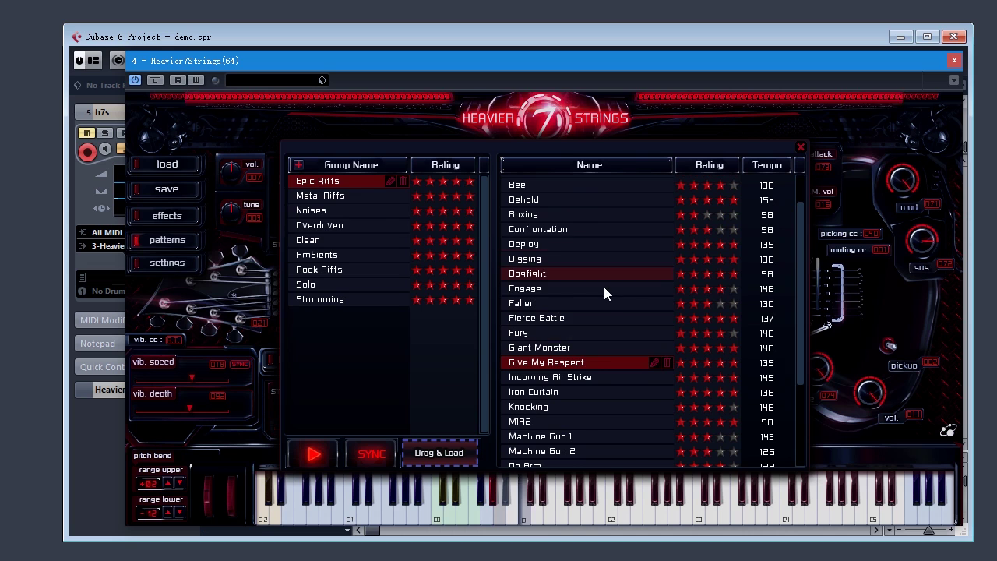
{"action": "scroll", "coordinate": [592, 277], "scroll_direction": "up", "scroll_amount": 1}
{"action": "scroll", "coordinate": [597, 374], "scroll_direction": "down", "scroll_amount": 3}
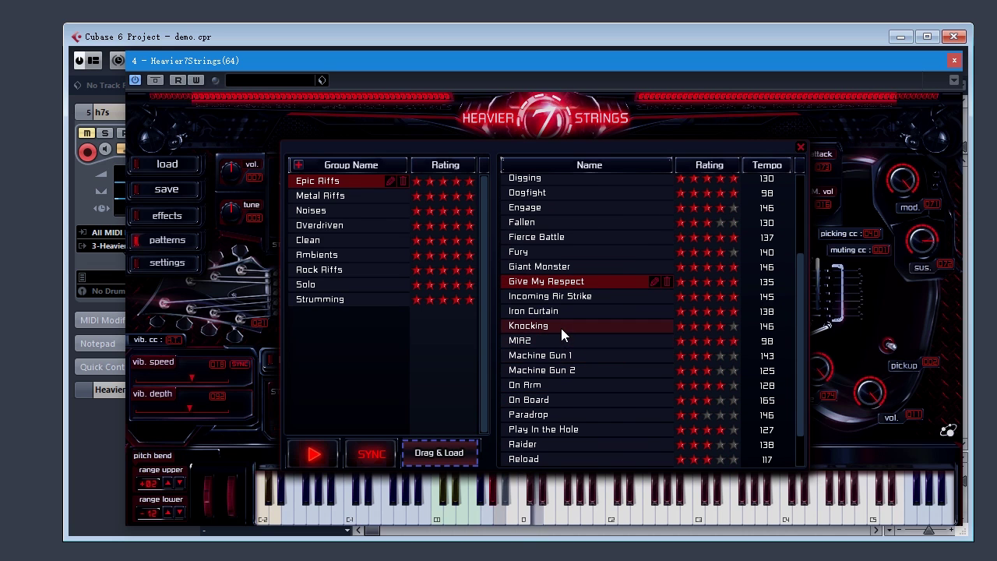
{"action": "left_click", "coordinate": [561, 327]}
Step: Switch to the Metal Riffs group and select the Move Forward pattern for audition
{"action": "left_click", "coordinate": [345, 196]}
{"action": "left_click", "coordinate": [558, 326]}
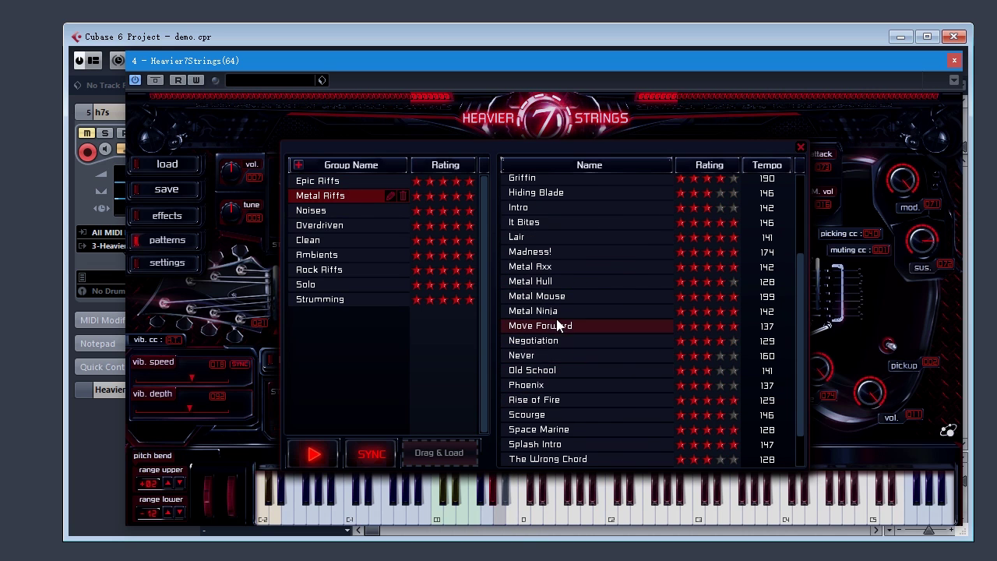
{"action": "scroll", "coordinate": [563, 329], "scroll_direction": "down", "scroll_amount": 1}
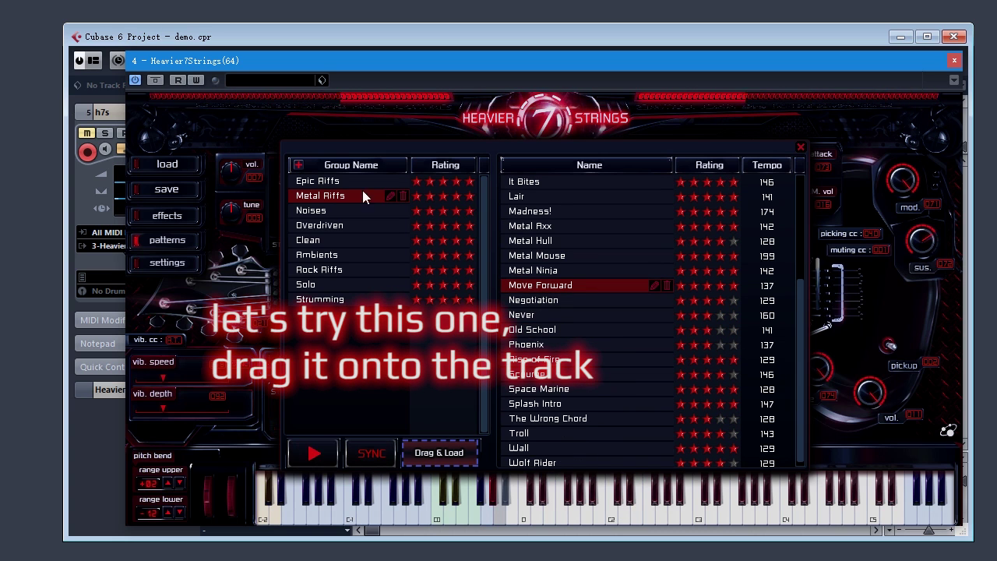
Step: Load the Move Forward pattern into the project at bar 1 below the existing tracks and close the plug-in window
{"action": "left_click_drag", "start_coordinate": [359, 62], "coordinate": [718, 76]}
{"action": "left_click_drag", "start_coordinate": [799, 468], "coordinate": [368, 230]}
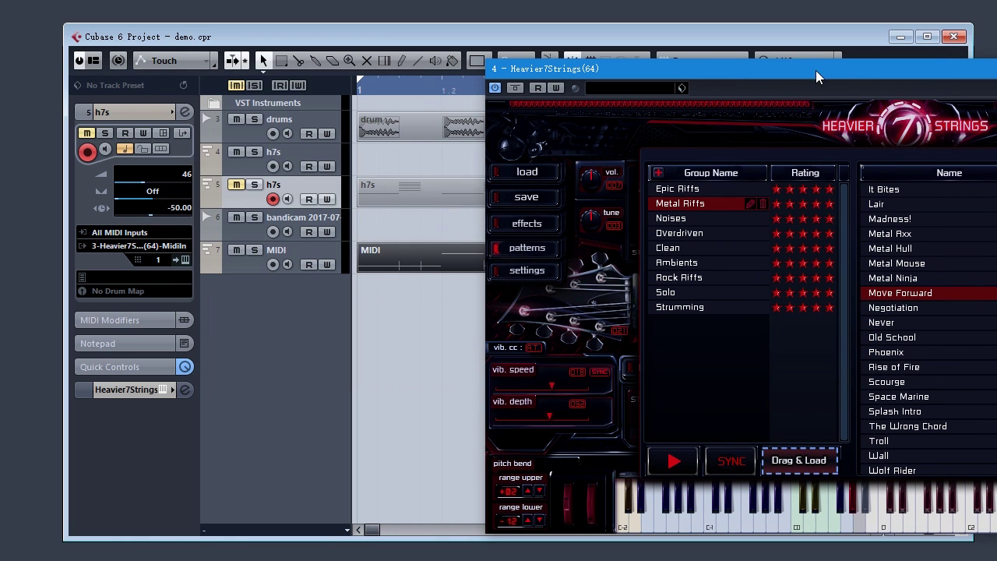
{"action": "left_click_drag", "start_coordinate": [815, 70], "coordinate": [393, 73]}
{"action": "left_click", "coordinate": [890, 73]}
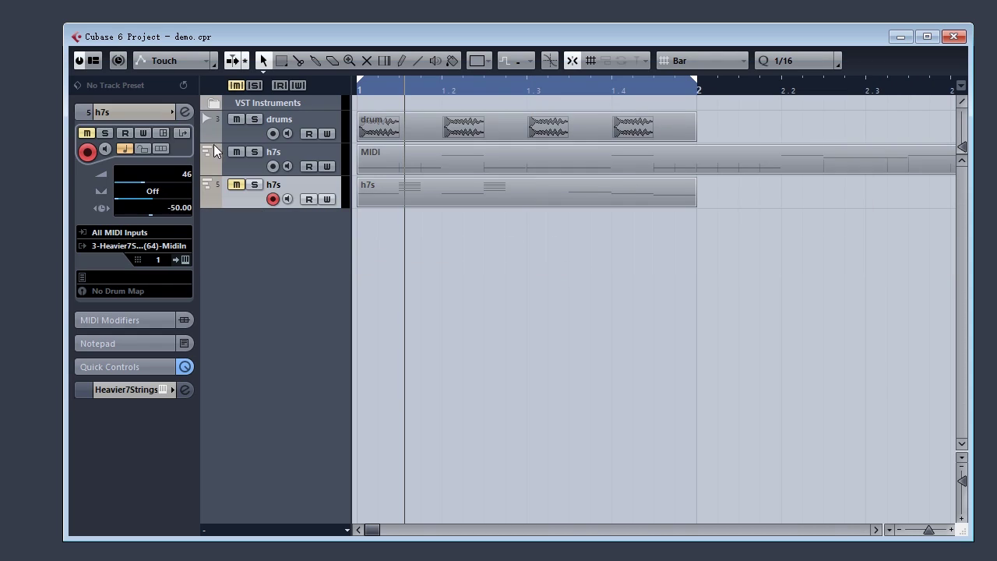
Step: Solo the h7s track holding the MIDI part and route its output to the second instance, 4-Heavier7Strings(64)-MidiIn
{"action": "left_click", "coordinate": [250, 161]}
{"action": "left_click", "coordinate": [254, 152]}
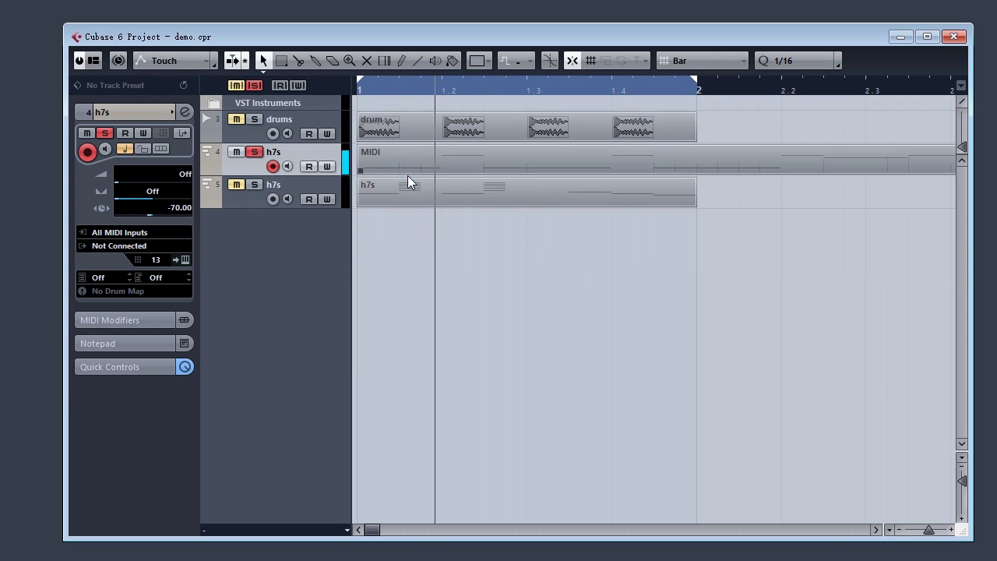
{"action": "left_click", "coordinate": [141, 246]}
{"action": "left_click", "coordinate": [161, 302]}
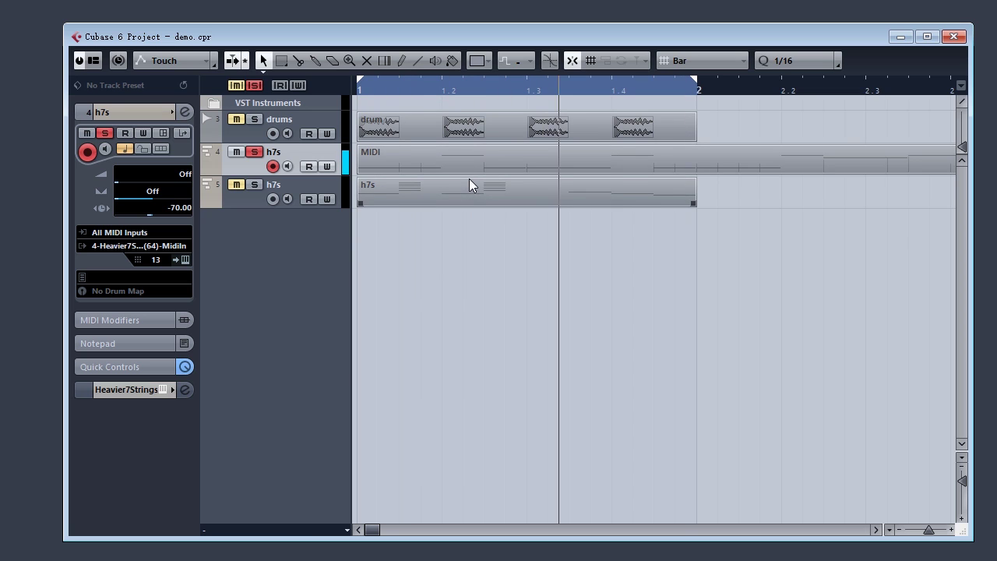
Step: Take the MIDI part's track out of solo and play it together with the drums
{"action": "left_click", "coordinate": [459, 326]}
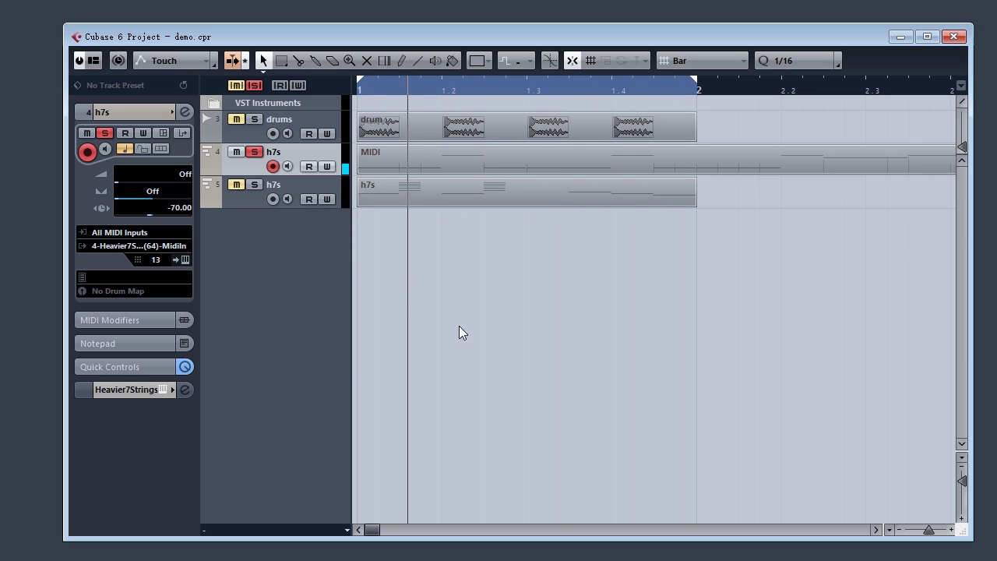
{"action": "left_click", "coordinate": [255, 152]}
{"action": "key", "text": "space"}
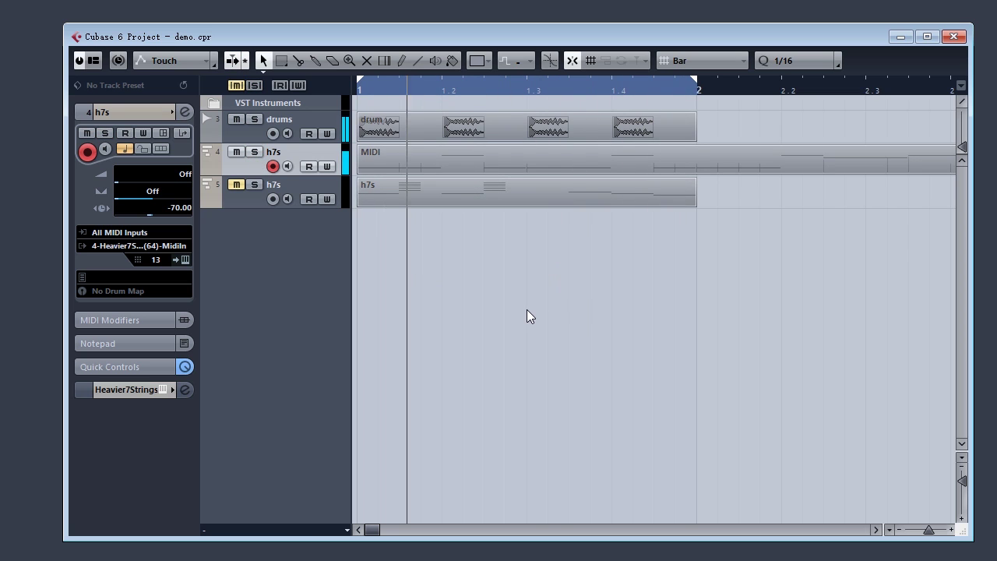
Step: Open the MIDI part in the Key Editor, enlarge the note display and transpose the E2 notes at 1.2.1 and 1.4.1 down an octave
{"action": "double_click", "coordinate": [526, 170]}
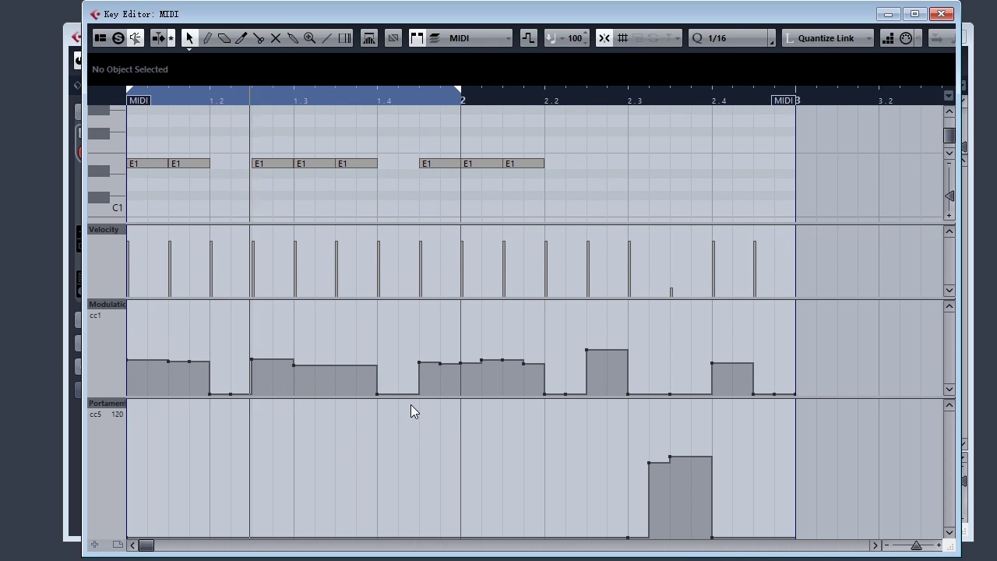
{"action": "left_click_drag", "start_coordinate": [426, 397], "coordinate": [439, 508]}
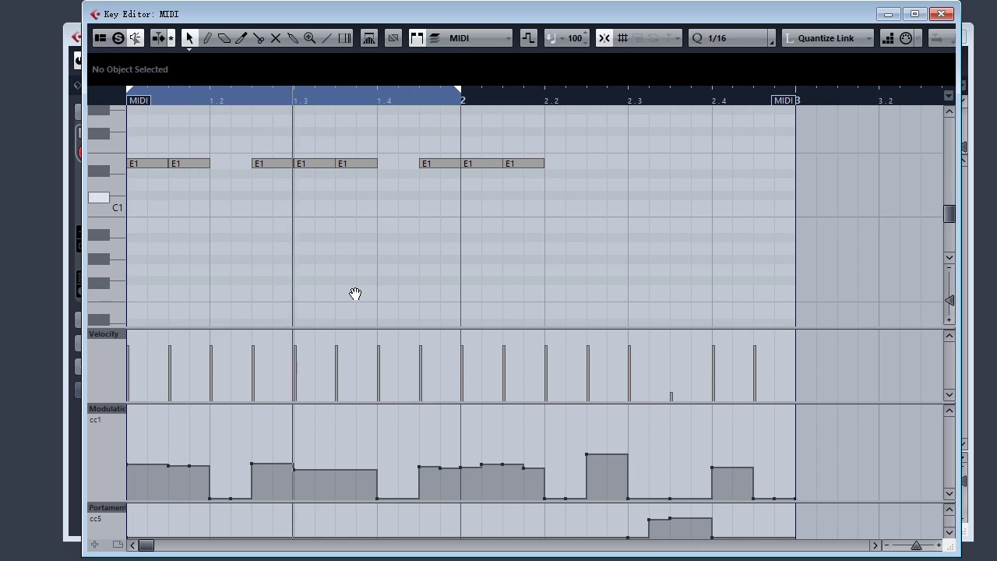
{"action": "scroll", "coordinate": [356, 294], "scroll_direction": "up", "scroll_amount": 6}
{"action": "left_click_drag", "start_coordinate": [236, 175], "coordinate": [195, 181]}
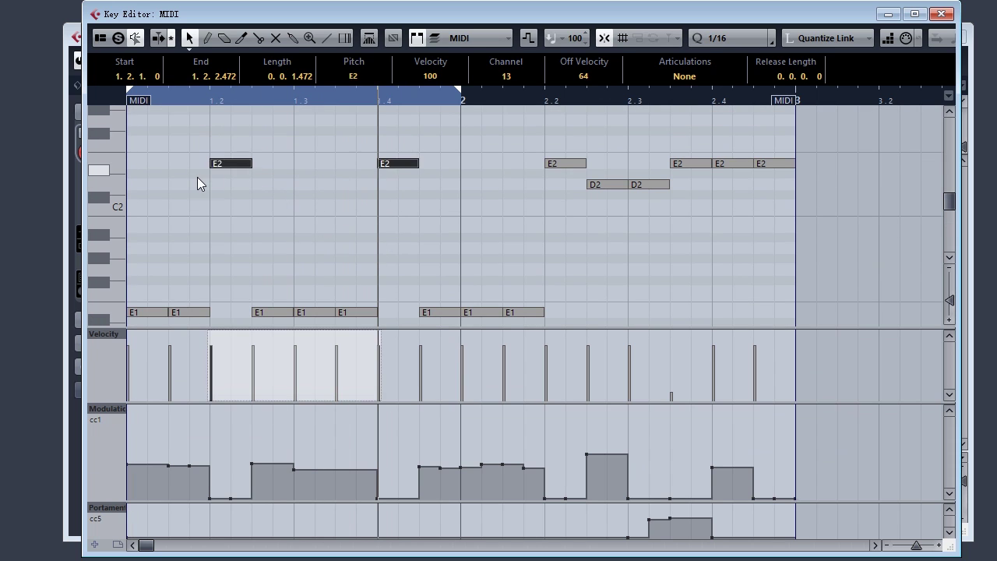
{"action": "key", "text": "shift+Down"}
{"action": "scroll", "coordinate": [303, 202], "scroll_direction": "down", "scroll_amount": 3}
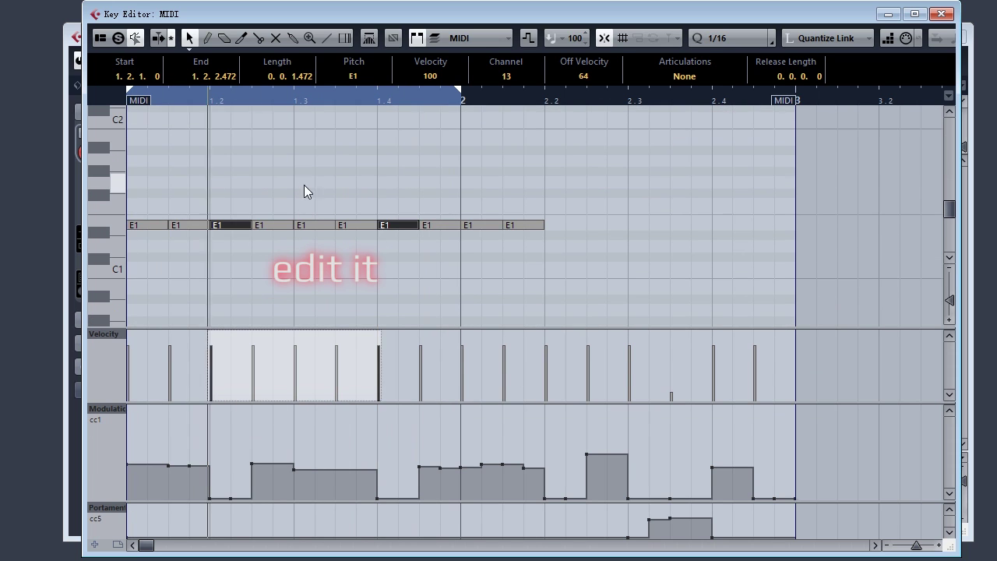
Step: Select all the E1 notes in bar 1 and lower them to B0
{"action": "left_click", "coordinate": [315, 188]}
{"action": "left_click_drag", "start_coordinate": [441, 186], "coordinate": [150, 238]}
{"action": "key", "text": "Down"}
{"action": "key", "text": "Down"}
{"action": "key", "text": "Down"}
{"action": "key", "text": "Down"}
{"action": "key", "text": "Down"}
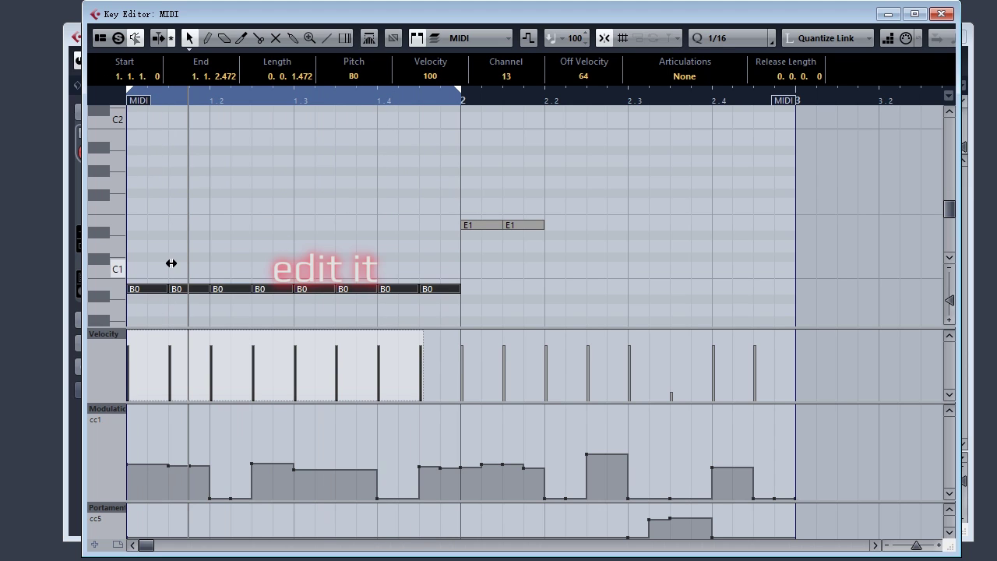
{"action": "scroll", "coordinate": [200, 261], "scroll_direction": "down", "scroll_amount": 2}
{"action": "left_click", "coordinate": [217, 278]}
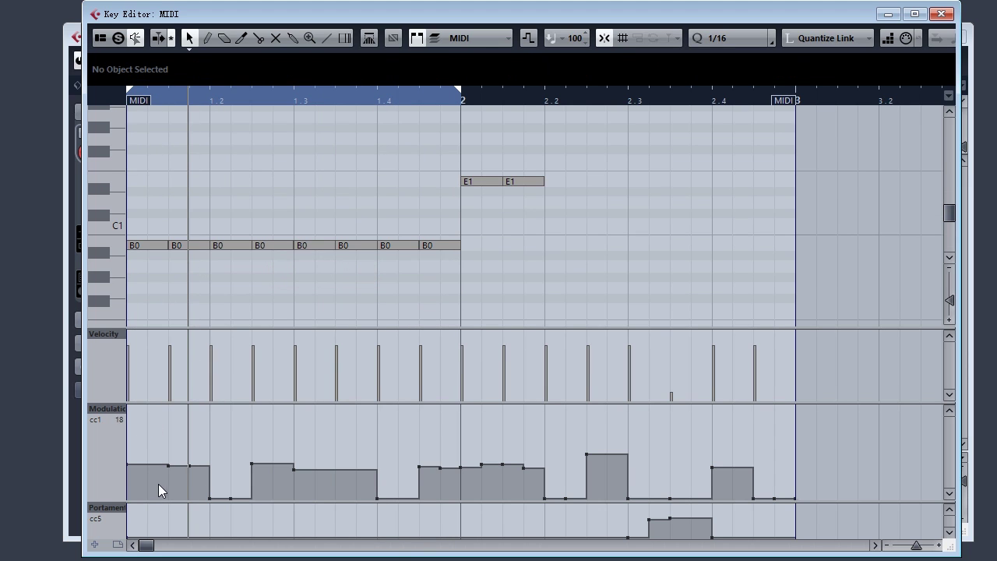
Step: Redraw the modulation curve in bar 1, set the notes at 1.3.3 and 1.4.3 to C1 and A0, and close the editor
{"action": "mouse_move", "coordinate": [158, 484]}
{"action": "left_mouse_down"}
{"action": "mouse_move", "coordinate": [148, 531]}
{"action": "mouse_move", "coordinate": [220, 452]}
{"action": "mouse_move", "coordinate": [227, 467]}
{"action": "mouse_move", "coordinate": [268, 464]}
{"action": "mouse_move", "coordinate": [268, 511]}
{"action": "mouse_move", "coordinate": [329, 454]}
{"action": "mouse_move", "coordinate": [429, 474]}
{"action": "left_mouse_up"}
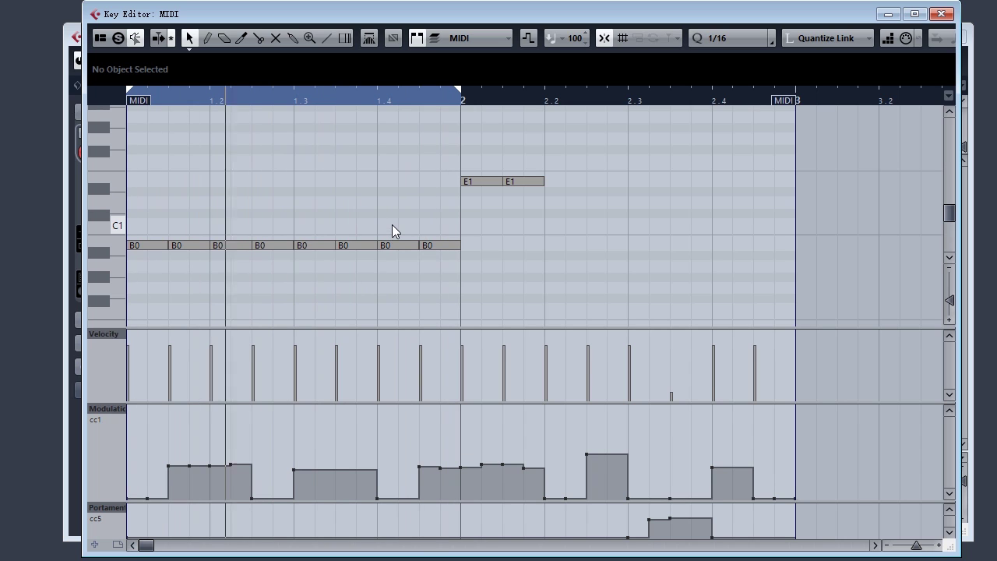
{"action": "mouse_move", "coordinate": [401, 246]}
{"action": "left_mouse_down"}
{"action": "mouse_move", "coordinate": [408, 258]}
{"action": "mouse_move", "coordinate": [418, 235]}
{"action": "left_mouse_up"}
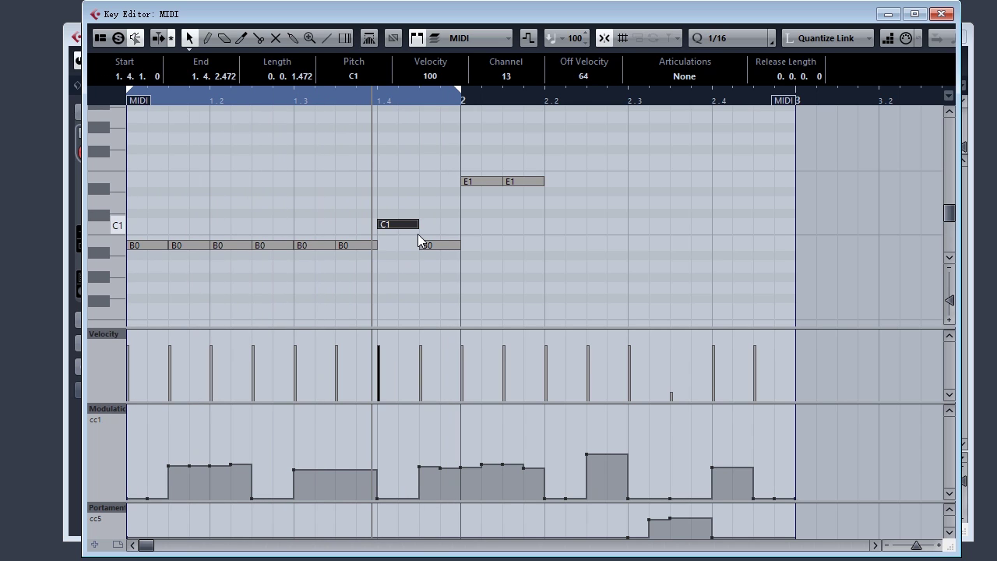
{"action": "left_click_drag", "start_coordinate": [353, 245], "coordinate": [354, 225]}
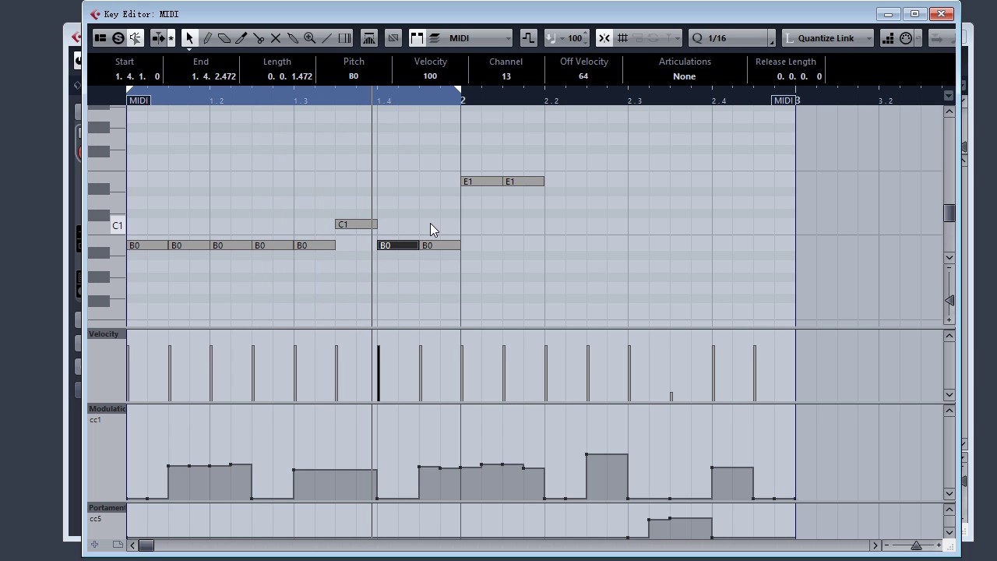
{"action": "left_click_drag", "start_coordinate": [438, 245], "coordinate": [450, 257]}
{"action": "key", "text": "Return"}
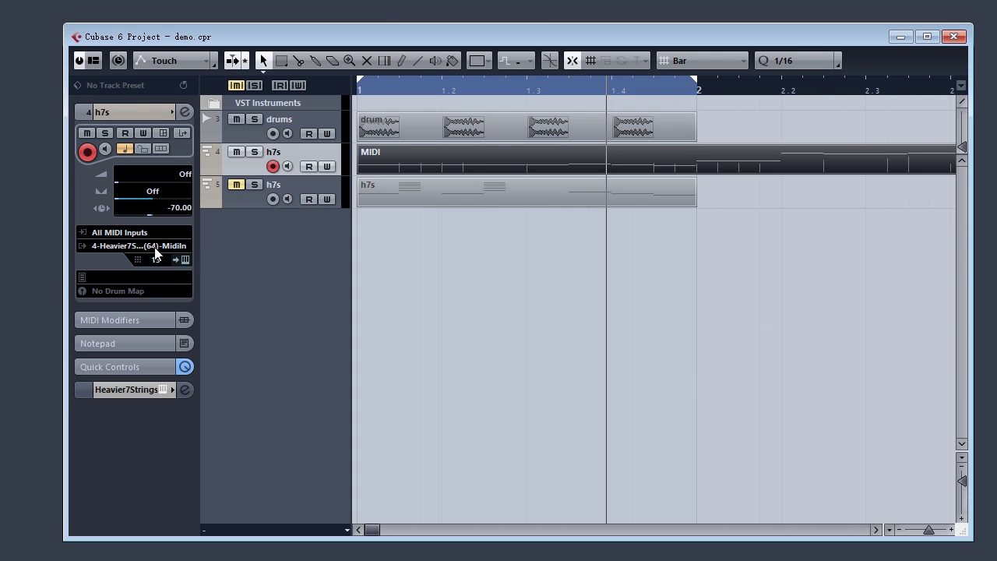
Step: Open the second Heavier7Strings instance from the track, switch off one key fifth and close its window
{"action": "left_click", "coordinate": [181, 259]}
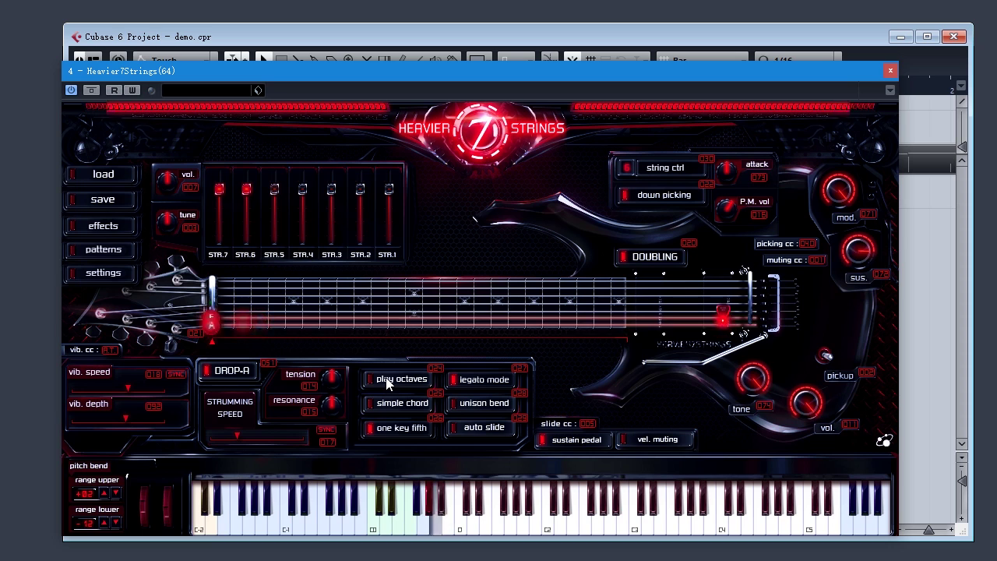
{"action": "left_click", "coordinate": [392, 434]}
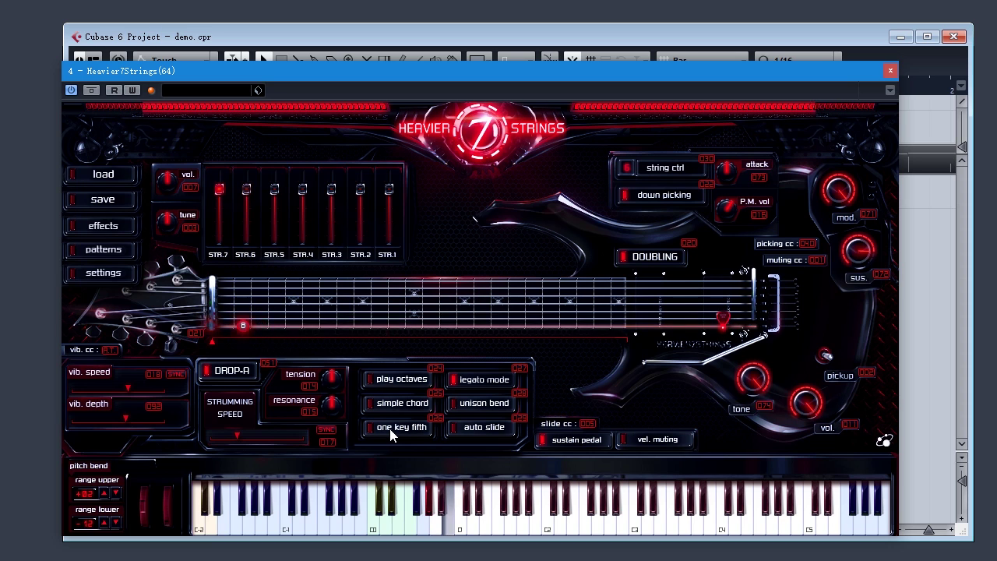
{"action": "left_click", "coordinate": [891, 71]}
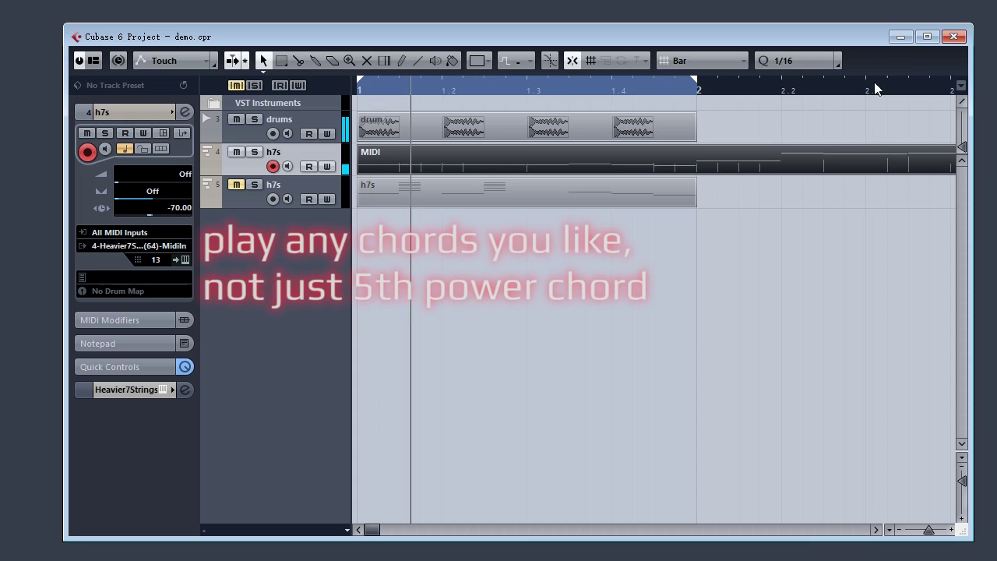
Step: Open the MIDI part in the Key Editor and delete the two E1 notes at the start of bar 2
{"action": "double_click", "coordinate": [458, 166]}
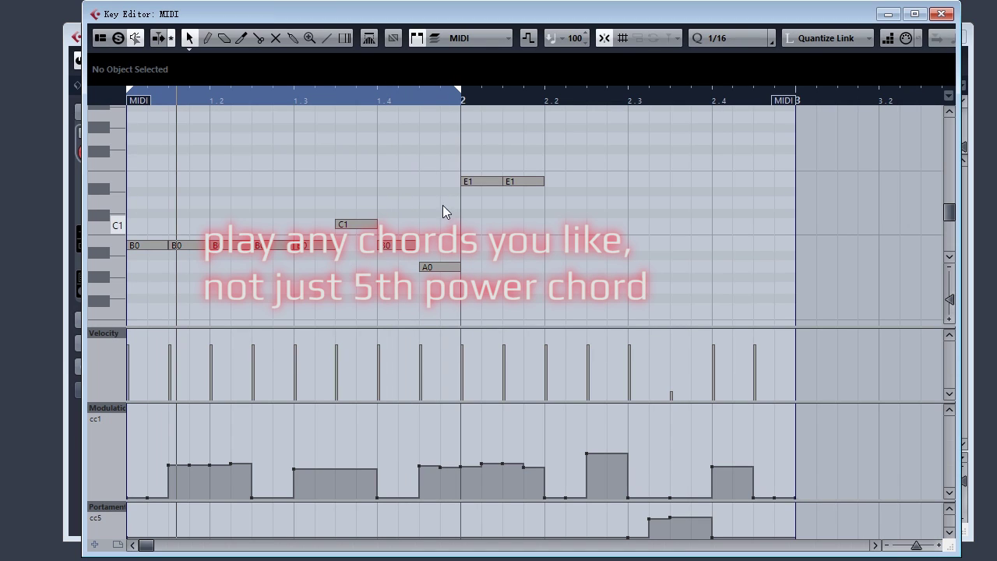
{"action": "left_click_drag", "start_coordinate": [577, 194], "coordinate": [464, 148]}
{"action": "key", "text": "Delete"}
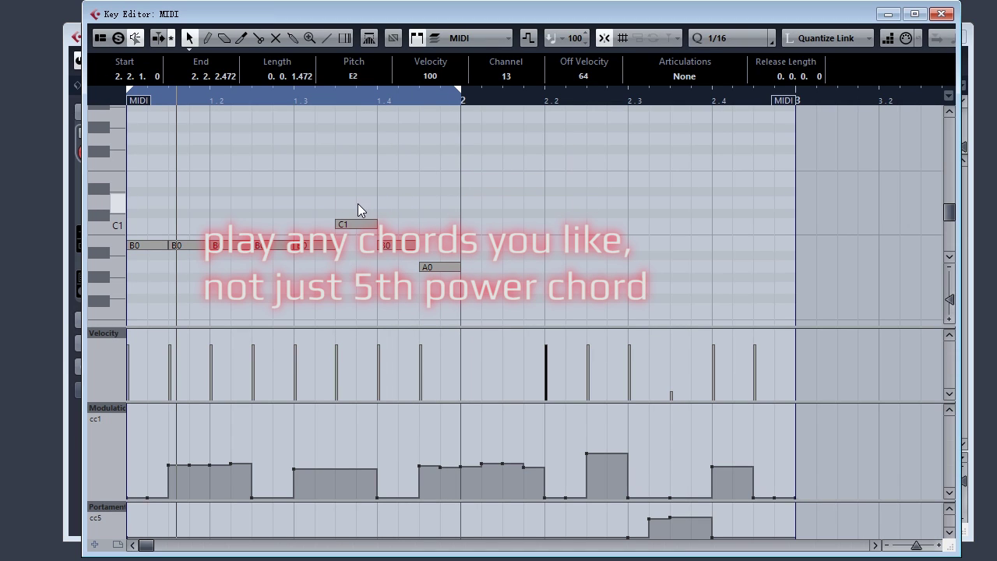
Step: Duplicate the first five B0 notes of bar 1 at F1, lower the first three copies to E1 and close the editor
{"action": "left_click_drag", "start_coordinate": [143, 227], "coordinate": [309, 174]}
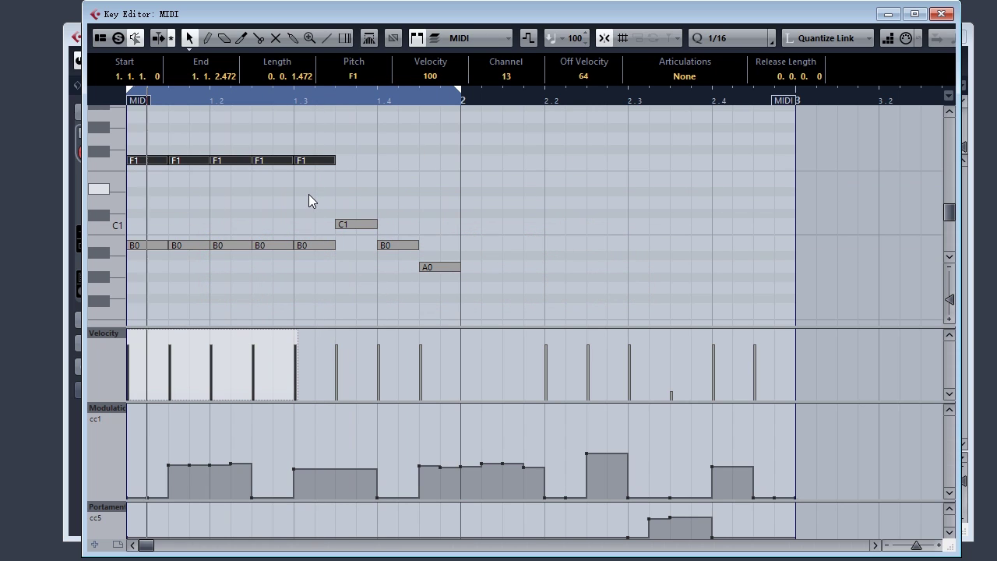
{"action": "left_click_drag", "start_coordinate": [147, 142], "coordinate": [192, 190]}
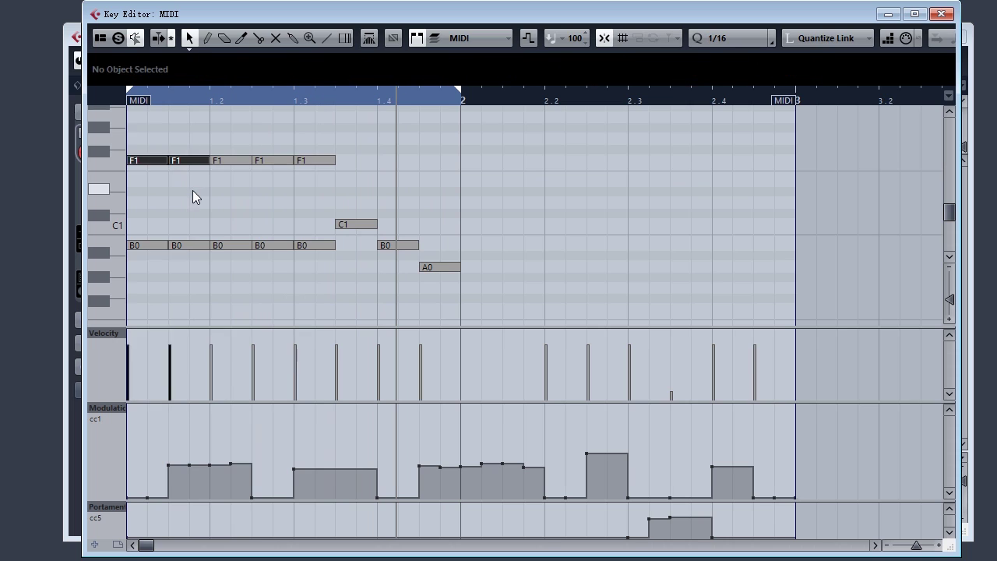
{"action": "key", "text": "Down"}
{"action": "left_click_drag", "start_coordinate": [223, 138], "coordinate": [258, 189]}
{"action": "key", "text": "Down"}
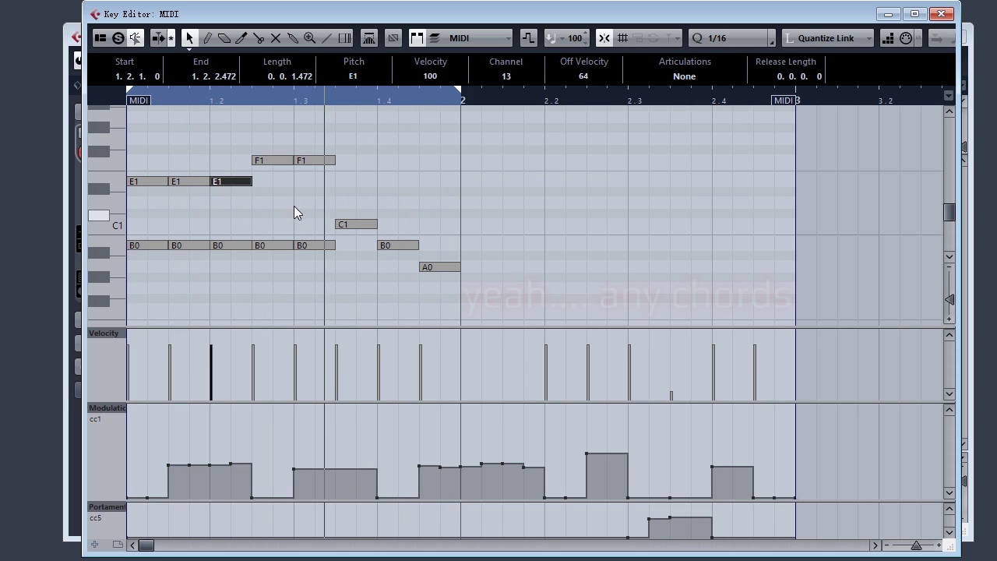
{"action": "left_click", "coordinate": [338, 187]}
{"action": "key", "text": "Return"}
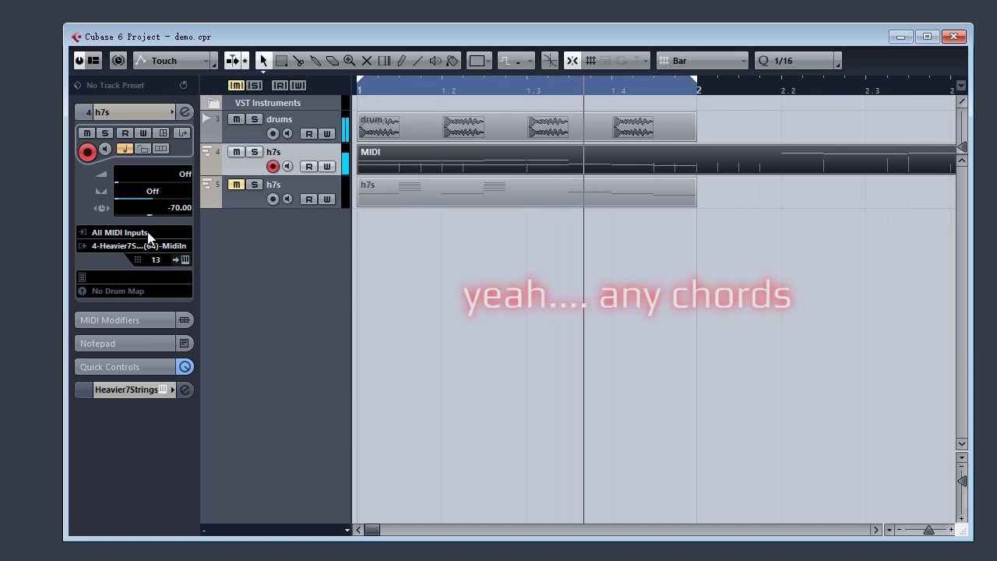
Step: View the chords on the Heavier7Strings fretboard, then reopen the MIDI part and delete the E1 and F1 chord notes in bar 1
{"action": "left_click", "coordinate": [185, 260]}
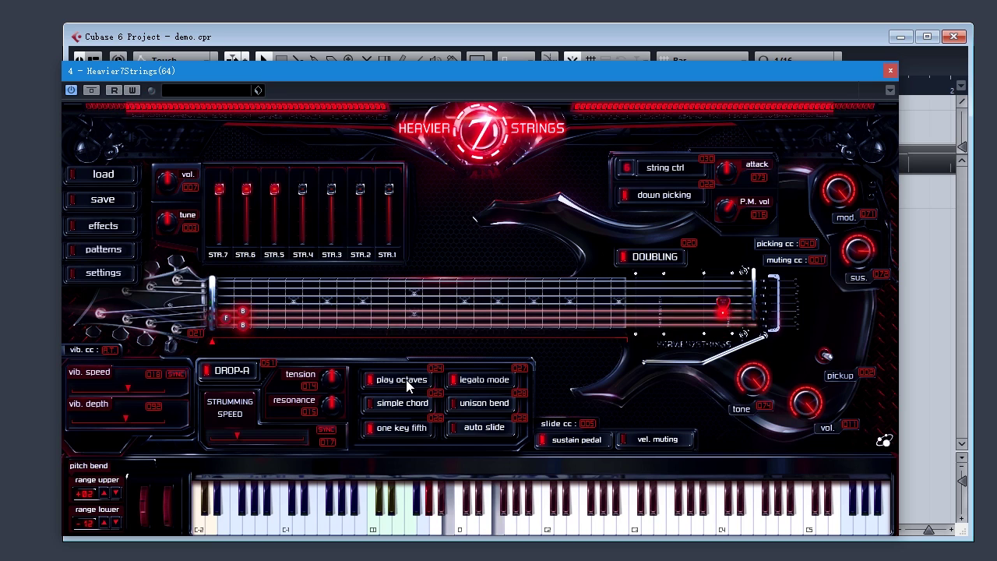
{"action": "left_click", "coordinate": [891, 71]}
{"action": "double_click", "coordinate": [467, 165]}
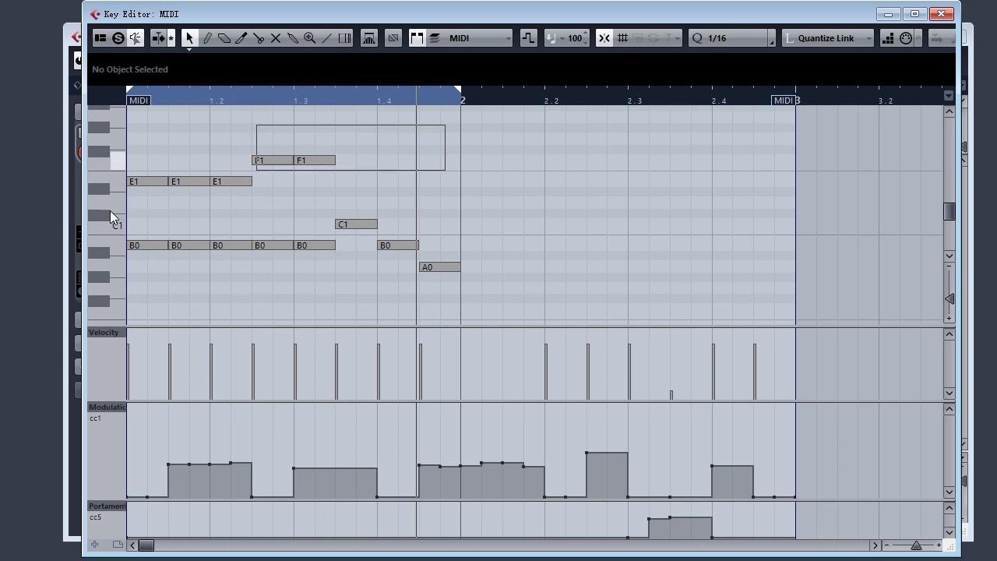
{"action": "left_click_drag", "start_coordinate": [109, 210], "coordinate": [73, 215]}
{"action": "key", "text": "Delete"}
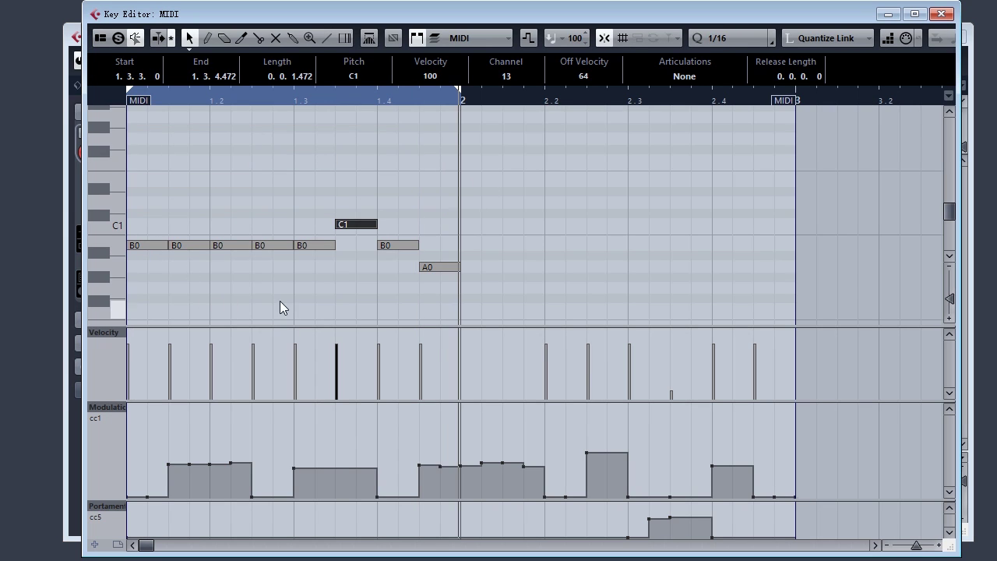
{"action": "left_click", "coordinate": [285, 279]}
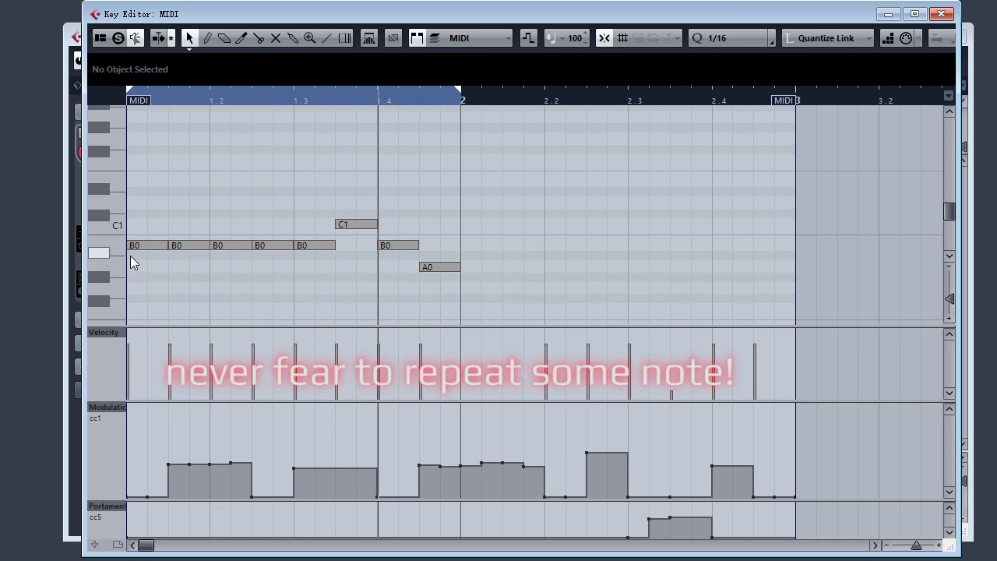
Step: Split the B0 notes at 1.2.1 and 1.3.1 in half and lower the modulation curve to 0 under the notes at 1.3.3 and 1.4.3
{"action": "key", "text": "3"}
{"action": "left_click", "coordinate": [232, 245]}
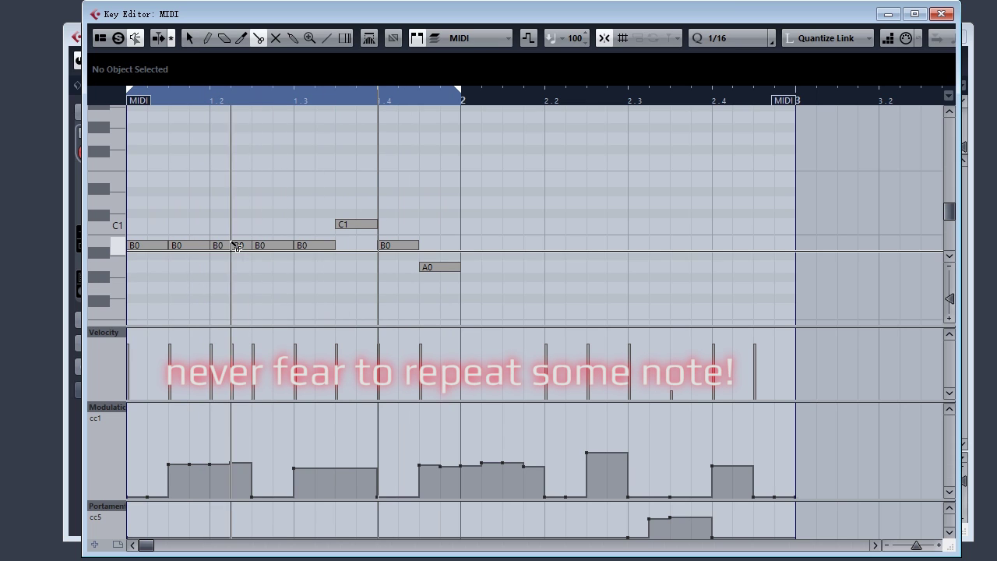
{"action": "left_click", "coordinate": [318, 245]}
{"action": "key", "text": "1"}
{"action": "left_click_drag", "start_coordinate": [339, 492], "coordinate": [362, 514]}
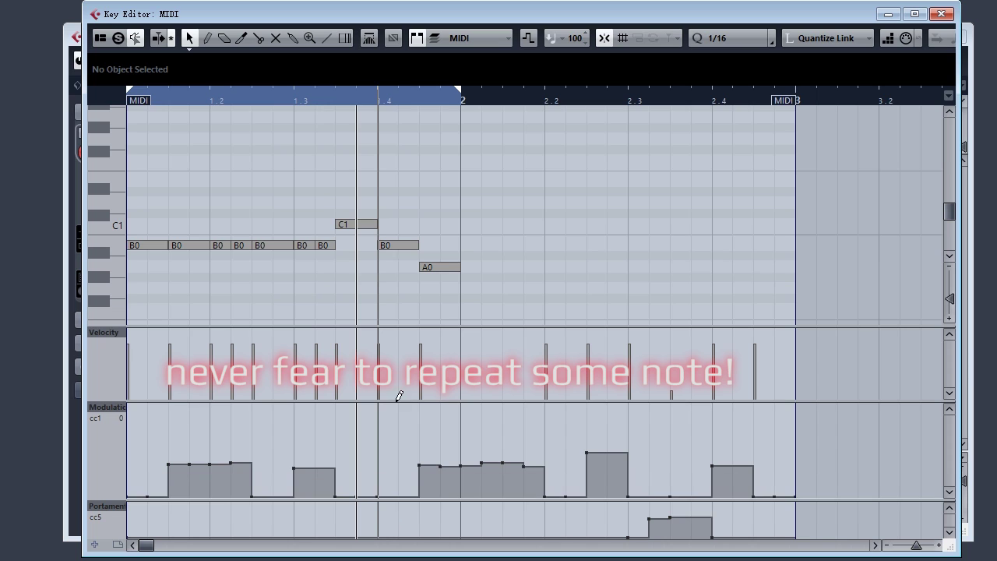
{"action": "left_click_drag", "start_coordinate": [438, 465], "coordinate": [444, 507]}
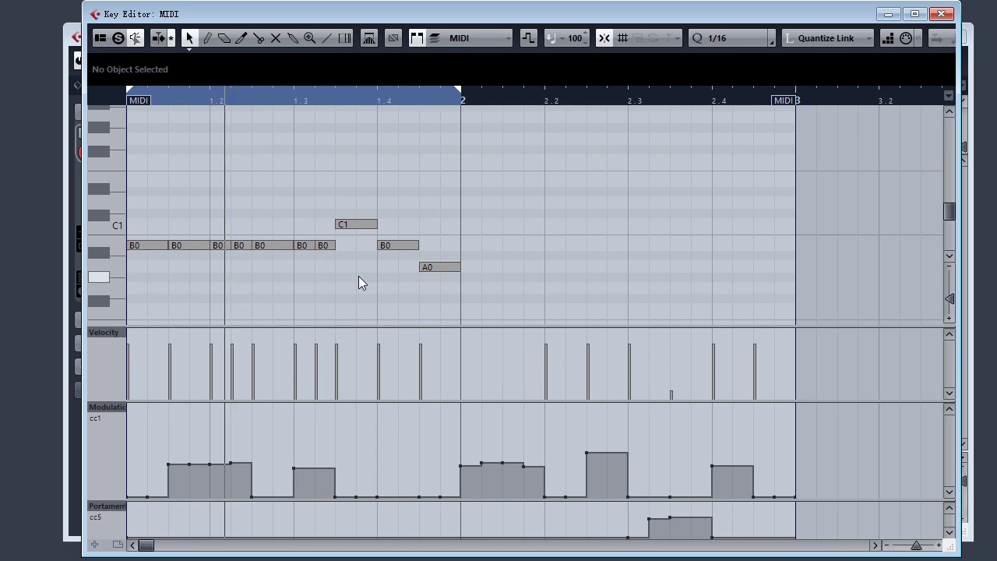
Step: Split the B0 note at 1.3.4, raise the modulation curve from 1.3.3 to 1.4 and play back the riff
{"action": "left_click_drag", "start_coordinate": [362, 500], "coordinate": [361, 466]}
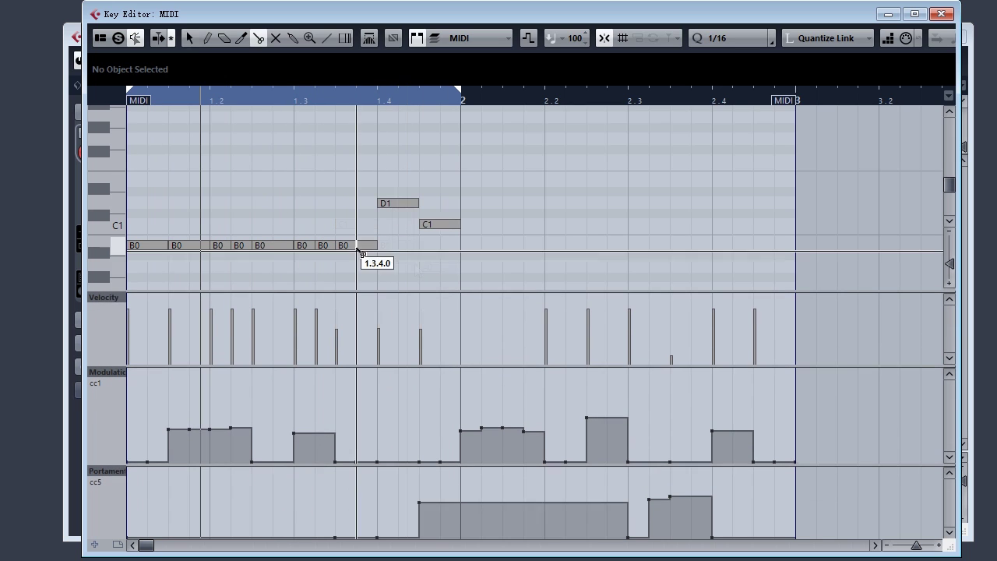
{"action": "left_click", "coordinate": [361, 254]}
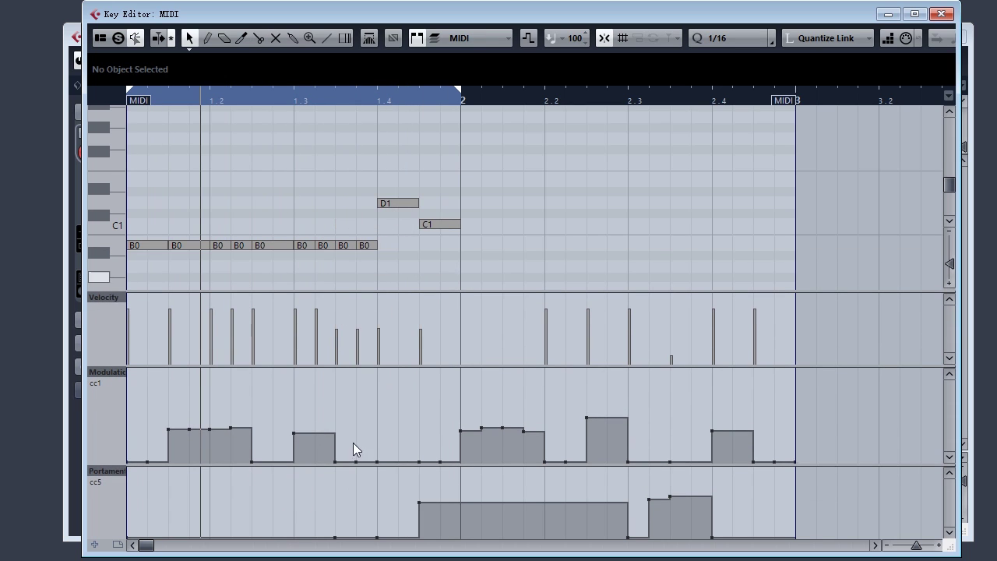
{"action": "key", "text": "1"}
{"action": "left_click_drag", "start_coordinate": [347, 423], "coordinate": [375, 427]}
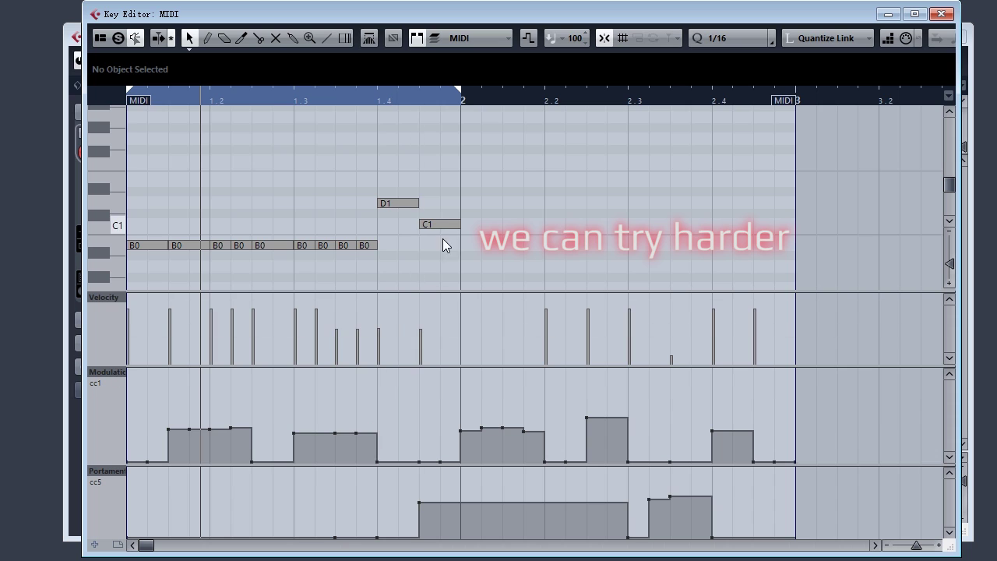
{"action": "key", "text": "space"}
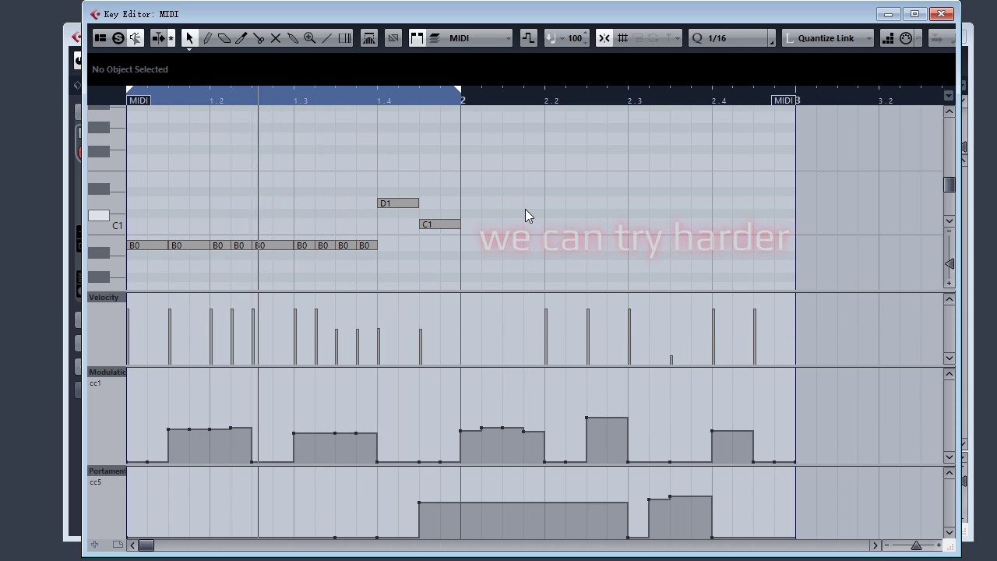
{"action": "key", "text": "3"}
{"action": "key", "text": "1"}
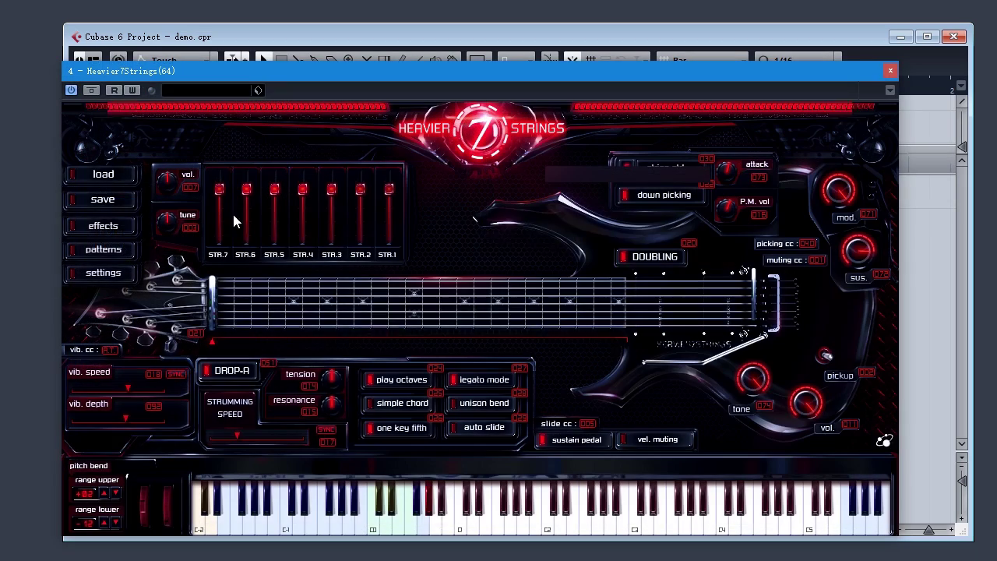
Step: Open the effects page of Heavier7Strings and look through the chain from the Screamer down to the reverb
{"action": "left_click", "coordinate": [101, 225]}
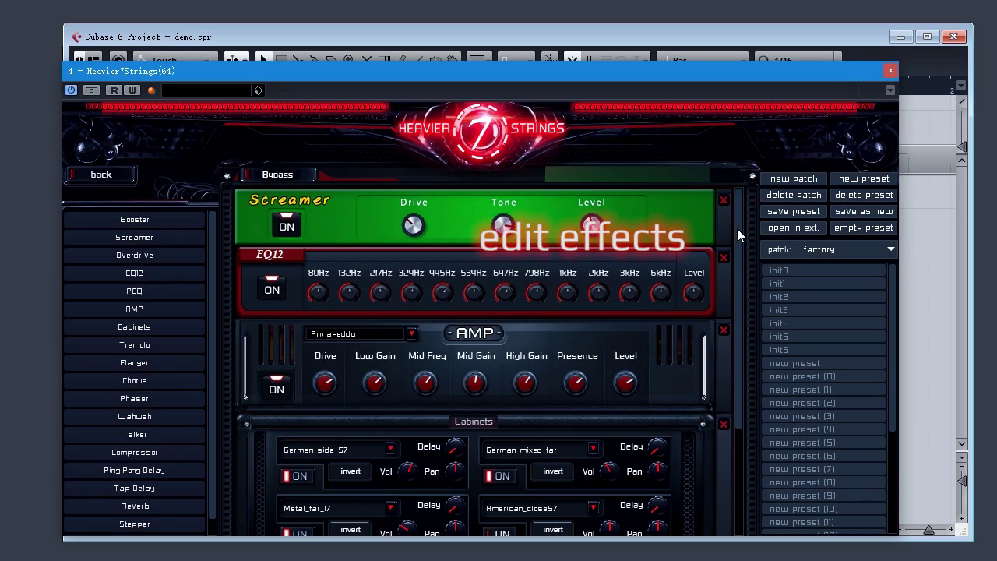
{"action": "left_click_drag", "start_coordinate": [737, 229], "coordinate": [744, 375]}
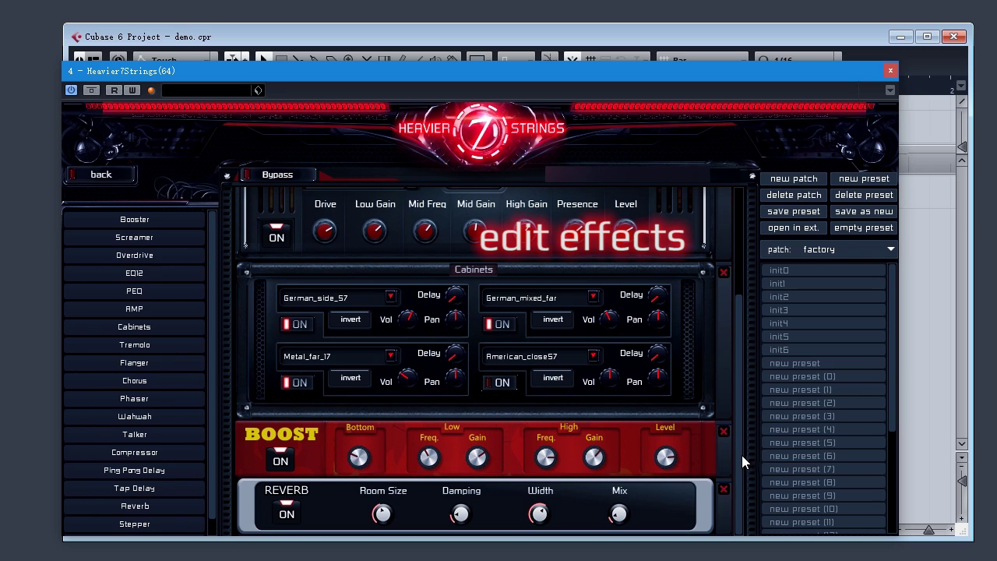
{"action": "scroll", "coordinate": [729, 490], "scroll_direction": "up", "scroll_amount": 2}
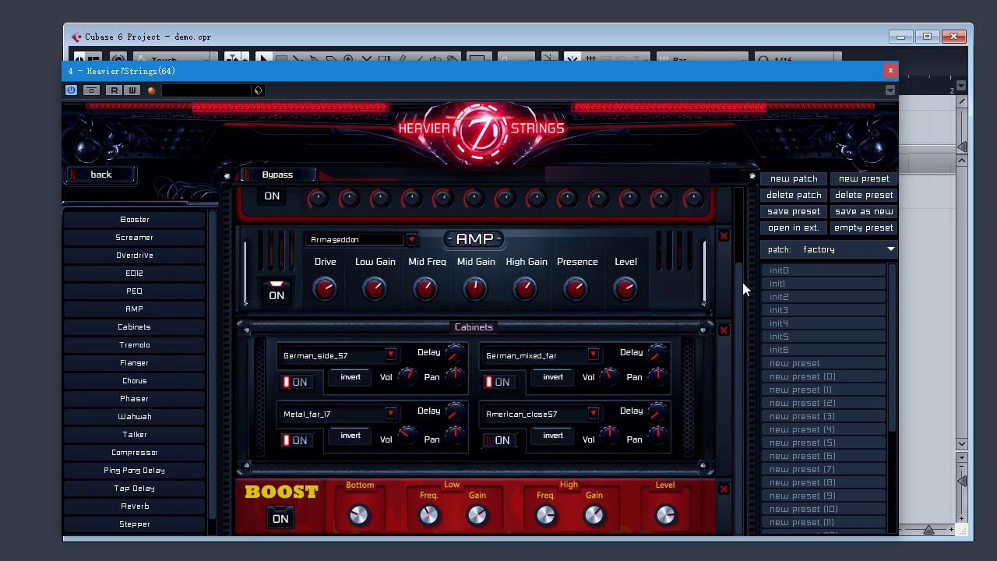
{"action": "left_click_drag", "start_coordinate": [742, 282], "coordinate": [743, 193]}
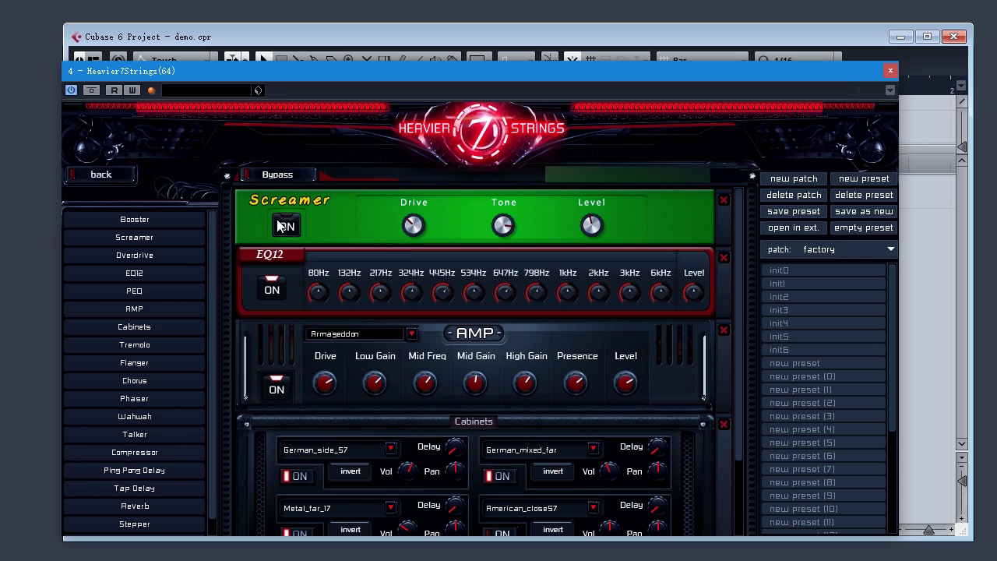
Step: Compare the sound by switching the Screamer, EQ12, AMP and Boost effects off and back on
{"action": "left_click", "coordinate": [276, 386]}
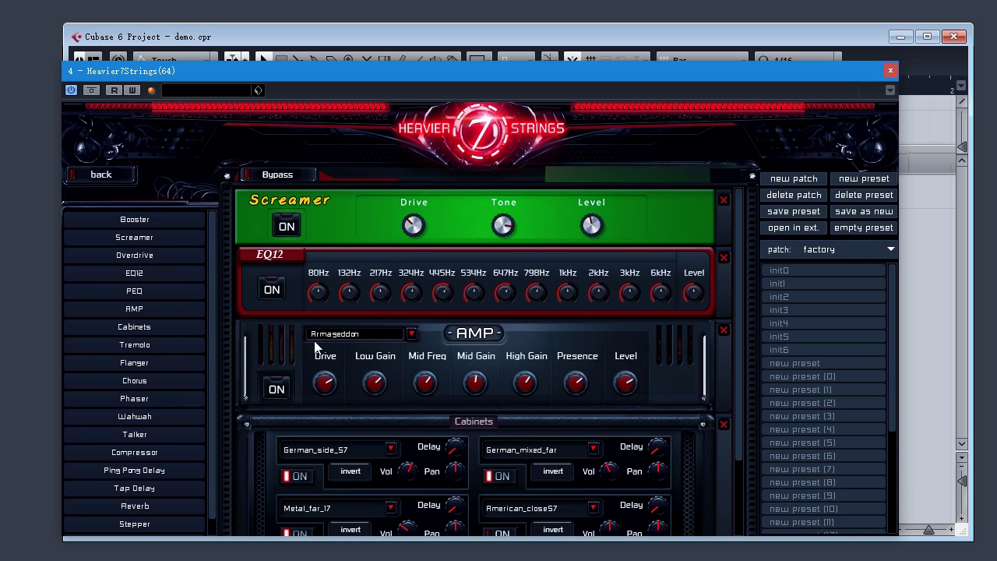
{"action": "left_click", "coordinate": [279, 389]}
{"action": "scroll", "coordinate": [740, 358], "scroll_direction": "down", "scroll_amount": 2}
{"action": "left_click", "coordinate": [285, 533]}
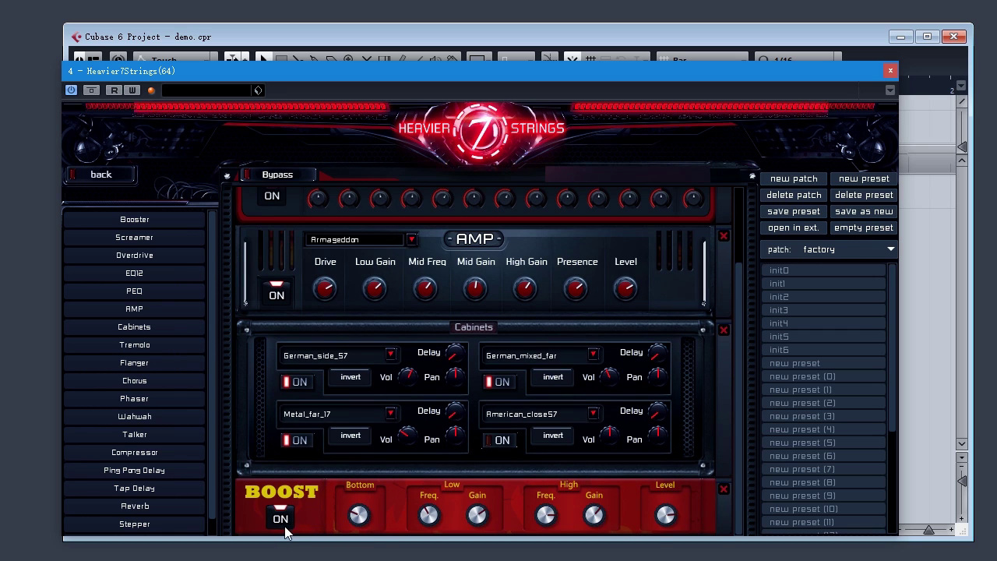
{"action": "scroll", "coordinate": [738, 333], "scroll_direction": "up", "scroll_amount": 2}
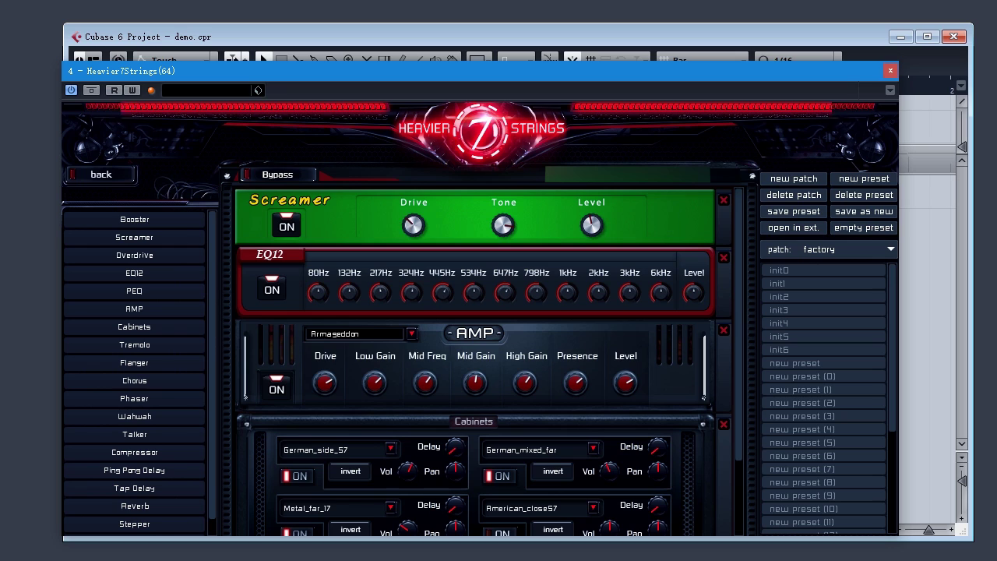
Step: Turn down the Screamer's drive and select the Flamethrower amp model
{"action": "left_click_drag", "start_coordinate": [411, 221], "coordinate": [412, 232]}
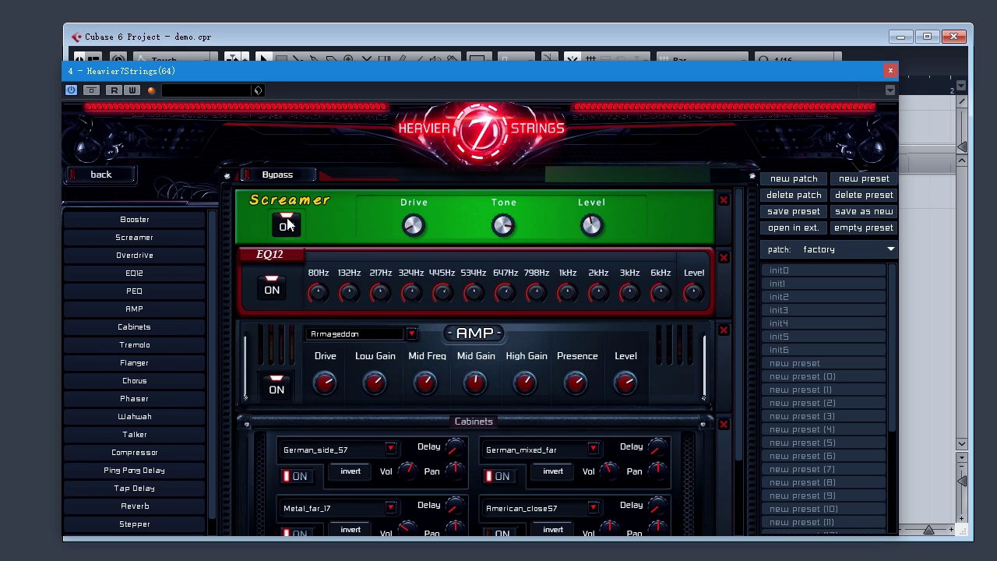
{"action": "left_click", "coordinate": [368, 336]}
{"action": "left_click", "coordinate": [365, 357]}
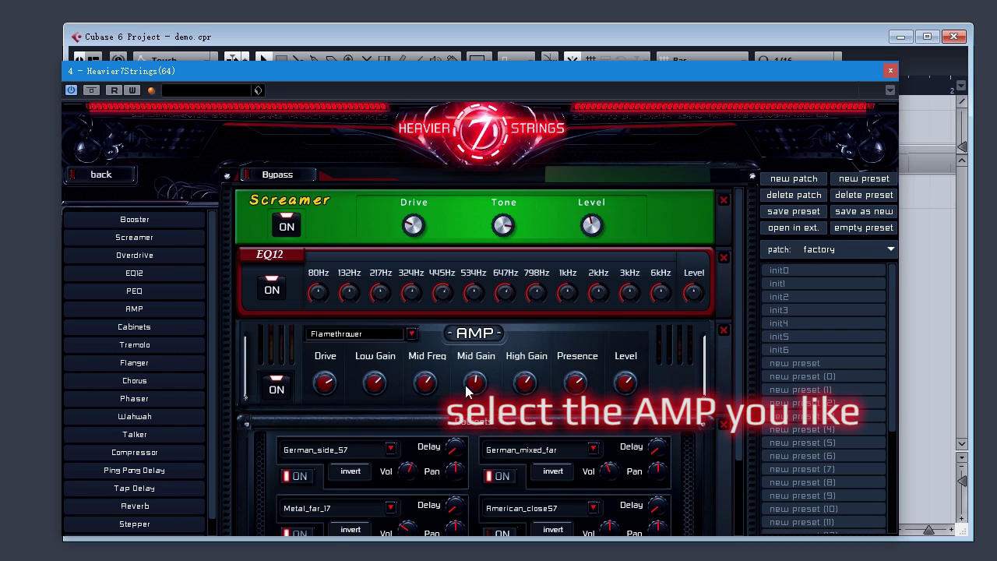
Step: Set the amp's mid gain to 62.50% and raise its low gain
{"action": "left_click_drag", "start_coordinate": [467, 386], "coordinate": [468, 366]}
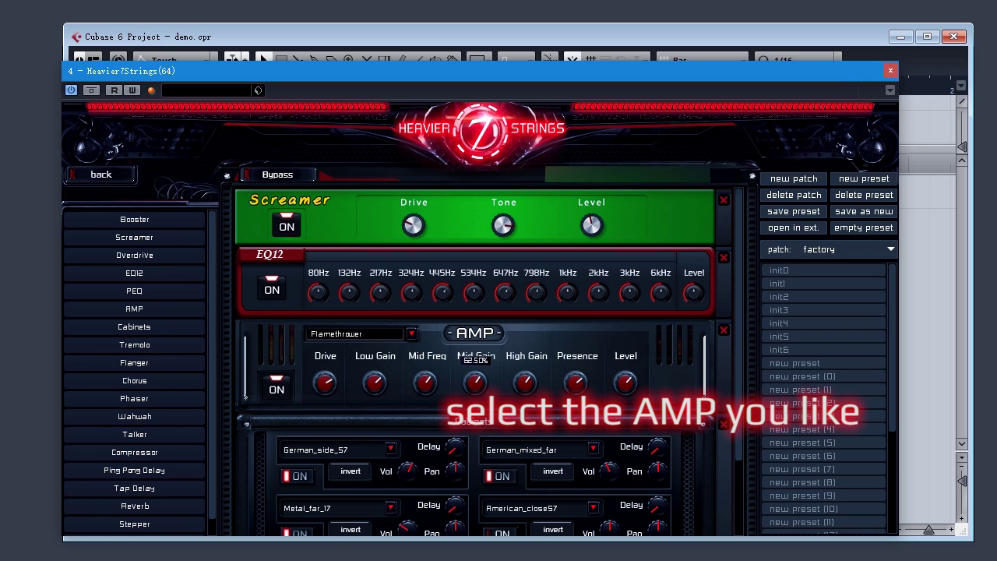
{"action": "left_click", "coordinate": [375, 382]}
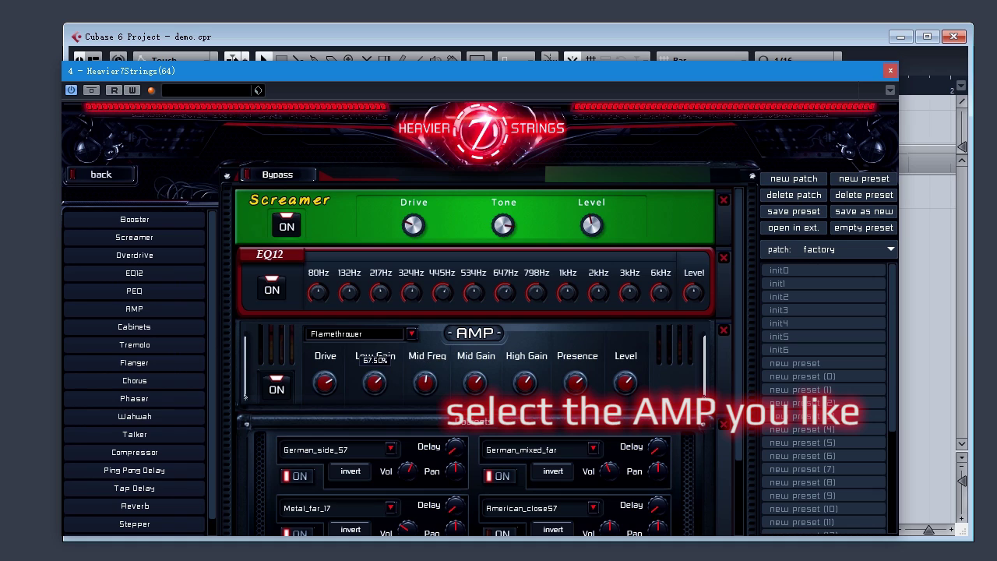
{"action": "scroll", "coordinate": [375, 331], "scroll_direction": "up", "scroll_amount": 1}
Step: Raise the Screamer's tone and drive and try the LaserGun amp model
{"action": "left_click", "coordinate": [502, 226]}
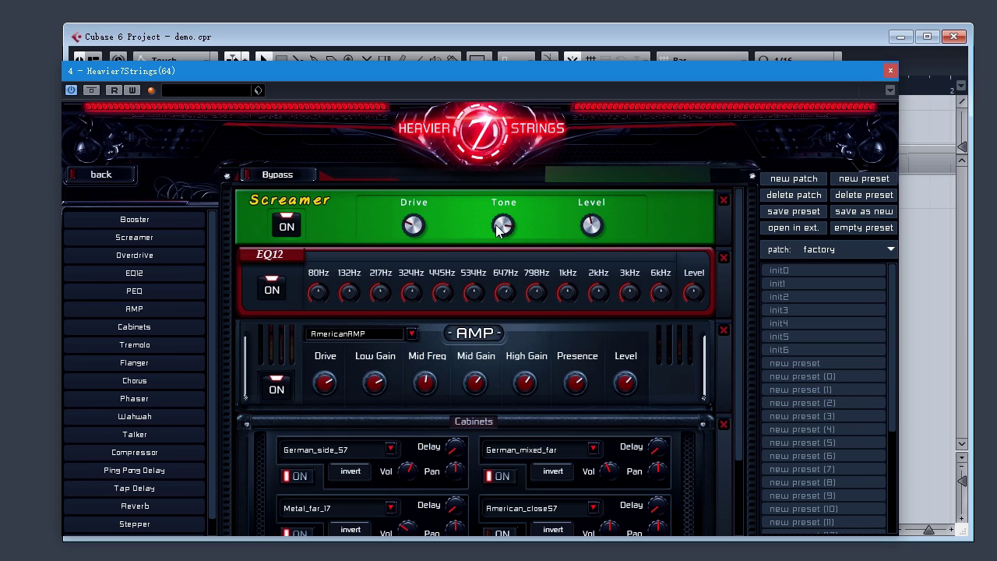
{"action": "left_click", "coordinate": [413, 226]}
{"action": "left_click", "coordinate": [369, 336]}
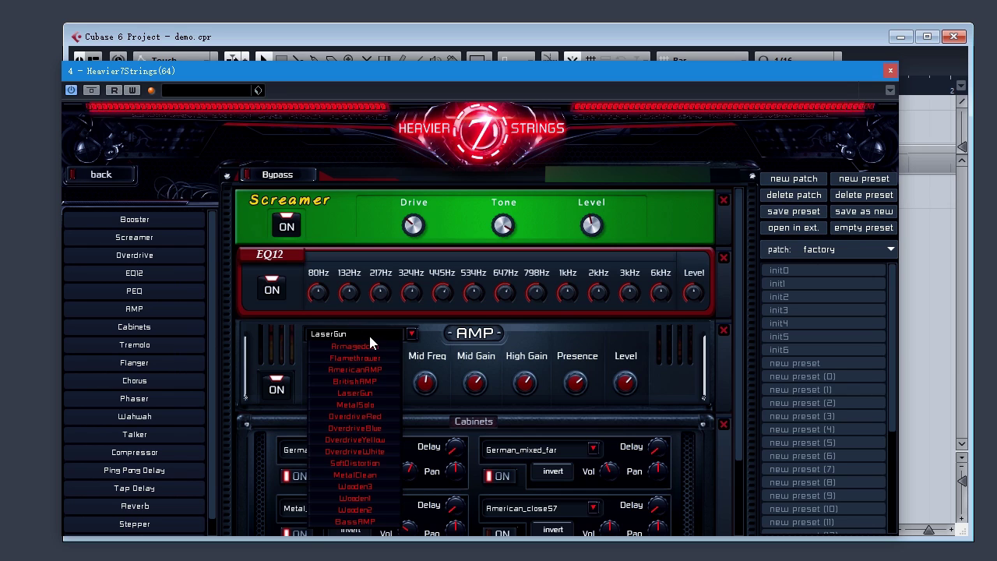
{"action": "left_click", "coordinate": [678, 358]}
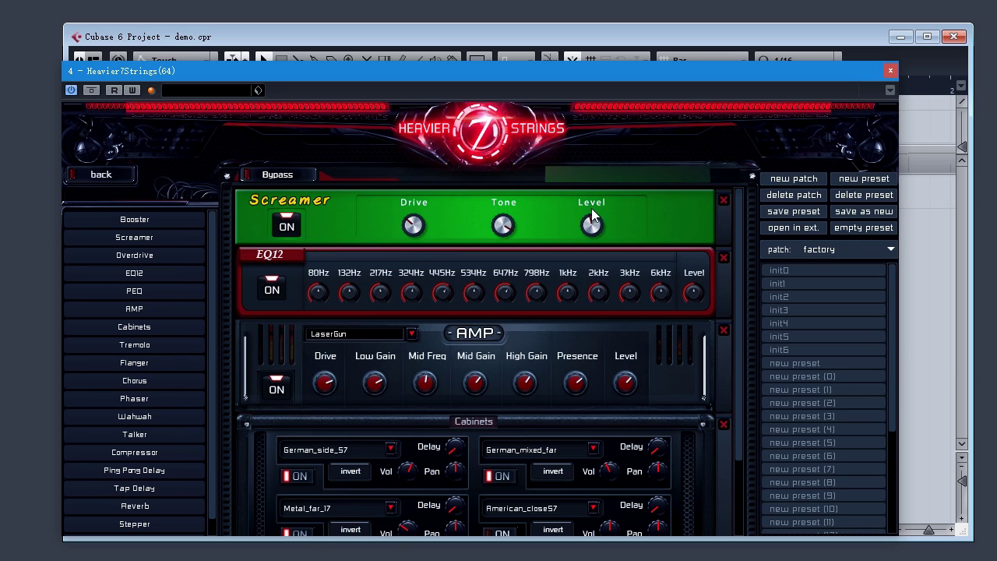
Step: Set the amp's level to 4.46 dB, readjust its low gain and change the amp model to Armageddon
{"action": "left_click_drag", "start_coordinate": [626, 383], "coordinate": [625, 376]}
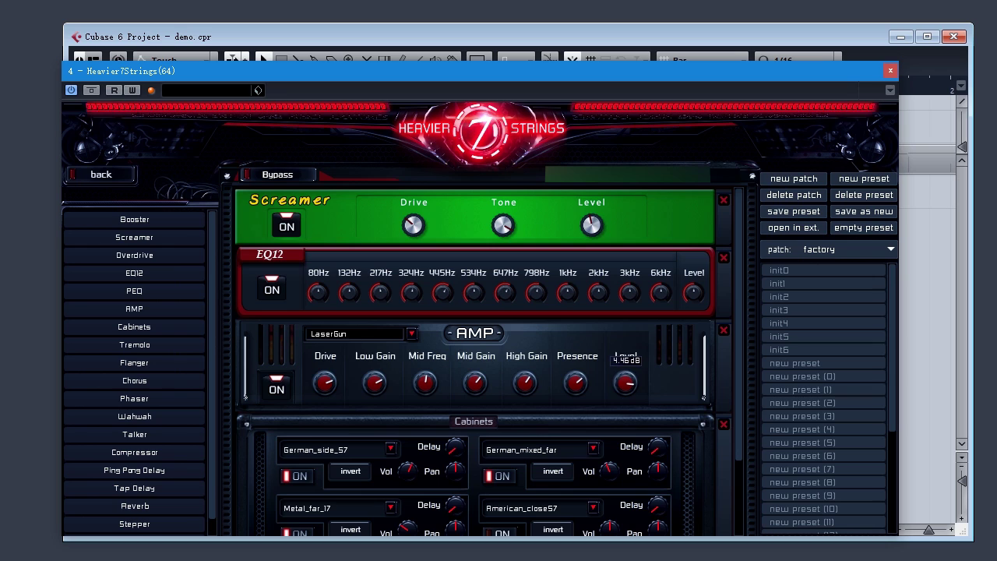
{"action": "left_click_drag", "start_coordinate": [382, 387], "coordinate": [382, 377]}
{"action": "left_click", "coordinate": [362, 332]}
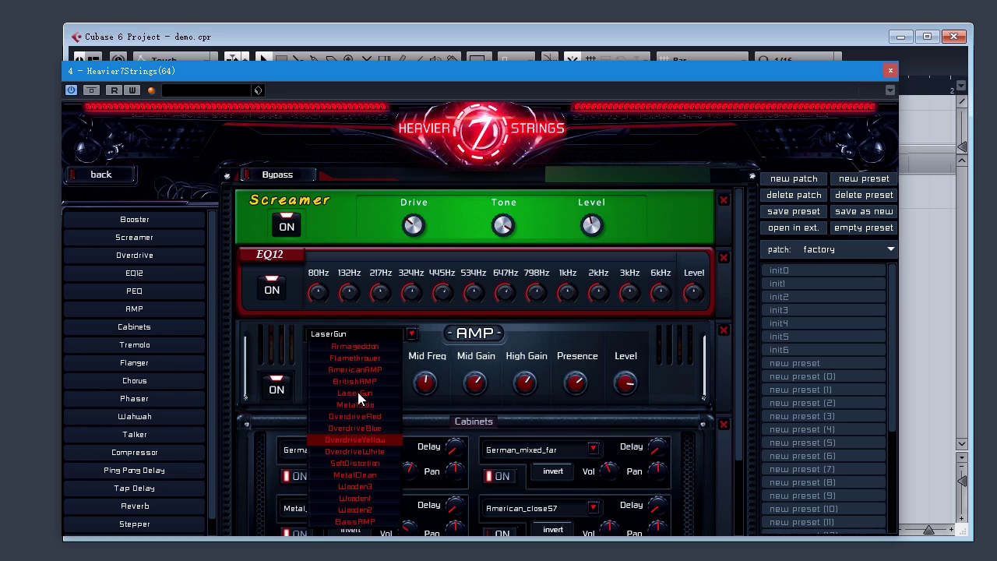
{"action": "left_click", "coordinate": [360, 346]}
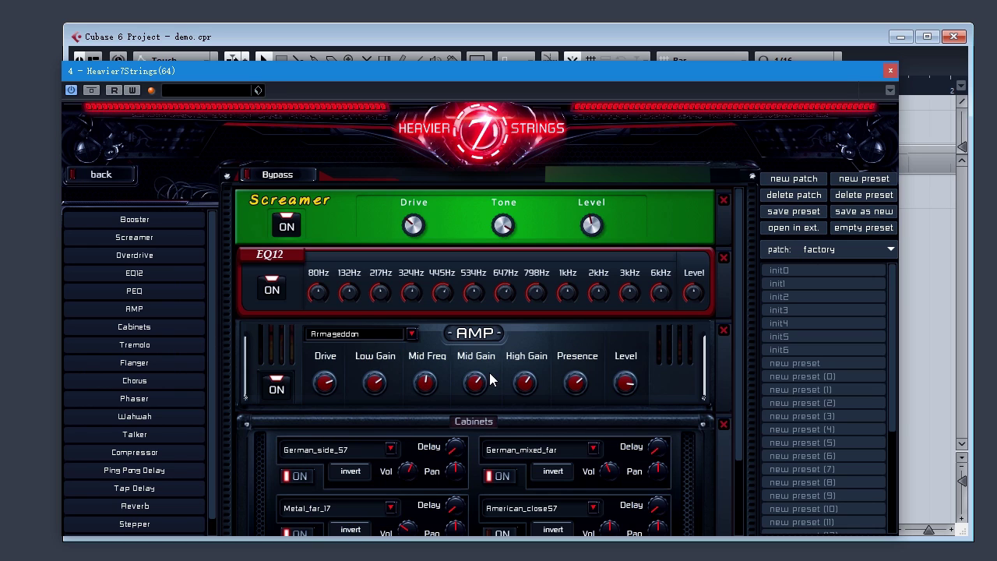
Step: Raise the amp's level slightly and readjust the Screamer's tone and drive
{"action": "mouse_move", "coordinate": [626, 376]}
{"action": "left_mouse_down"}
{"action": "mouse_move", "coordinate": [626, 360]}
{"action": "mouse_move", "coordinate": [629, 373]}
{"action": "left_mouse_up"}
{"action": "left_click_drag", "start_coordinate": [488, 224], "coordinate": [503, 220]}
{"action": "left_click_drag", "start_coordinate": [412, 225], "coordinate": [412, 222]}
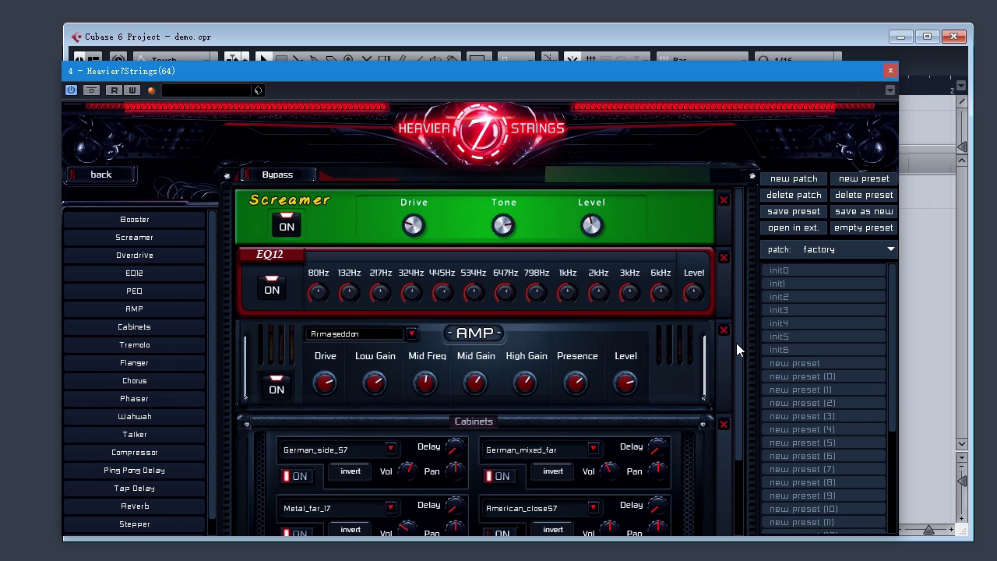
Step: Load the British_near_87 IR in the first cabinet and switch off the Metal_far_17 and German_mixed_far cabinets
{"action": "scroll", "coordinate": [729, 347], "scroll_direction": "down", "scroll_amount": 3}
{"action": "left_click", "coordinate": [351, 357]}
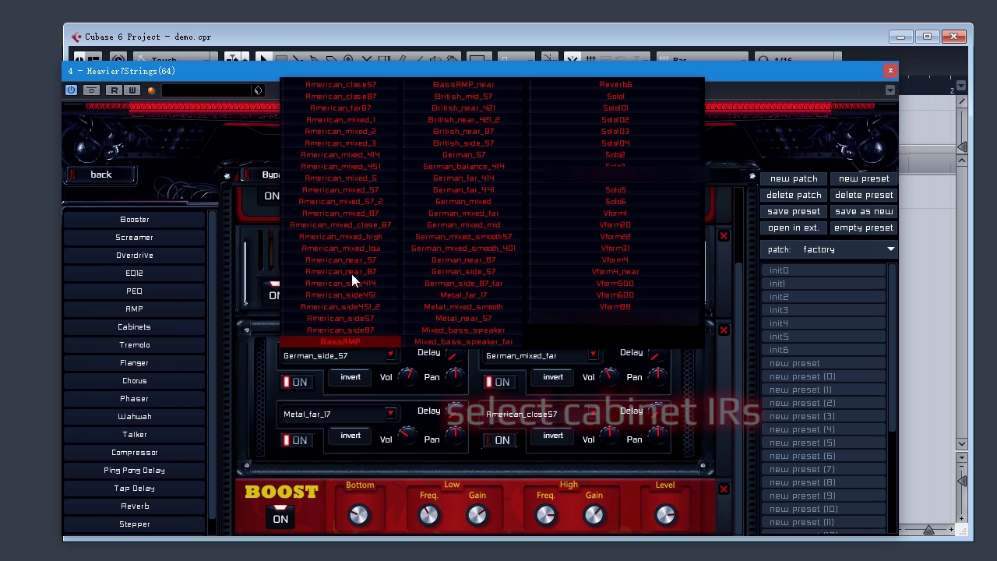
{"action": "left_click", "coordinate": [470, 130]}
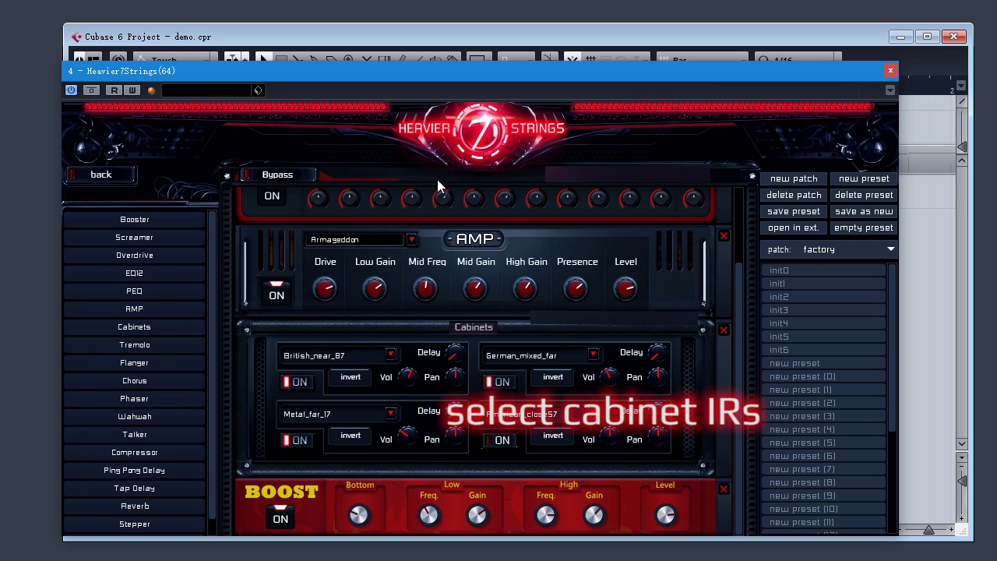
{"action": "left_click", "coordinate": [307, 446]}
{"action": "left_click", "coordinate": [336, 357]}
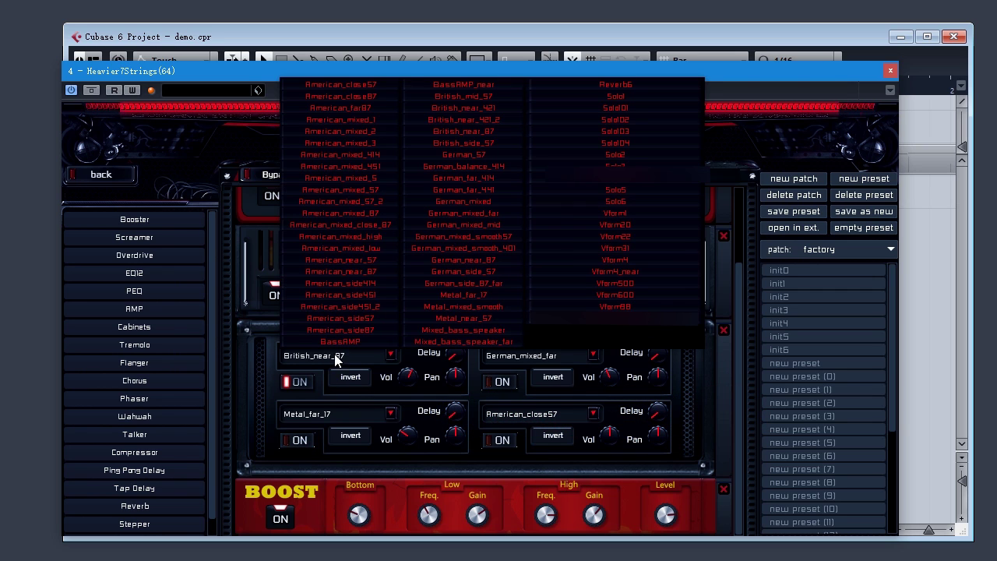
{"action": "left_click", "coordinate": [472, 392]}
Step: Load the American_near_87 IR in the second cabinet and audition it with British_near_87 switched off, trying its volume
{"action": "left_click", "coordinate": [522, 358]}
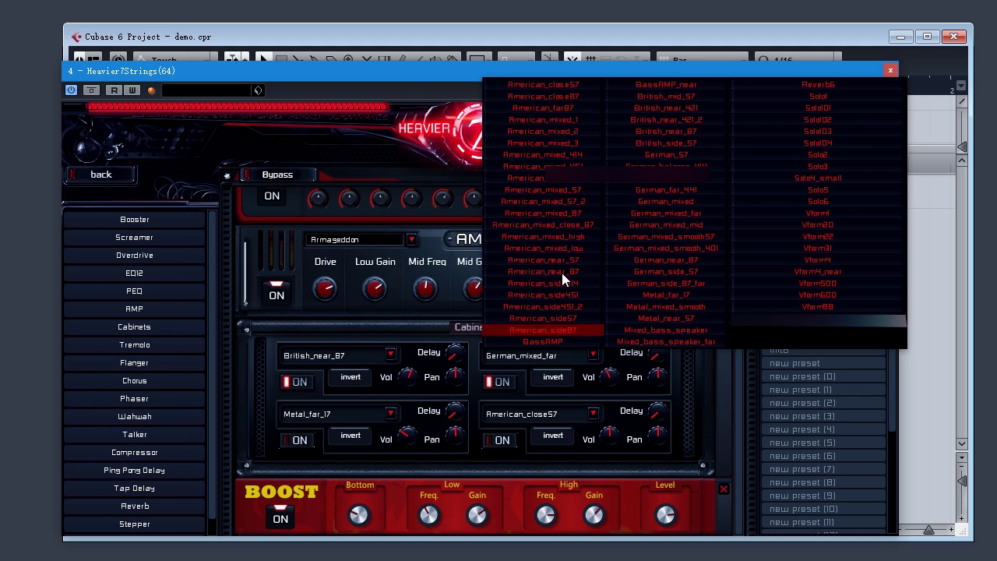
{"action": "left_click", "coordinate": [562, 266]}
{"action": "left_click", "coordinate": [290, 385]}
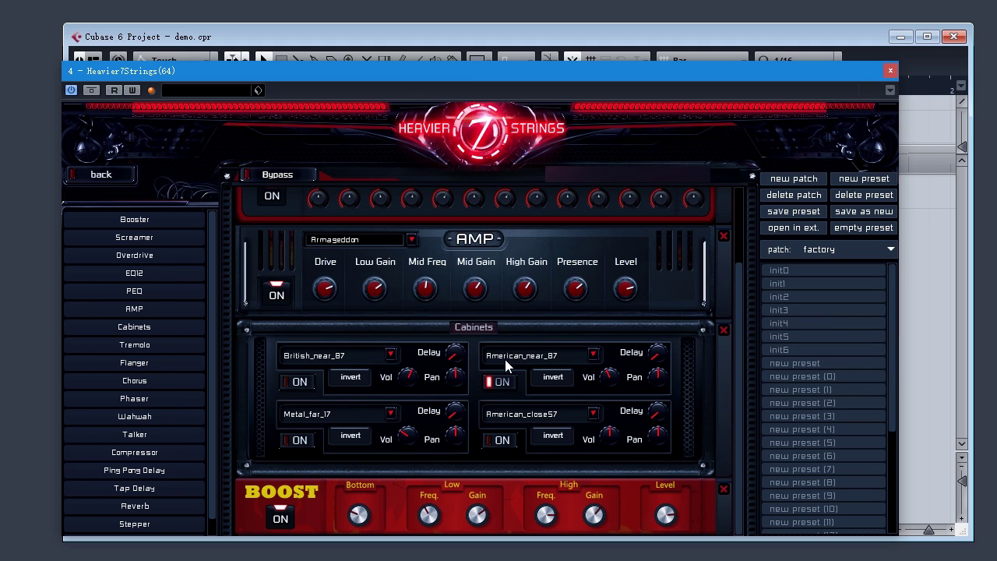
{"action": "left_click_drag", "start_coordinate": [606, 380], "coordinate": [653, 335]}
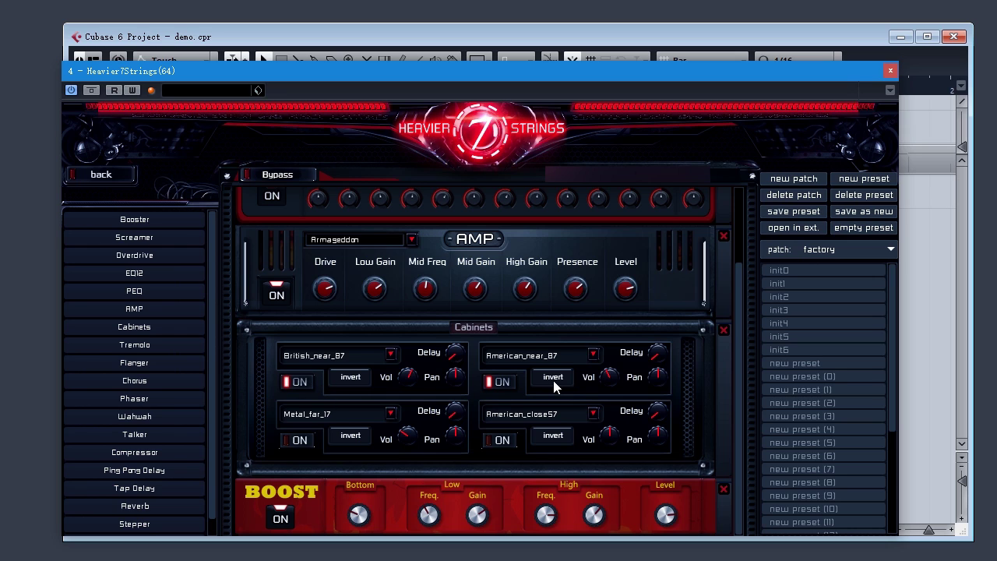
Step: Adjust the American_near_87 cabinet's delay and pan it right, with the British_near_87 cabinet panned to -0.6
{"action": "left_click", "coordinate": [655, 352]}
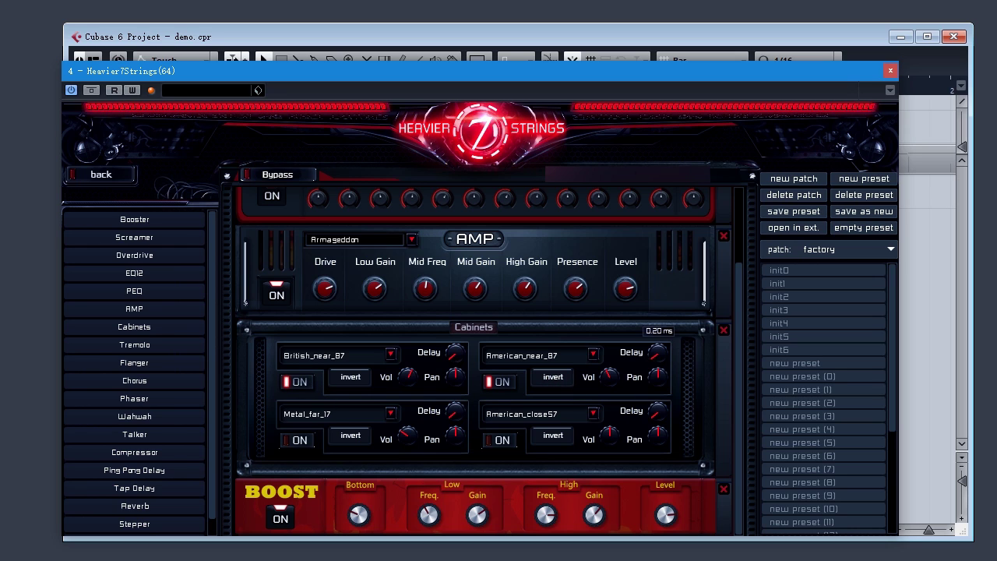
{"action": "left_click_drag", "start_coordinate": [657, 353], "coordinate": [656, 343]}
{"action": "left_click_drag", "start_coordinate": [657, 382], "coordinate": [657, 355]}
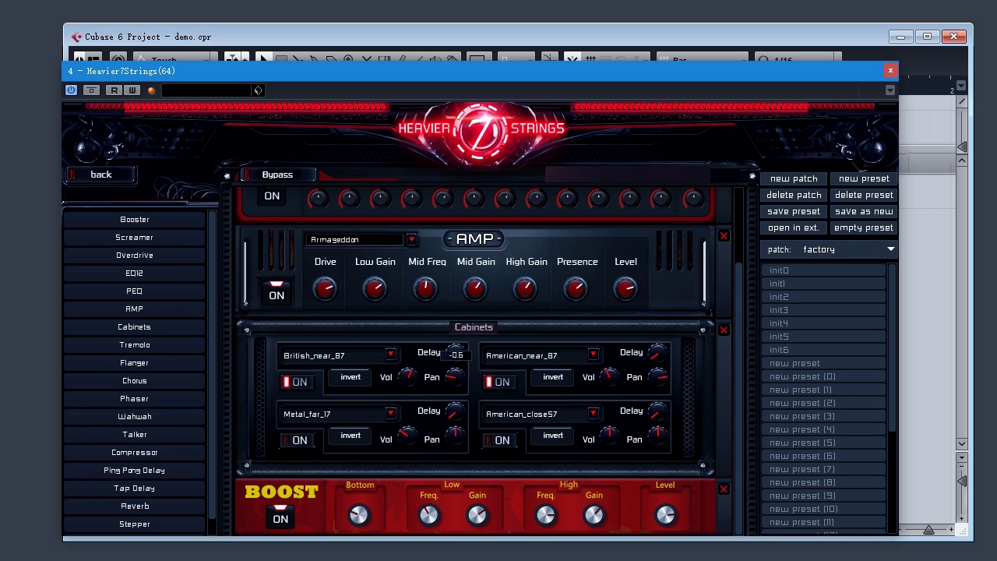
Step: Switch on the Metal_far_17 cabinet and raise its volume and that of American_near_87
{"action": "left_click", "coordinate": [301, 442]}
{"action": "left_click_drag", "start_coordinate": [407, 434], "coordinate": [408, 415]}
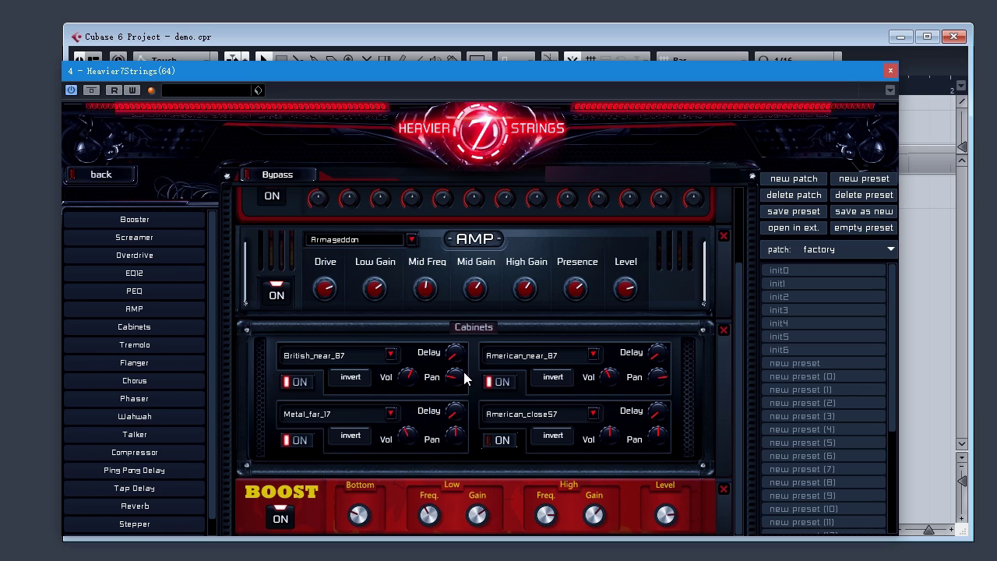
{"action": "left_click_drag", "start_coordinate": [608, 373], "coordinate": [607, 362]}
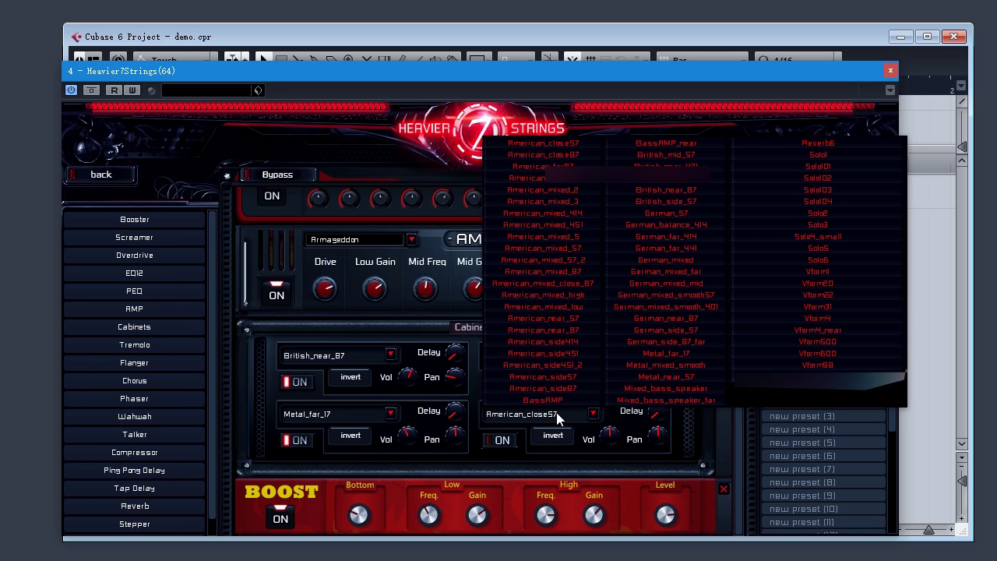
Step: Load the BassAMP IR in the fourth cabinet and switch that cabinet on
{"action": "left_click", "coordinate": [557, 412]}
{"action": "left_click", "coordinate": [553, 402]}
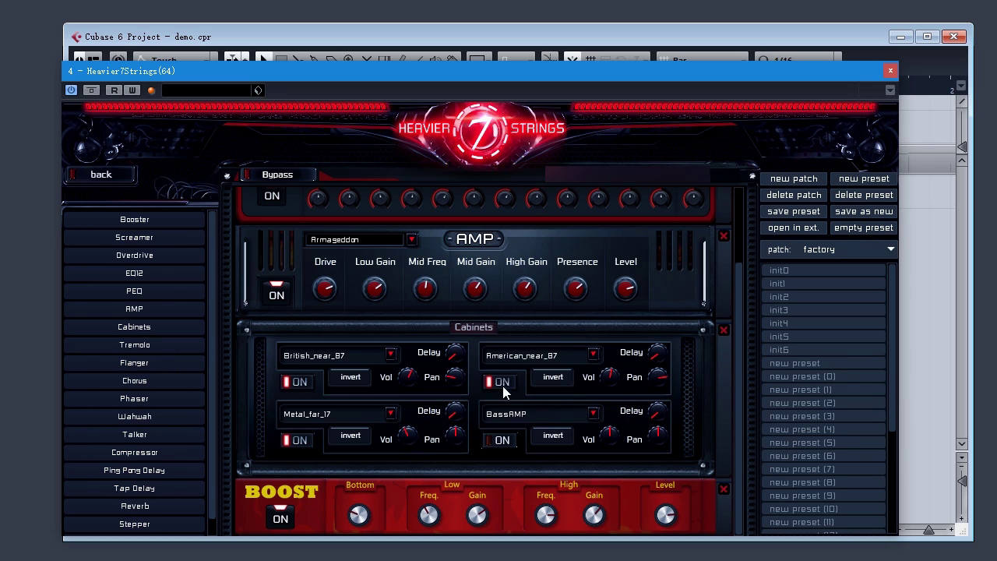
{"action": "left_click", "coordinate": [502, 441]}
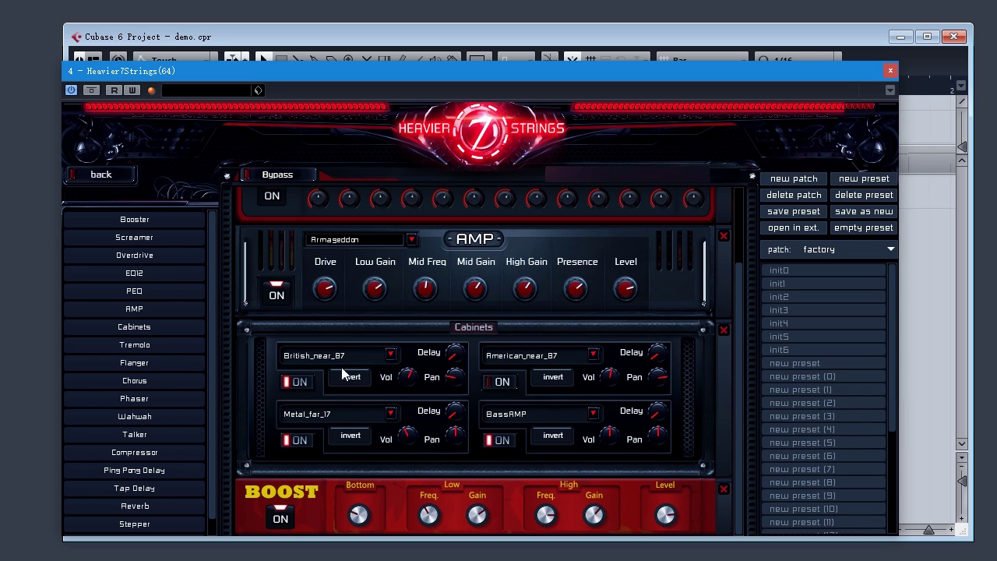
Step: Audition the BassAMP cabinet alone by switching the other cabinets off, and switch them all back on
{"action": "left_click", "coordinate": [299, 382]}
{"action": "left_click", "coordinate": [299, 442]}
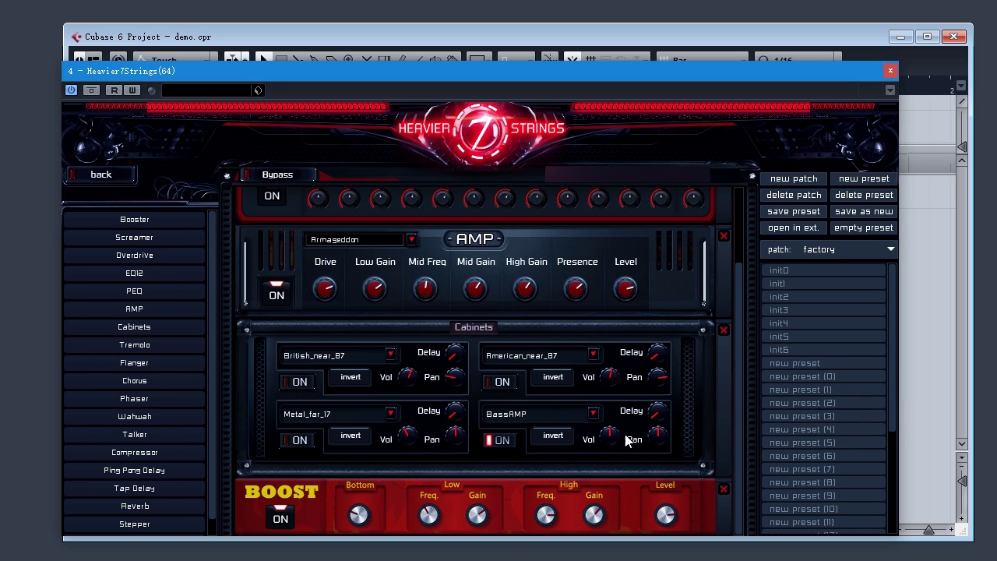
{"action": "left_click", "coordinate": [497, 382]}
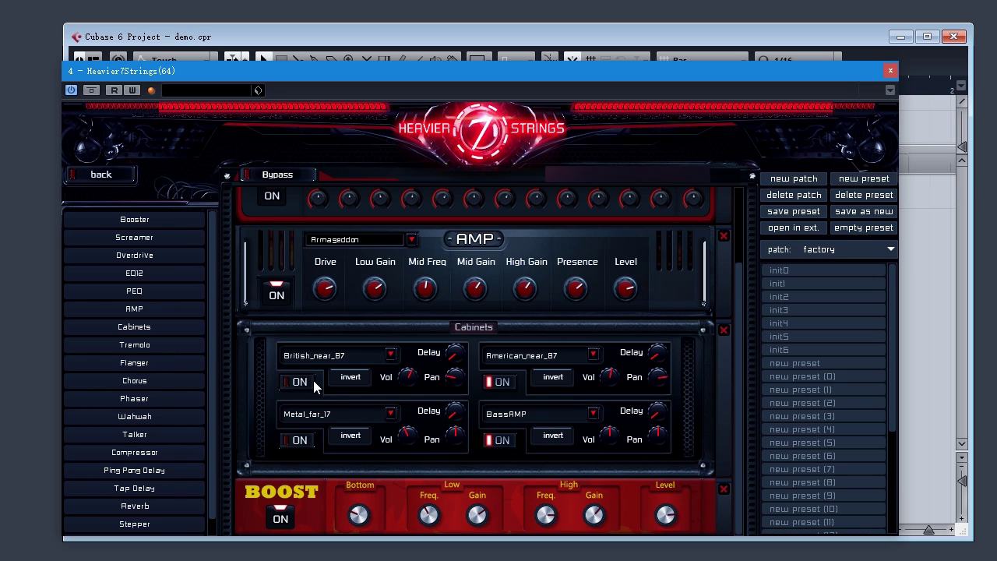
{"action": "left_click", "coordinate": [313, 380]}
{"action": "left_click", "coordinate": [312, 441]}
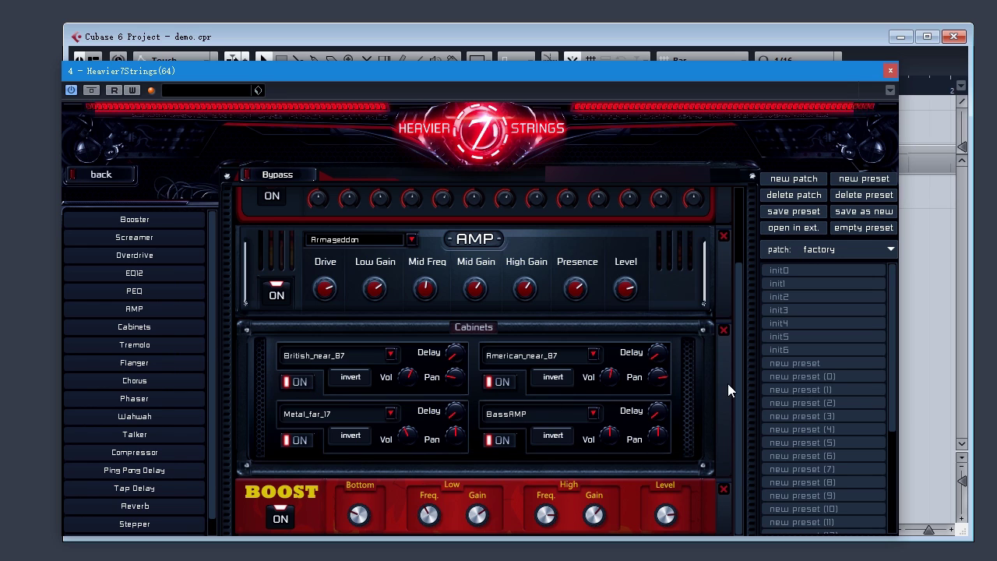
Step: Raise the Bottom setting of the Boost effect
{"action": "scroll", "coordinate": [728, 384], "scroll_direction": "up", "scroll_amount": 3}
{"action": "scroll", "coordinate": [728, 384], "scroll_direction": "down", "scroll_amount": 3}
{"action": "left_click_drag", "start_coordinate": [361, 515], "coordinate": [361, 484]}
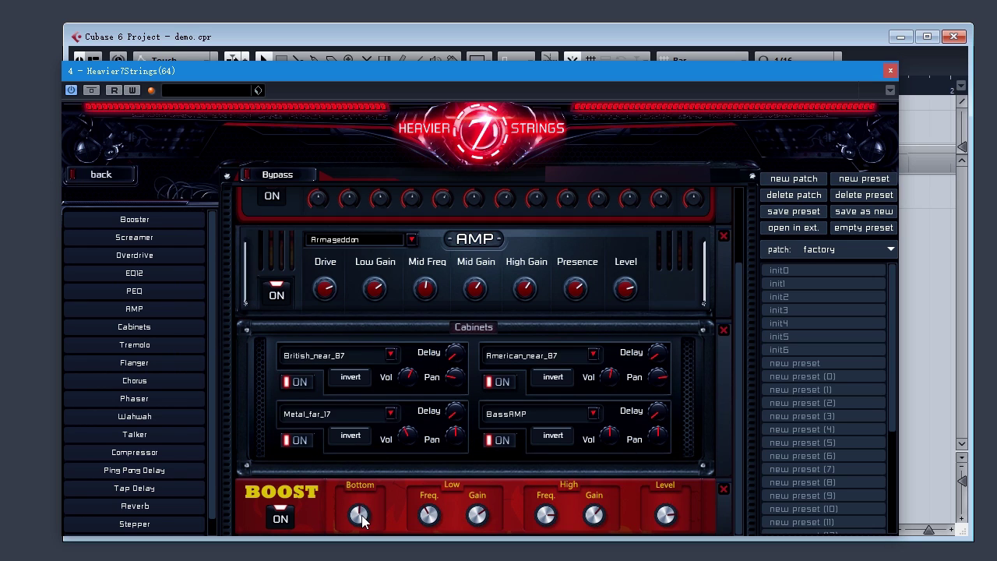
Step: Lower the amp's mid gain and bypass the whole effects chain
{"action": "scroll", "coordinate": [720, 375], "scroll_direction": "up", "scroll_amount": 1}
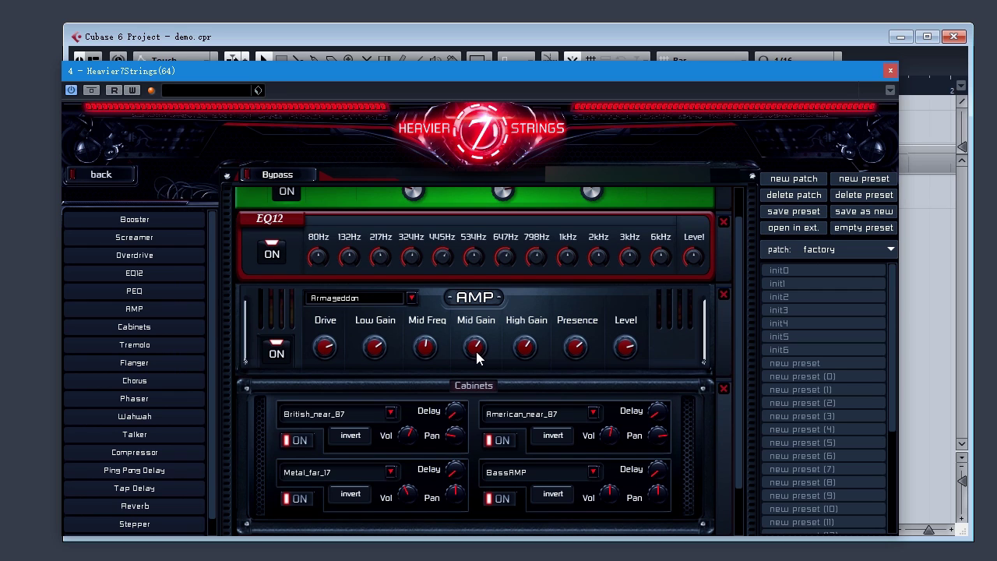
{"action": "mouse_move", "coordinate": [478, 357]}
{"action": "left_mouse_down"}
{"action": "mouse_move", "coordinate": [477, 382]}
{"action": "mouse_move", "coordinate": [478, 366]}
{"action": "left_mouse_up"}
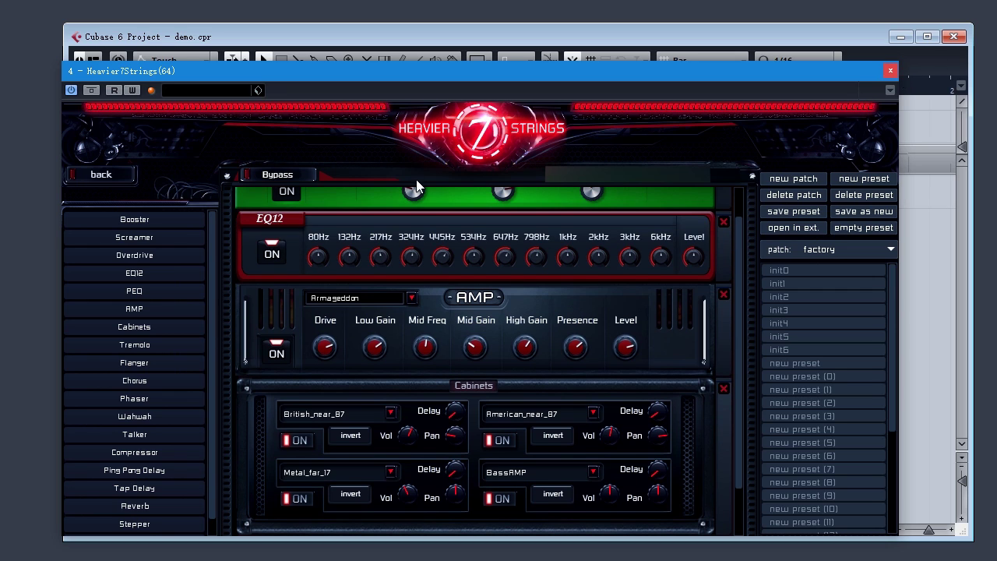
{"action": "left_click", "coordinate": [255, 176]}
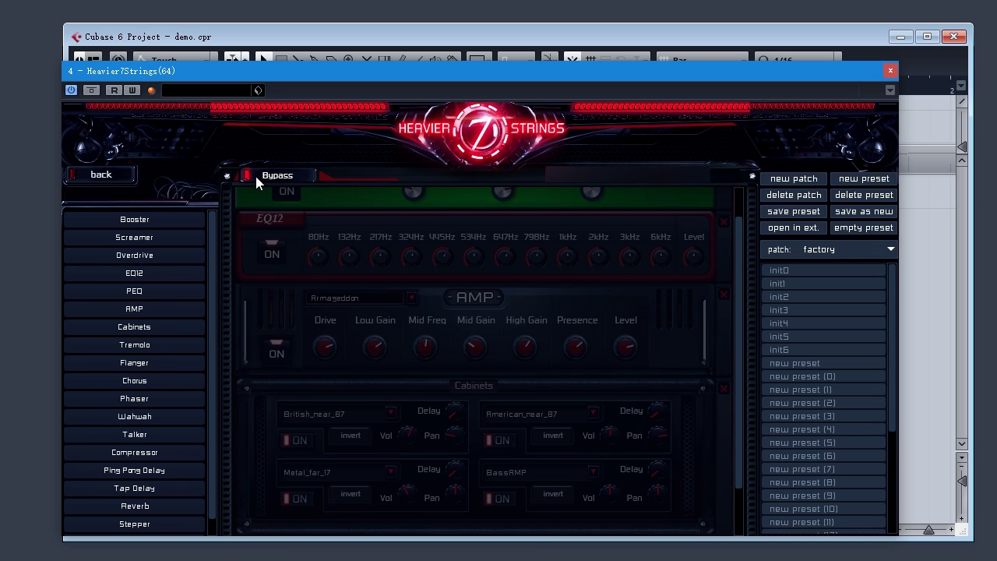